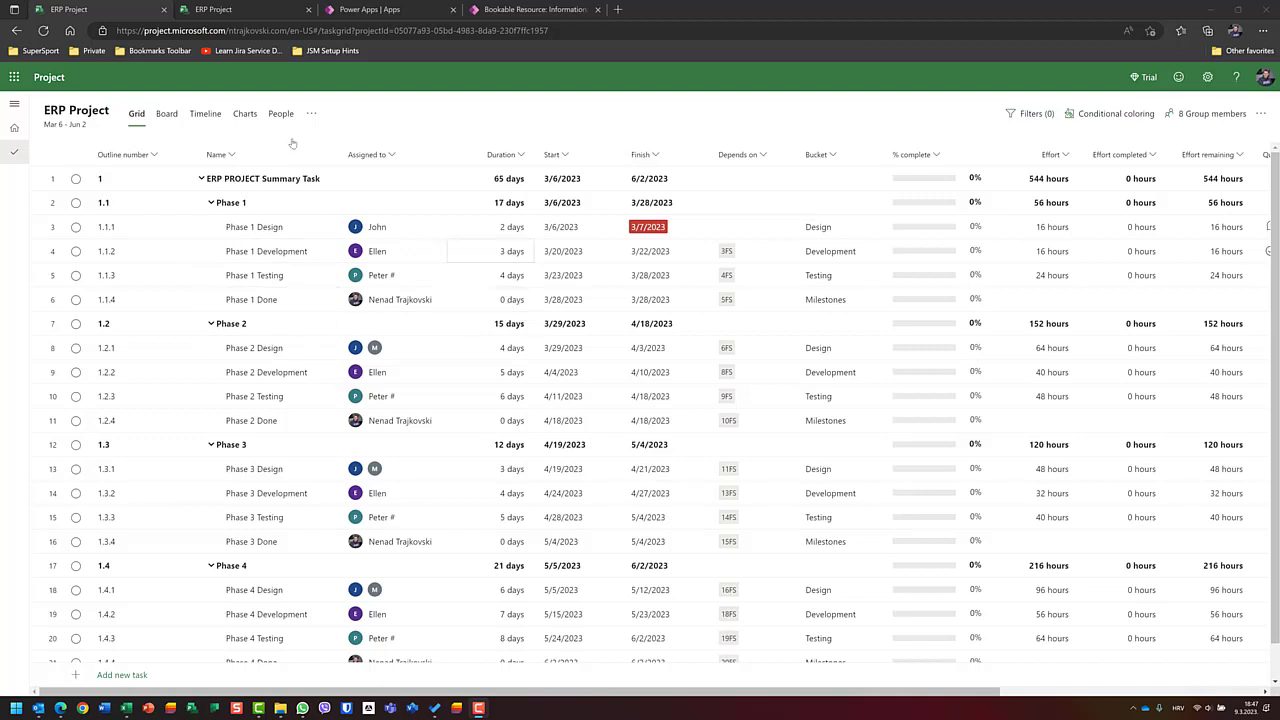
Step: Review the ERP Project's task dependencies on the timeline and the phases in the task grid
{"action": "left_click", "coordinate": [207, 115]}
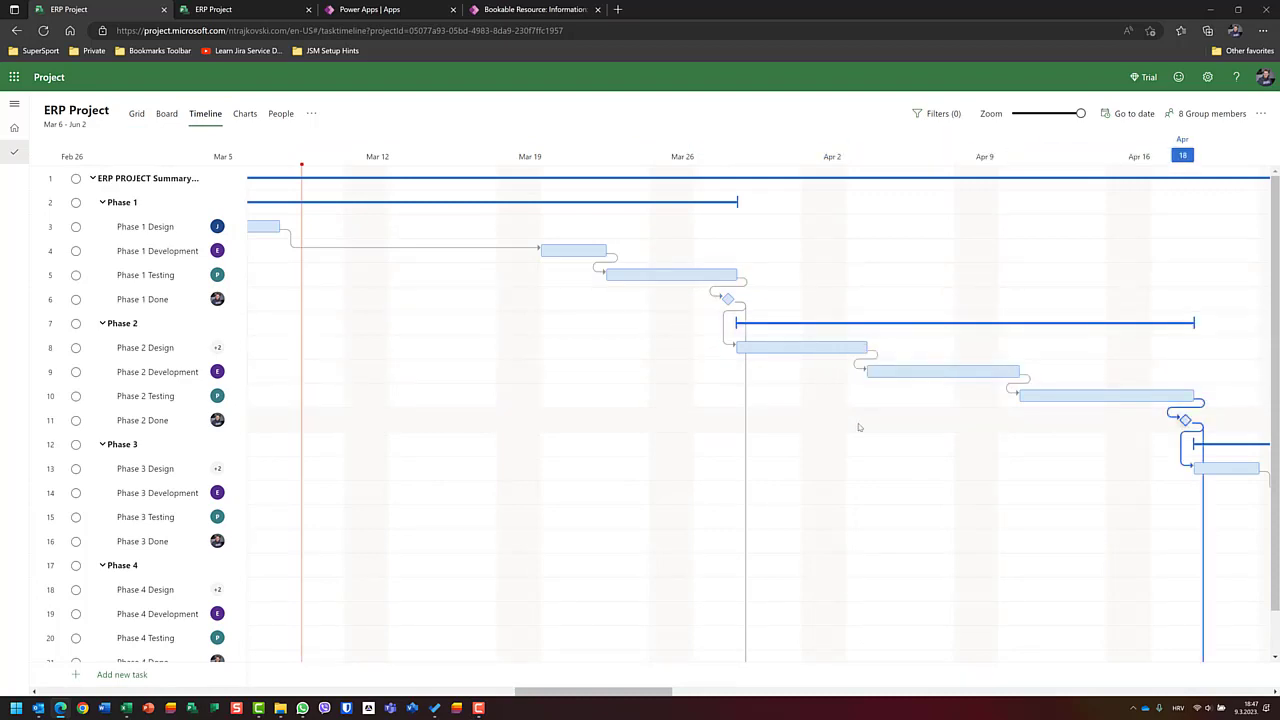
{"action": "left_click", "coordinate": [136, 114]}
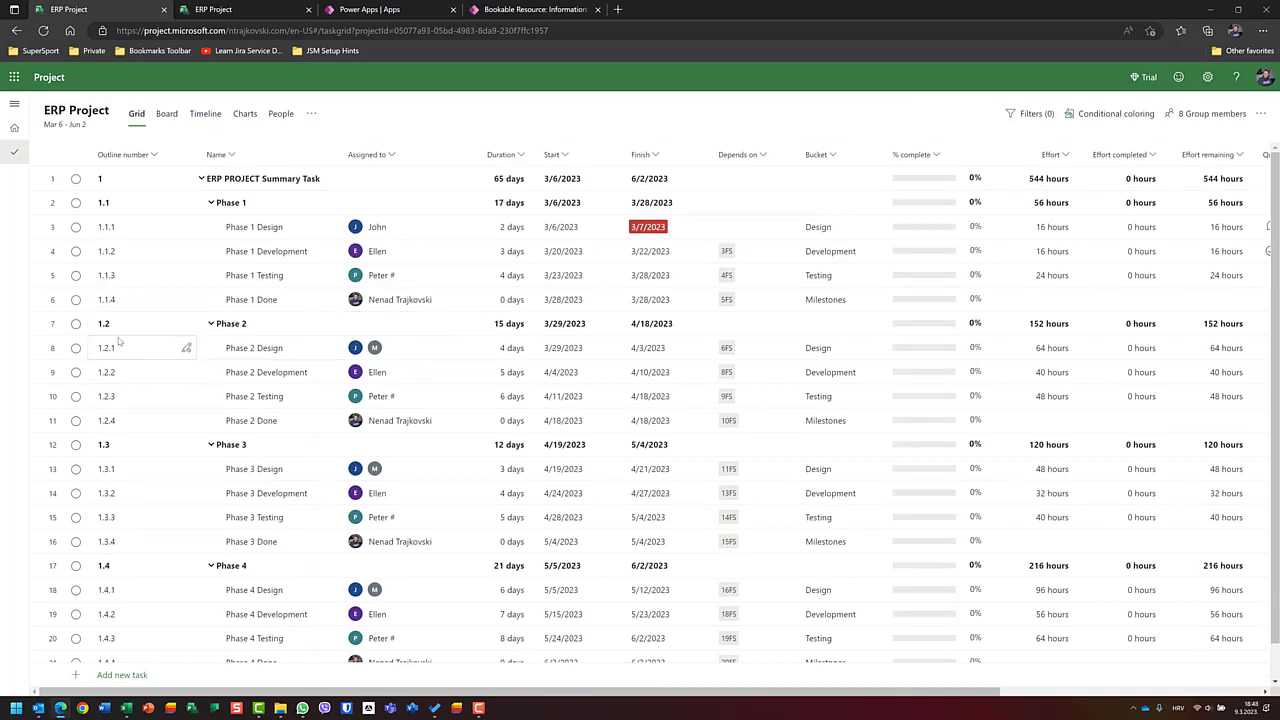
{"action": "scroll", "coordinate": [196, 486], "scroll_direction": "down", "scroll_amount": 1}
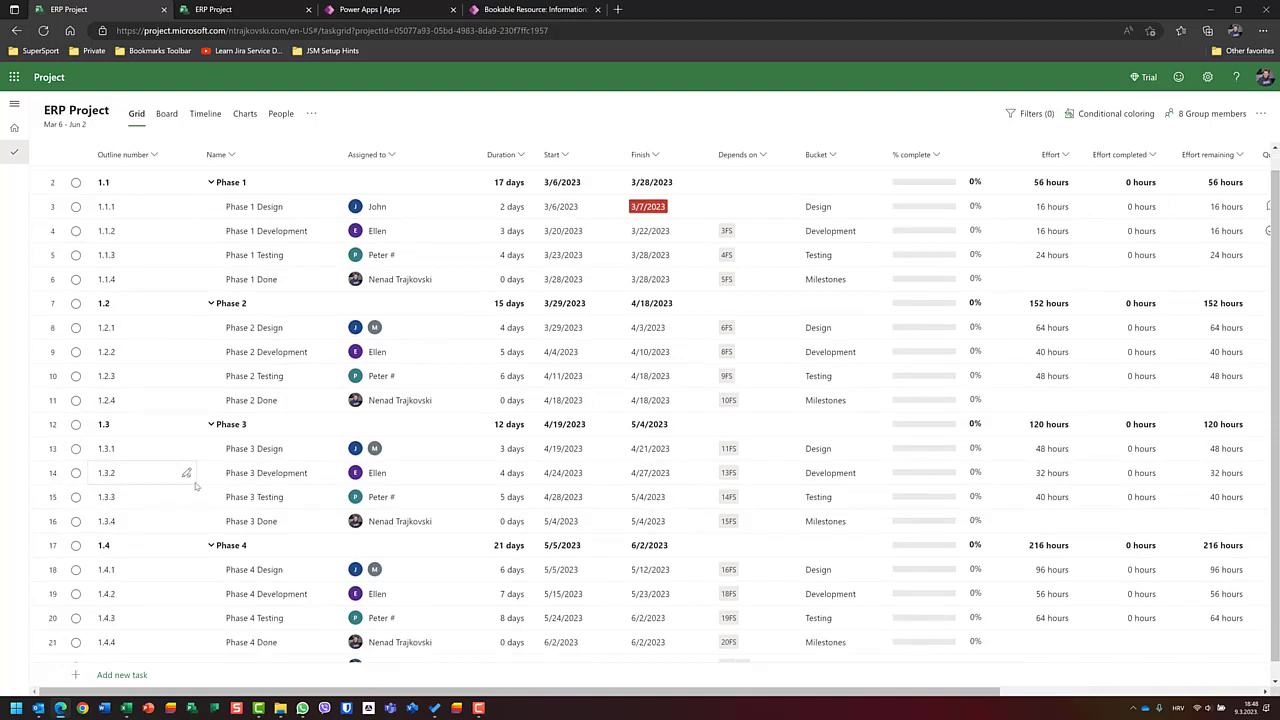
{"action": "scroll", "coordinate": [196, 484], "scroll_direction": "down", "scroll_amount": 1}
{"action": "scroll", "coordinate": [196, 480], "scroll_direction": "up", "scroll_amount": 2}
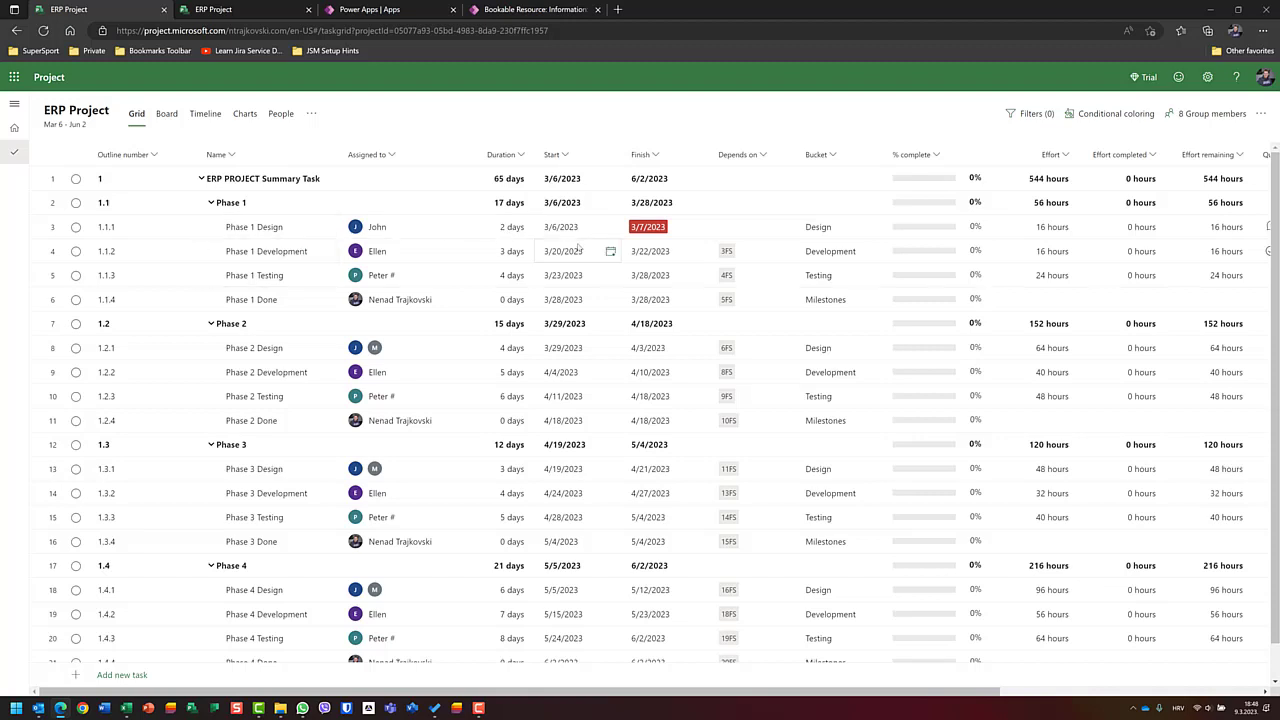
Step: Add a Start-to-Start dependency on Phase 1 Design to the Phase 2 Design task
{"action": "left_click", "coordinate": [775, 349]}
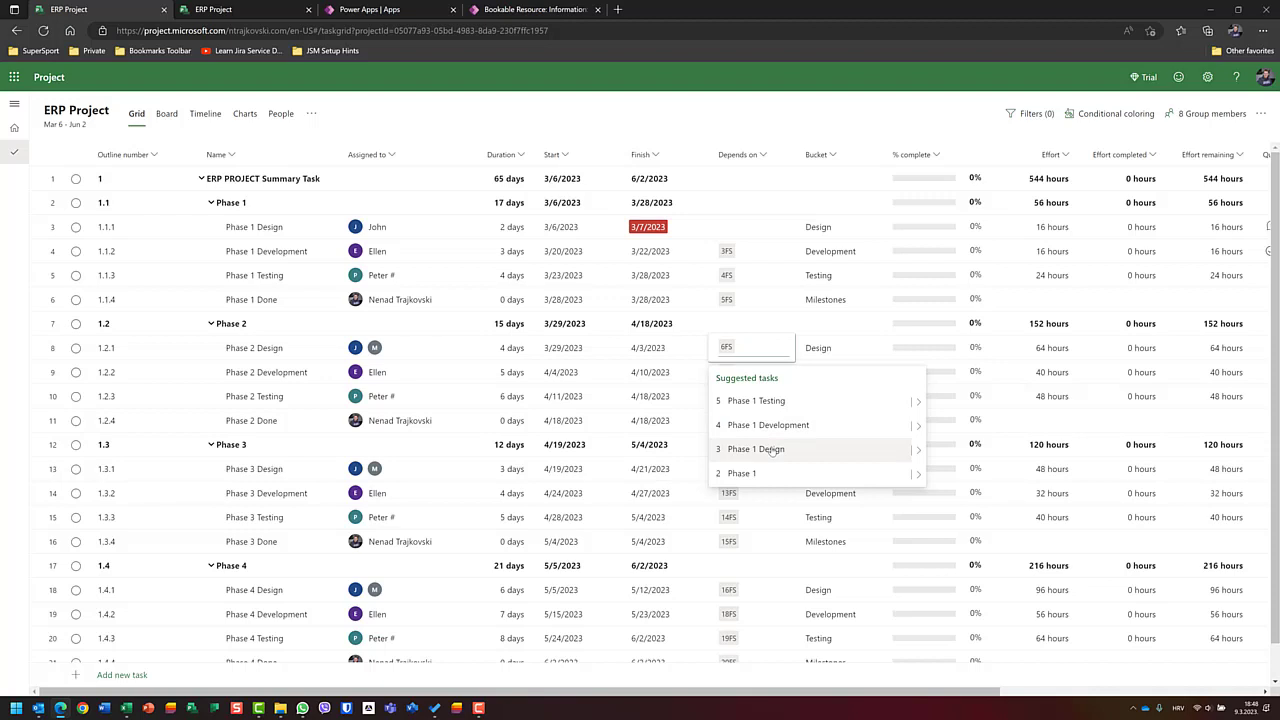
{"action": "left_click", "coordinate": [918, 452]}
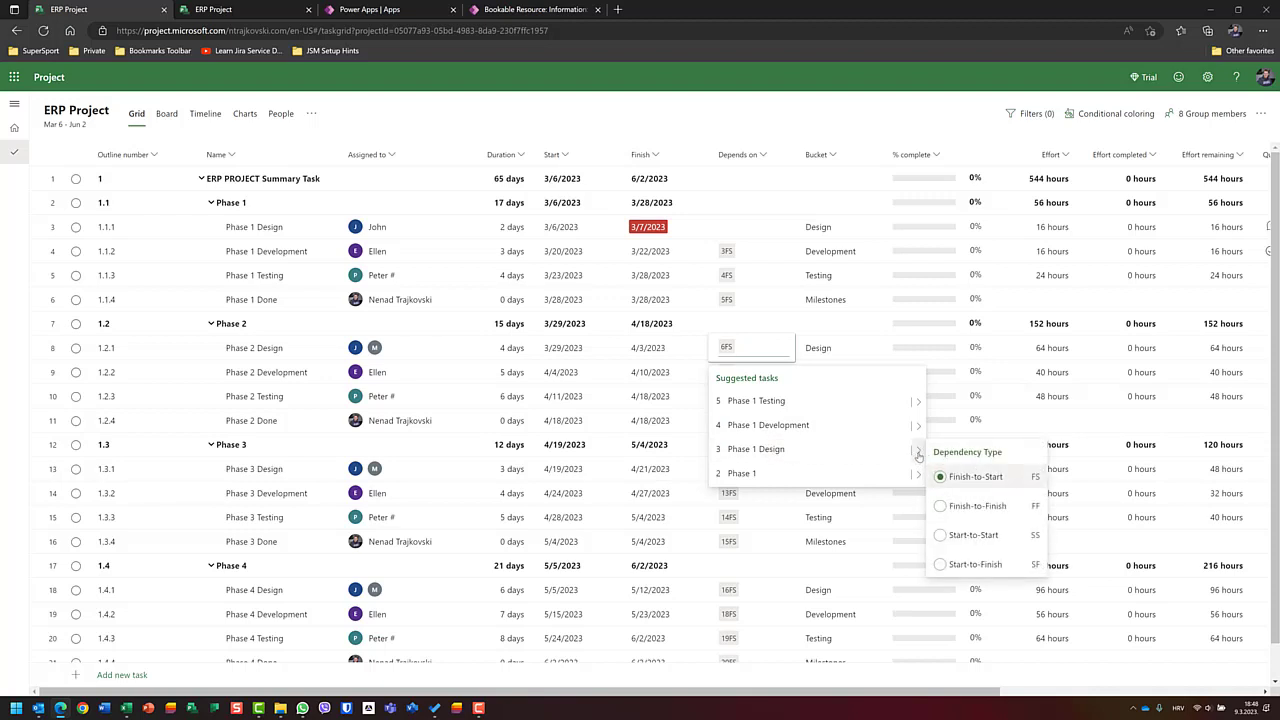
{"action": "left_click", "coordinate": [968, 537]}
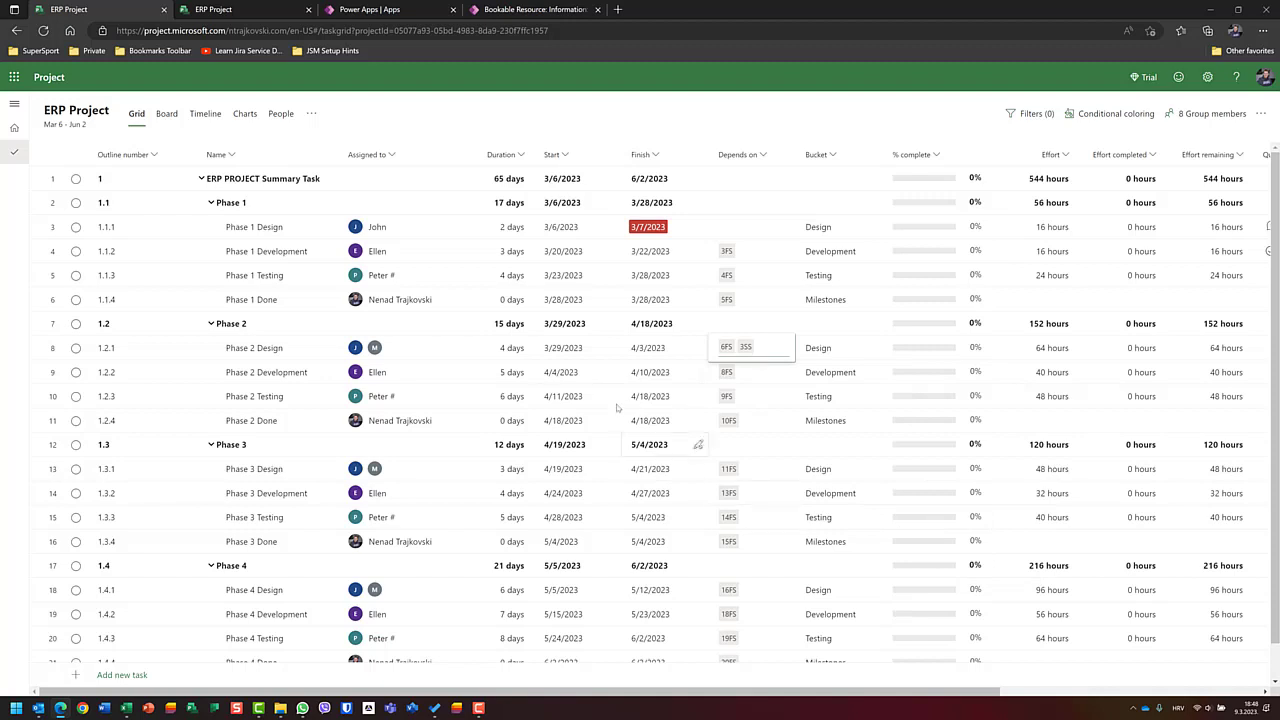
Step: In the Phase 2 Development task's details, add a dependency on Phase 1 Development and set its type to Start-to-Start
{"action": "mouse_move", "coordinate": [322, 376]}
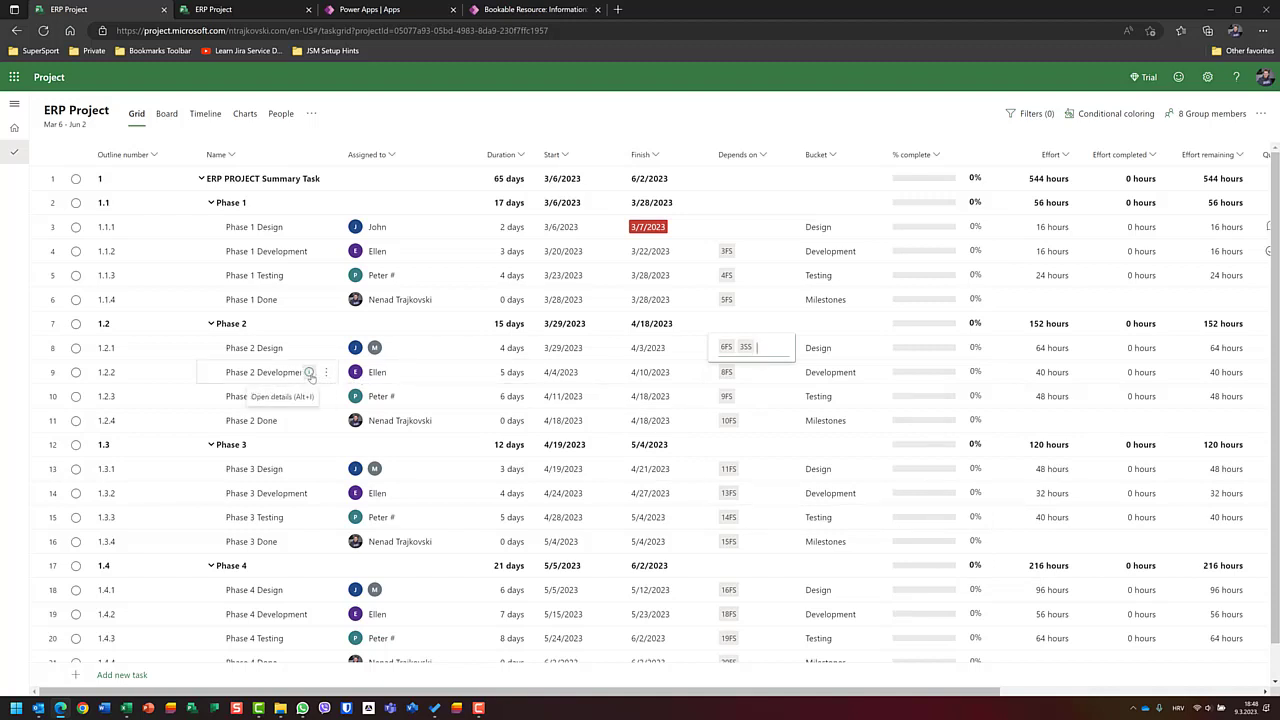
{"action": "left_click", "coordinate": [310, 373]}
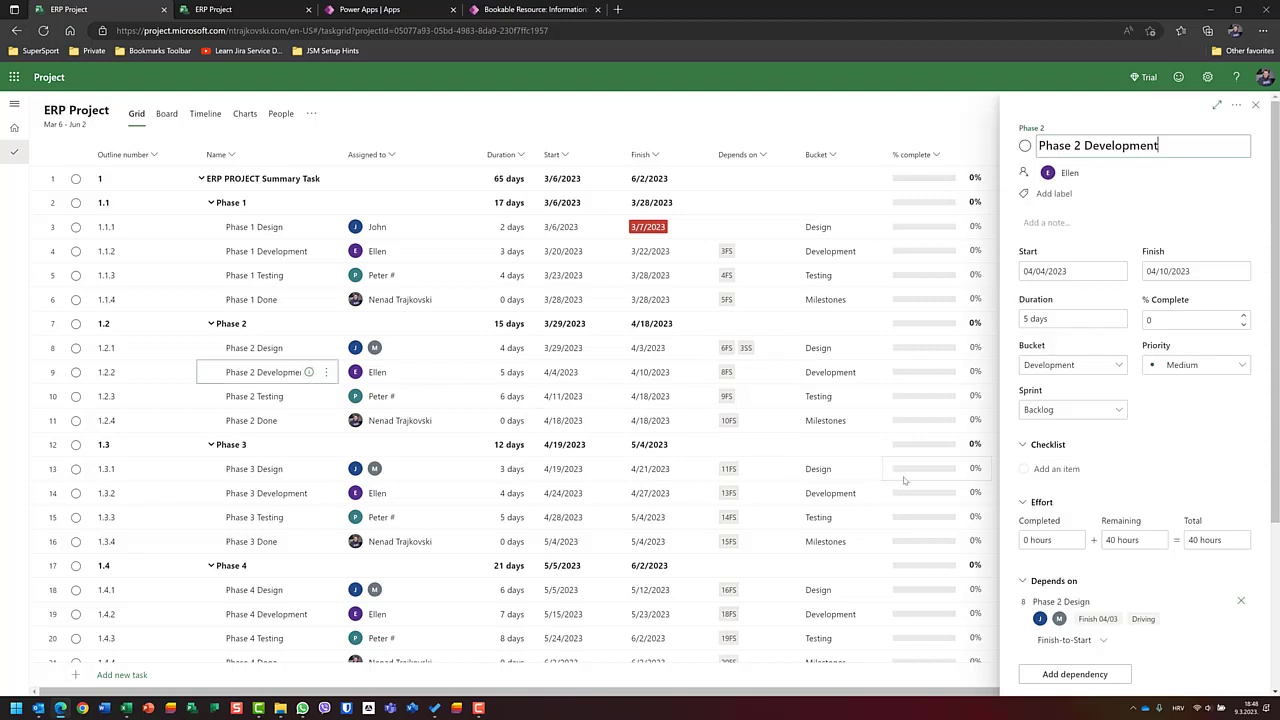
{"action": "scroll", "coordinate": [1147, 470], "scroll_direction": "down", "scroll_amount": 2}
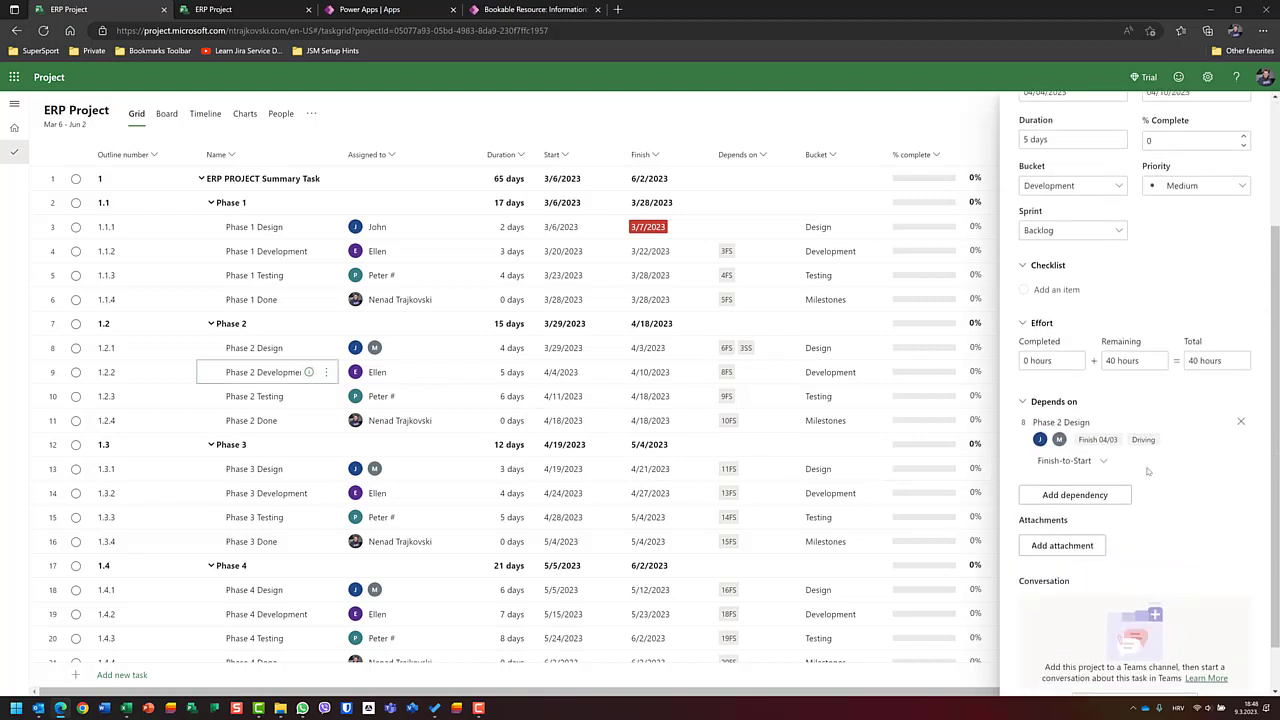
{"action": "left_click", "coordinate": [1094, 495]}
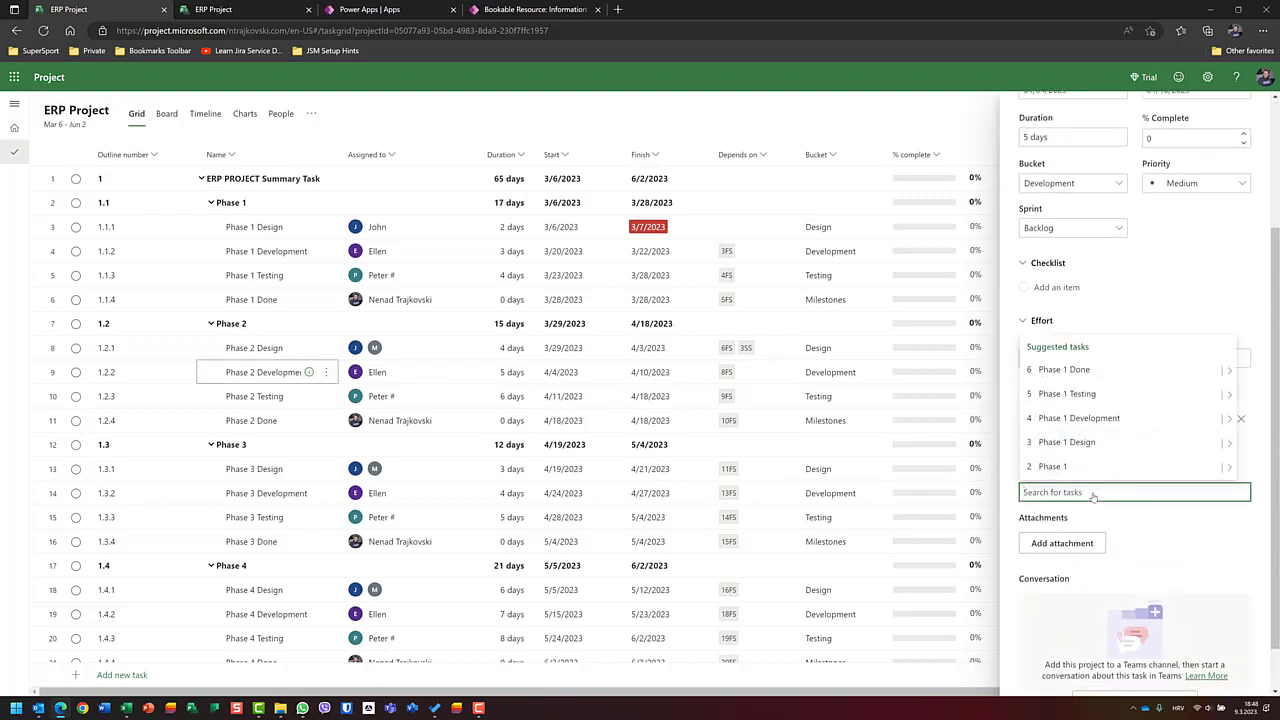
{"action": "left_click", "coordinate": [1090, 420]}
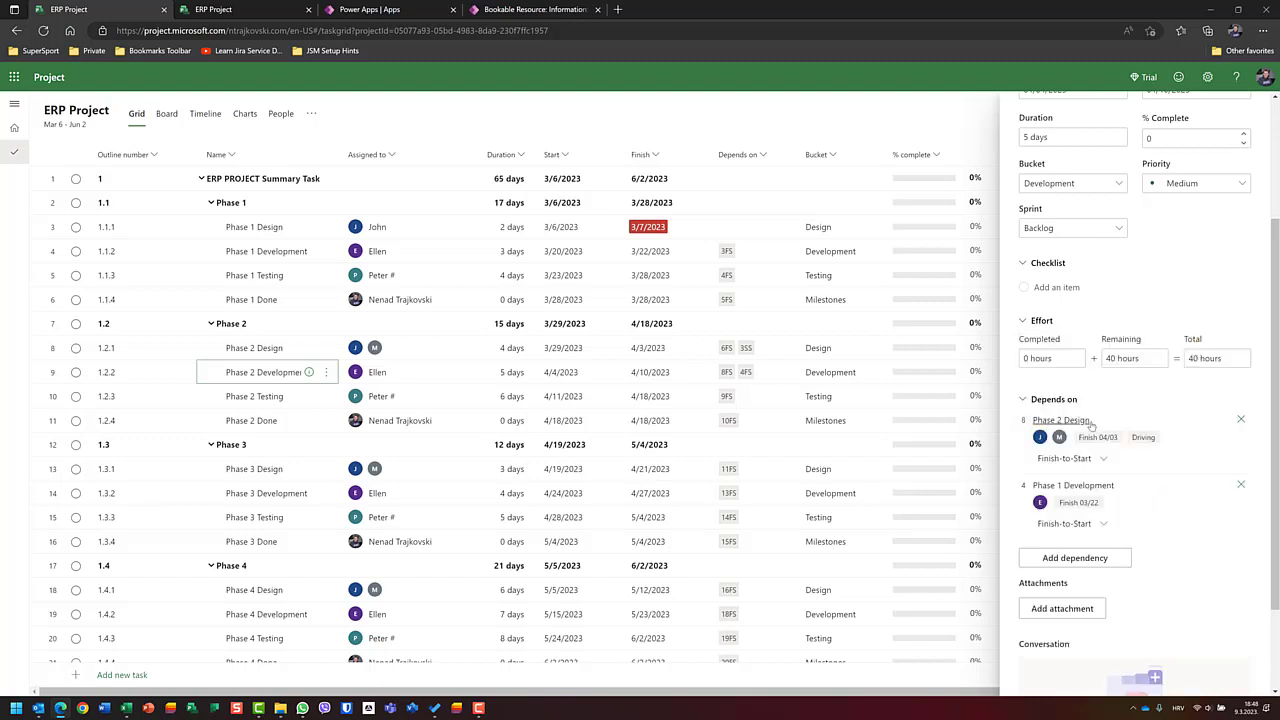
{"action": "left_click", "coordinate": [1086, 530]}
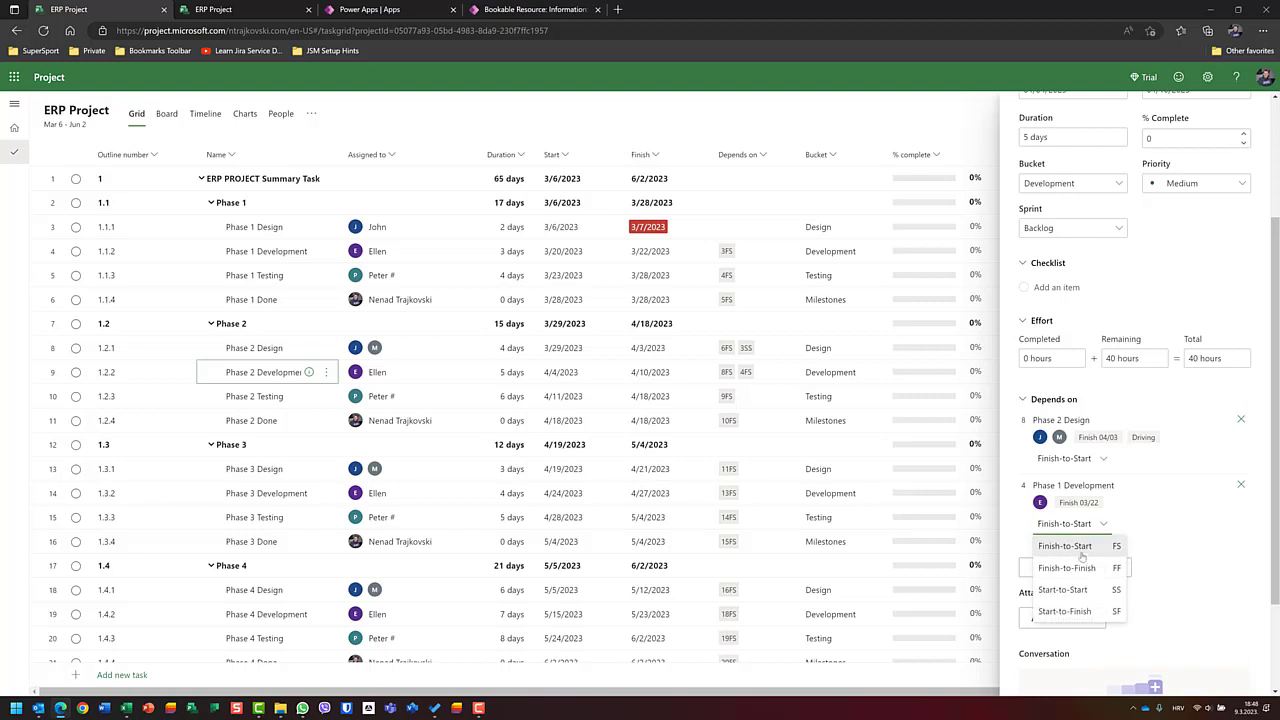
{"action": "left_click", "coordinate": [1077, 590]}
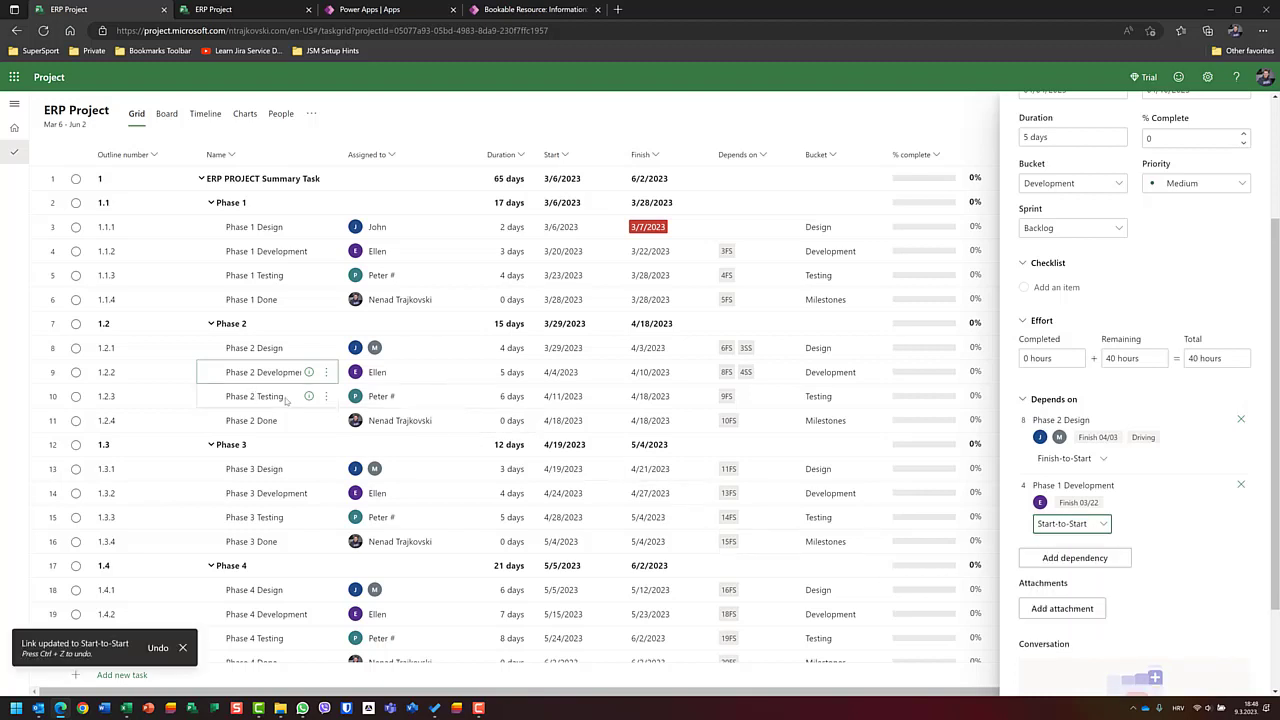
Step: Make Phase 2 Testing depend on Phase 1 Testing with a Start-to-Start link
{"action": "left_click", "coordinate": [213, 404]}
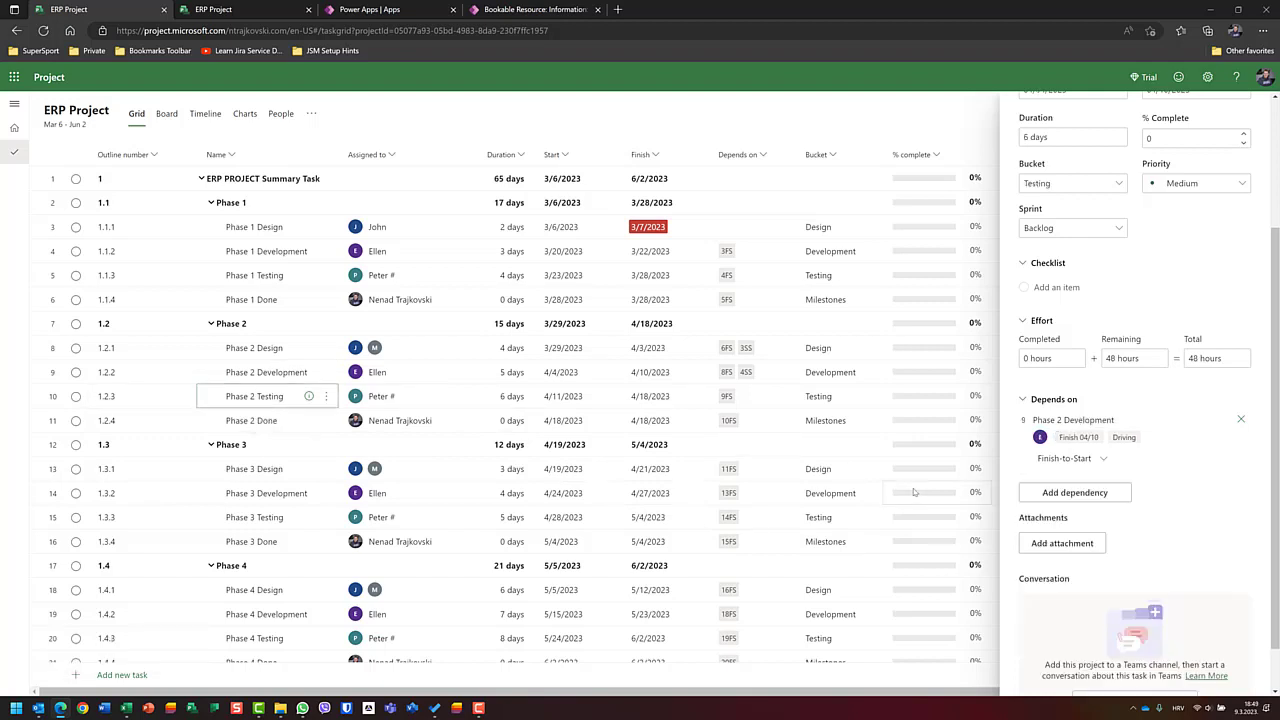
{"action": "left_click", "coordinate": [1066, 492]}
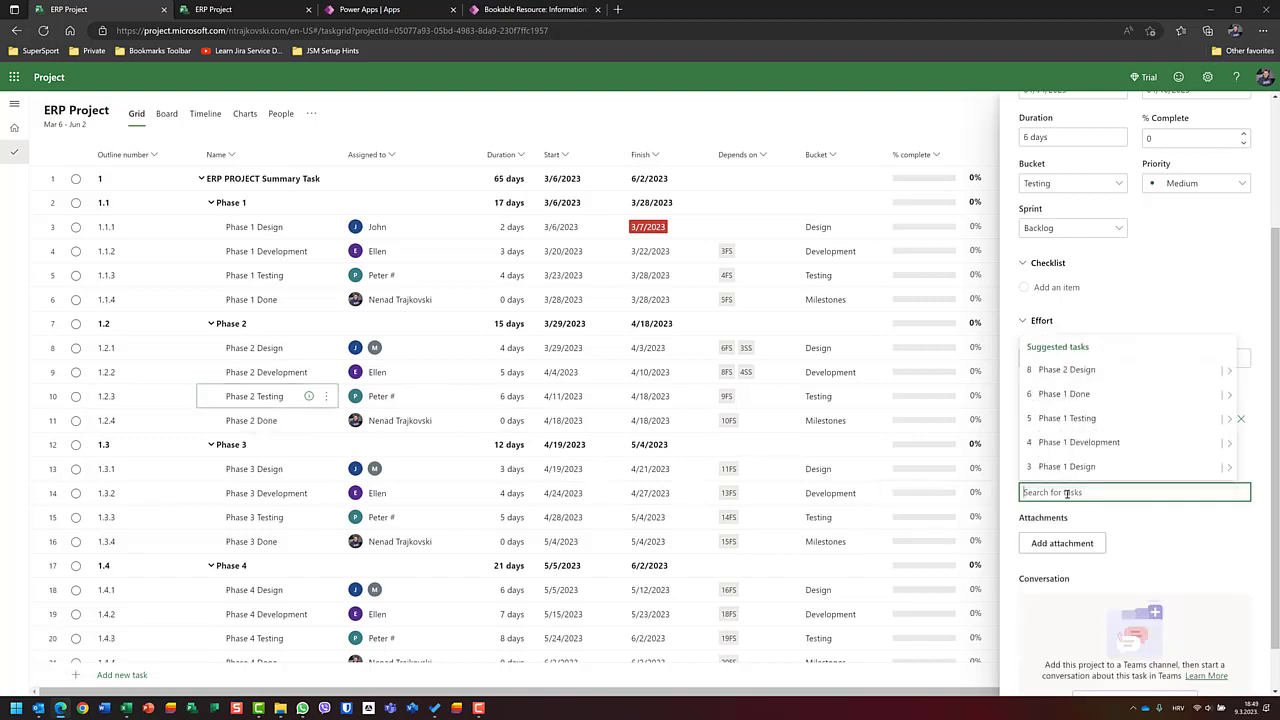
{"action": "left_click", "coordinate": [1078, 419]}
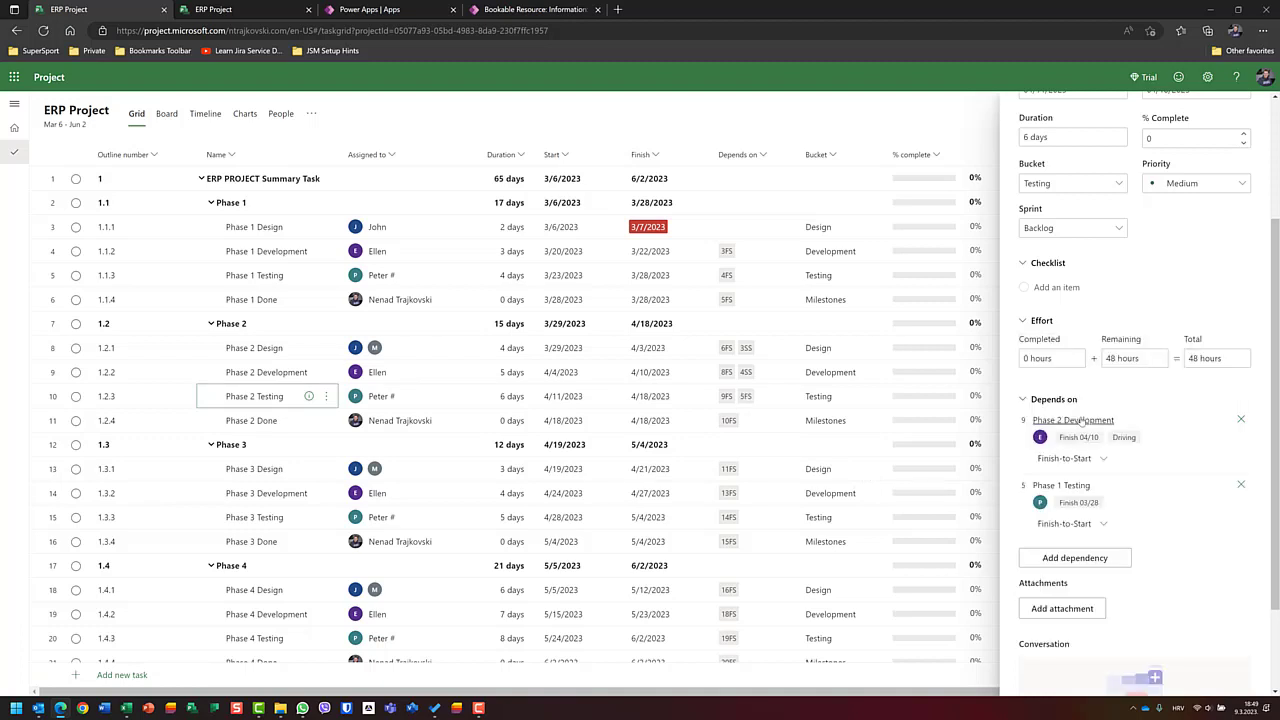
{"action": "left_click", "coordinate": [1104, 525]}
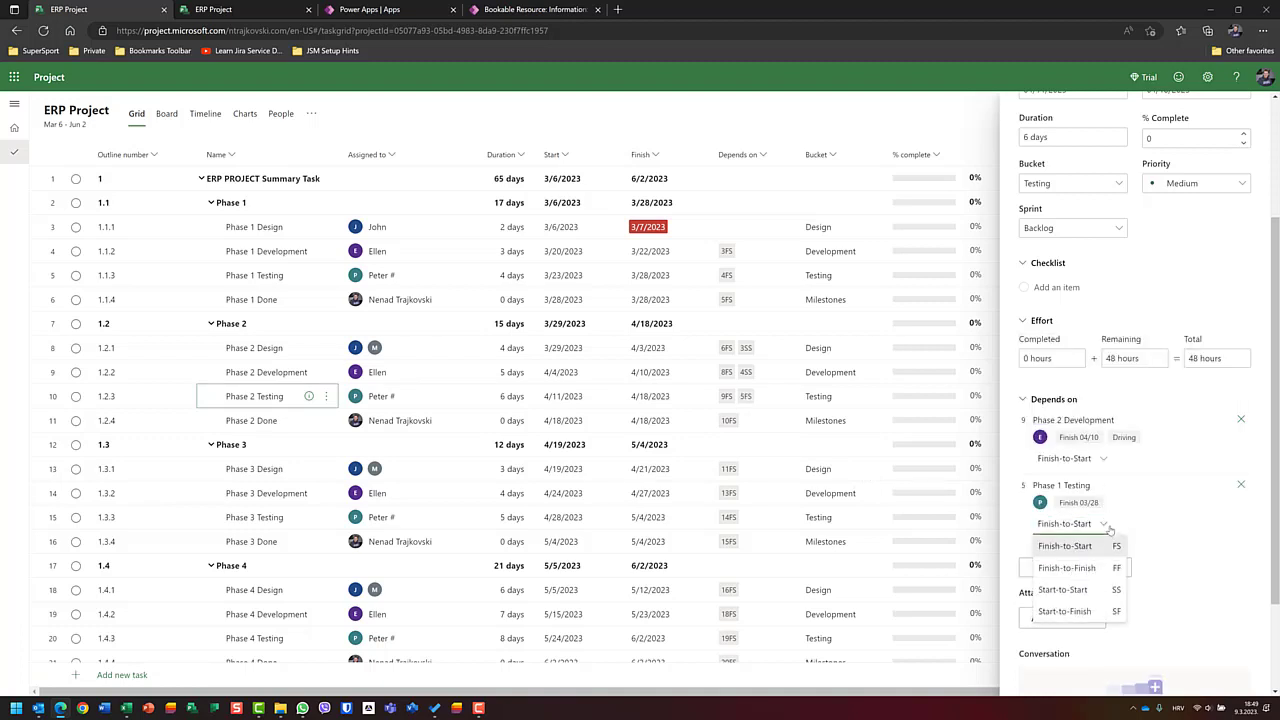
{"action": "left_click", "coordinate": [1091, 592]}
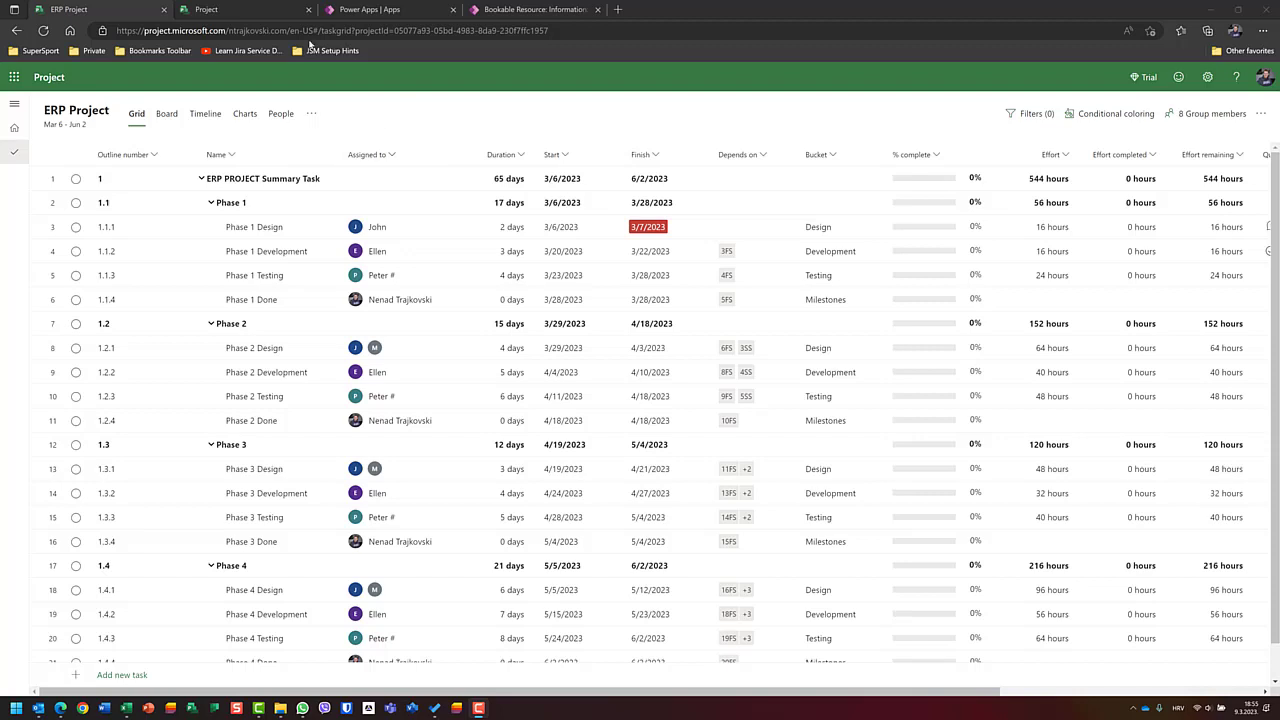
Step: Examine the dependency links between the phases on the ERP Project timeline
{"action": "left_click", "coordinate": [206, 114]}
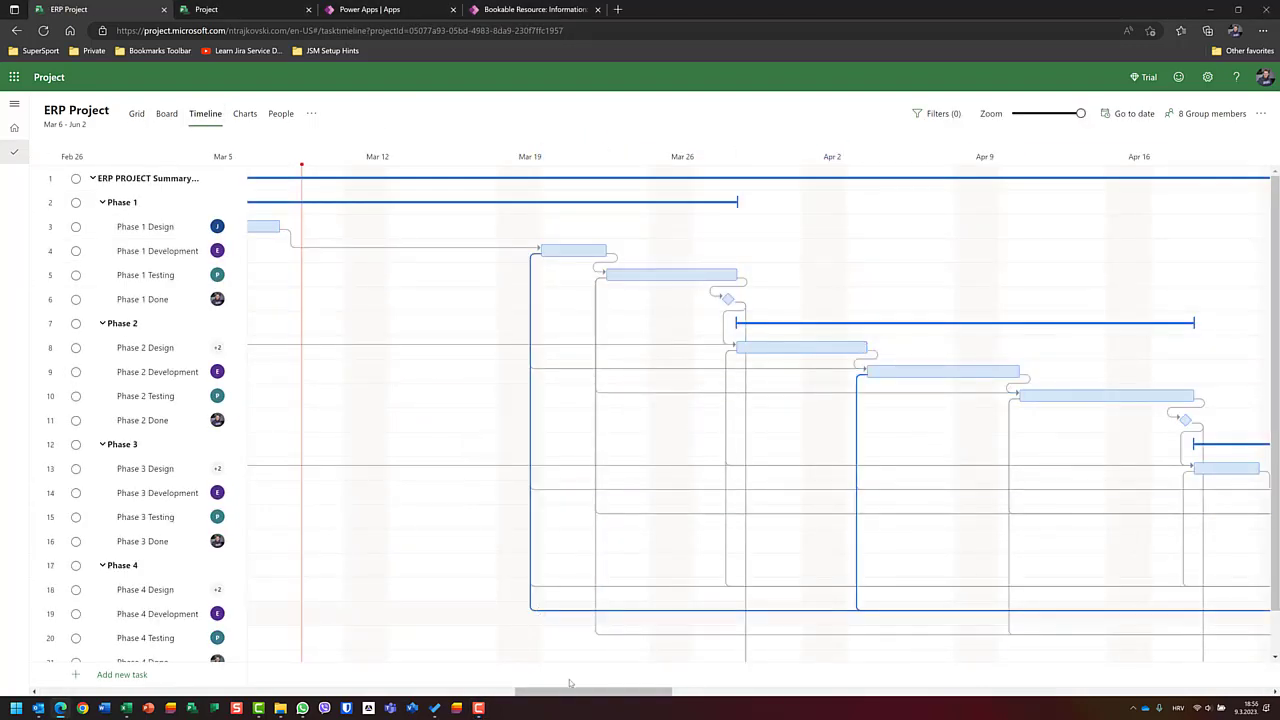
{"action": "left_click_drag", "start_coordinate": [567, 693], "coordinate": [519, 692]}
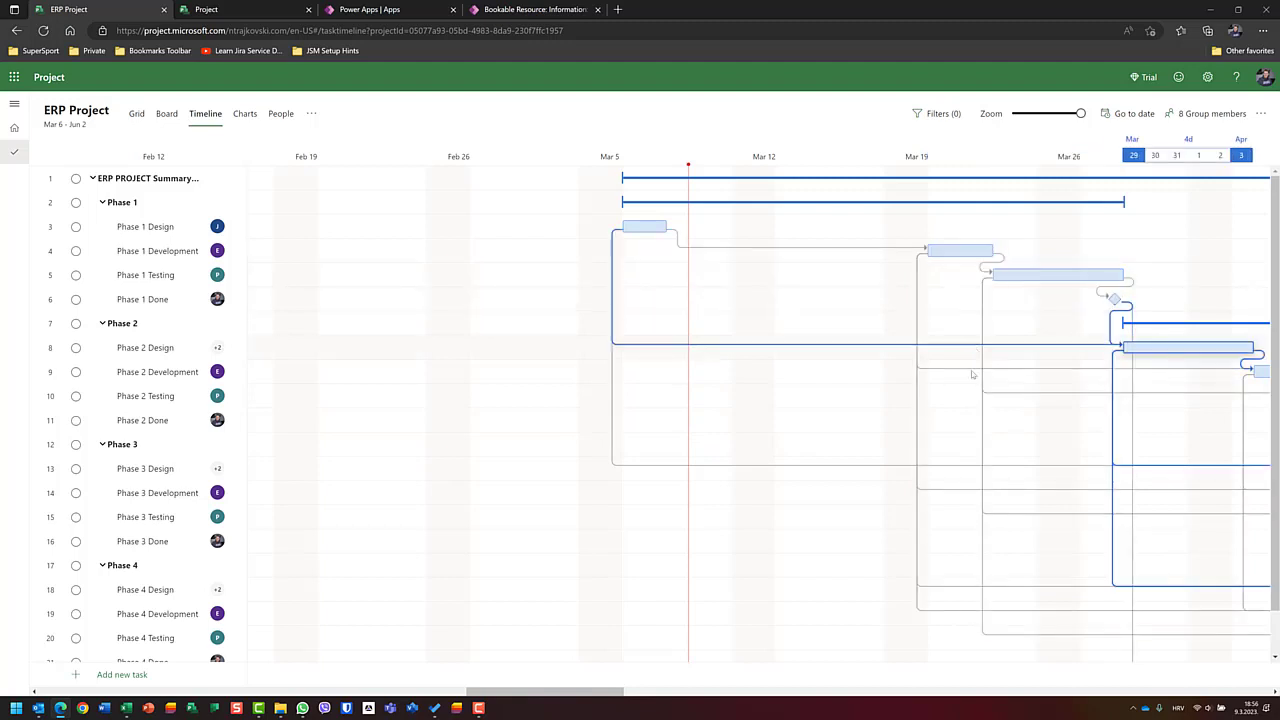
{"action": "left_click_drag", "start_coordinate": [574, 692], "coordinate": [627, 692]}
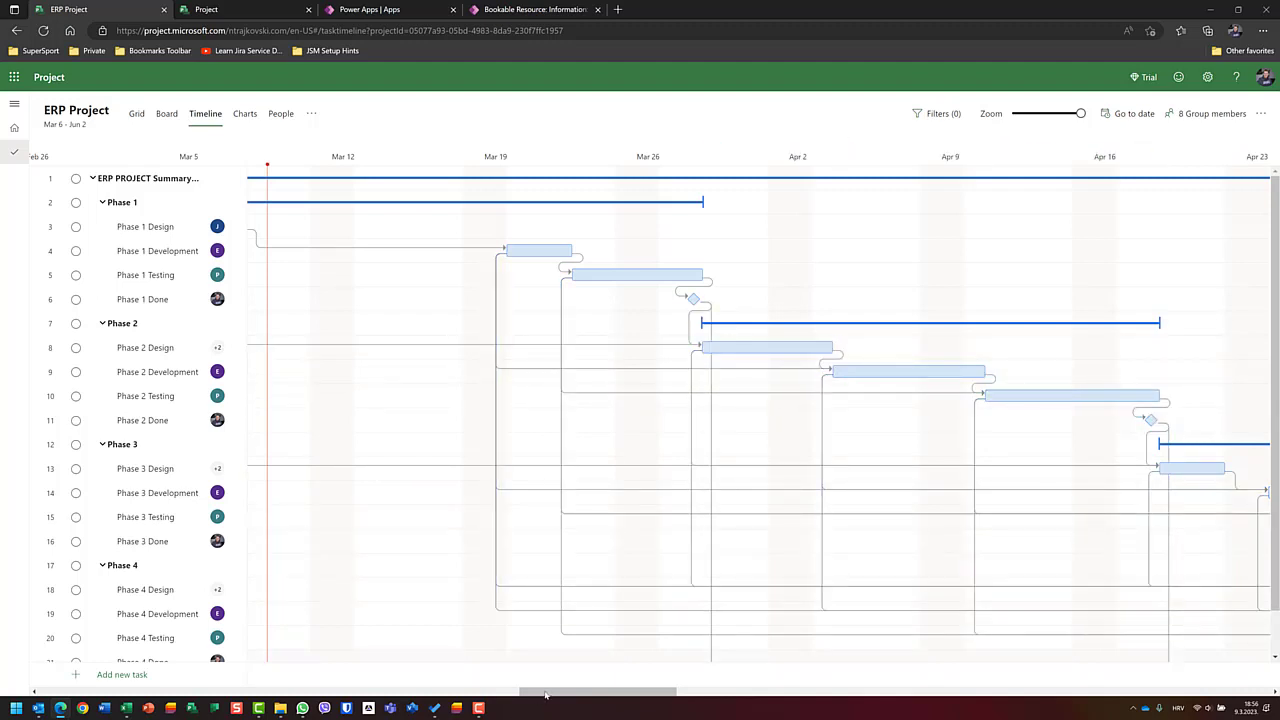
{"action": "left_click_drag", "start_coordinate": [551, 693], "coordinate": [497, 692]}
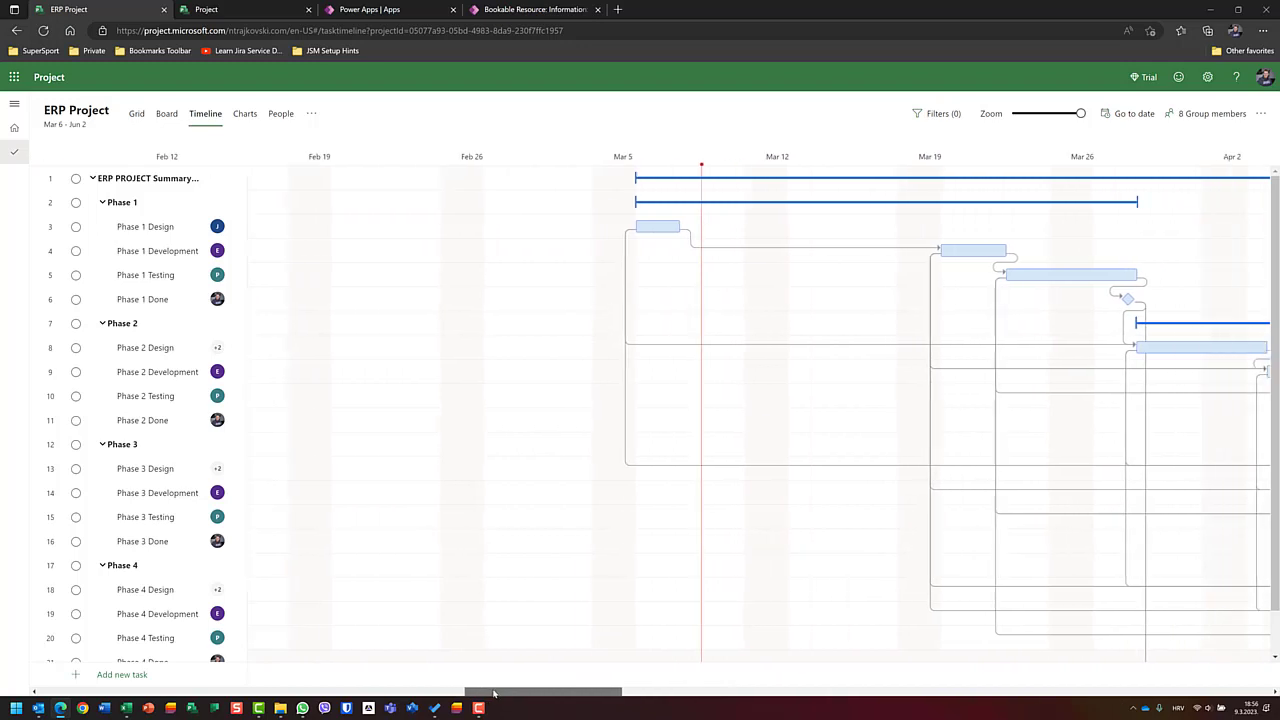
Step: Create a new empty project and name it "What is new in MArch 2023"
{"action": "left_click", "coordinate": [212, 8]}
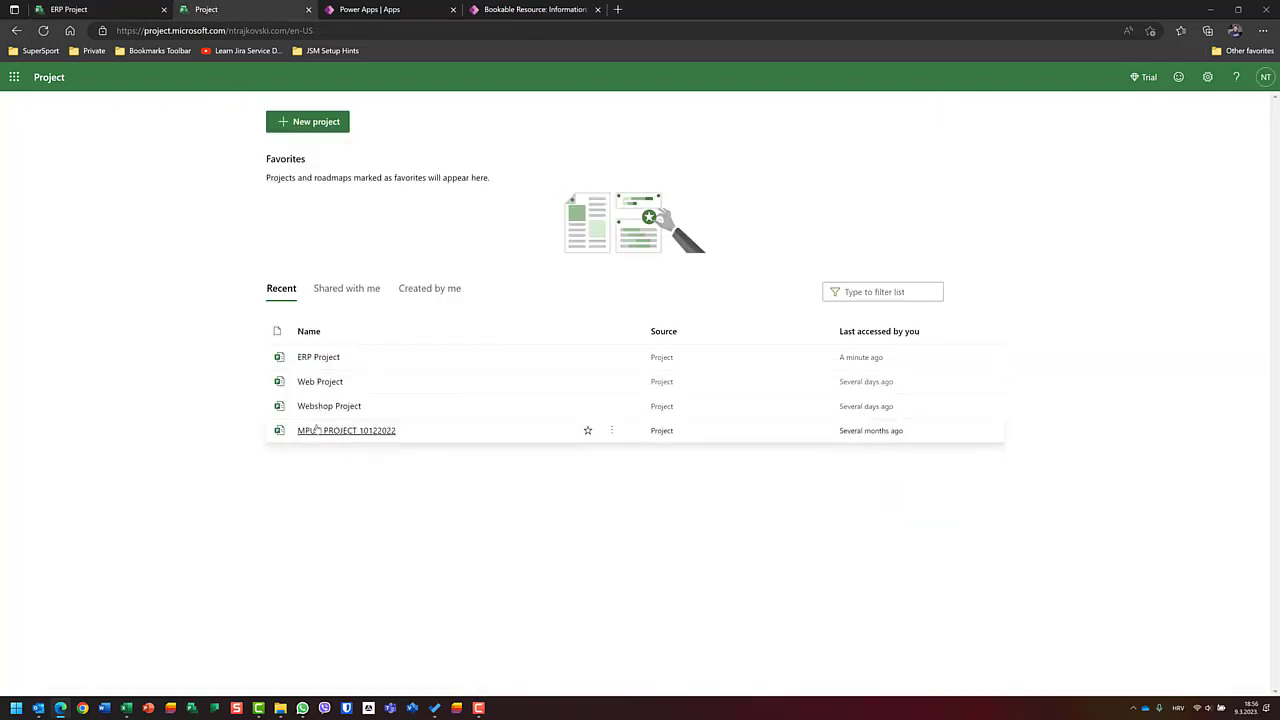
{"action": "left_click", "coordinate": [314, 122]}
{"action": "left_click", "coordinate": [322, 245]}
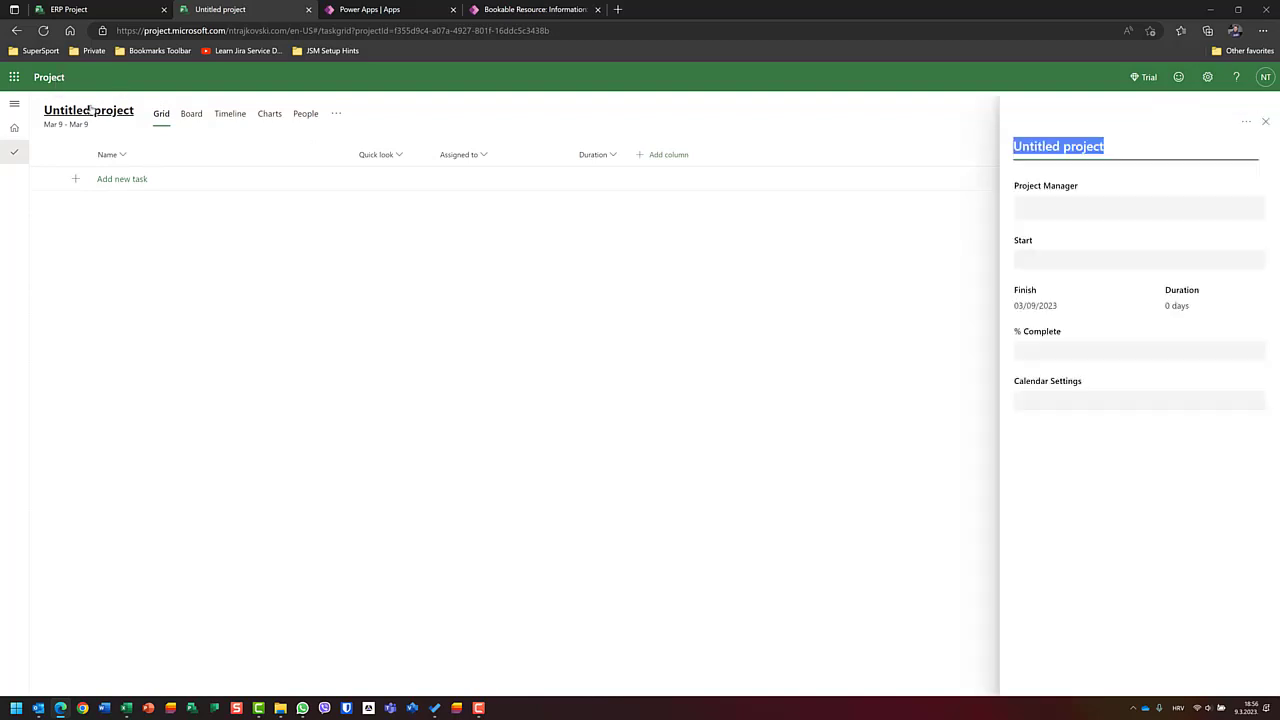
{"action": "type", "text": "W"}
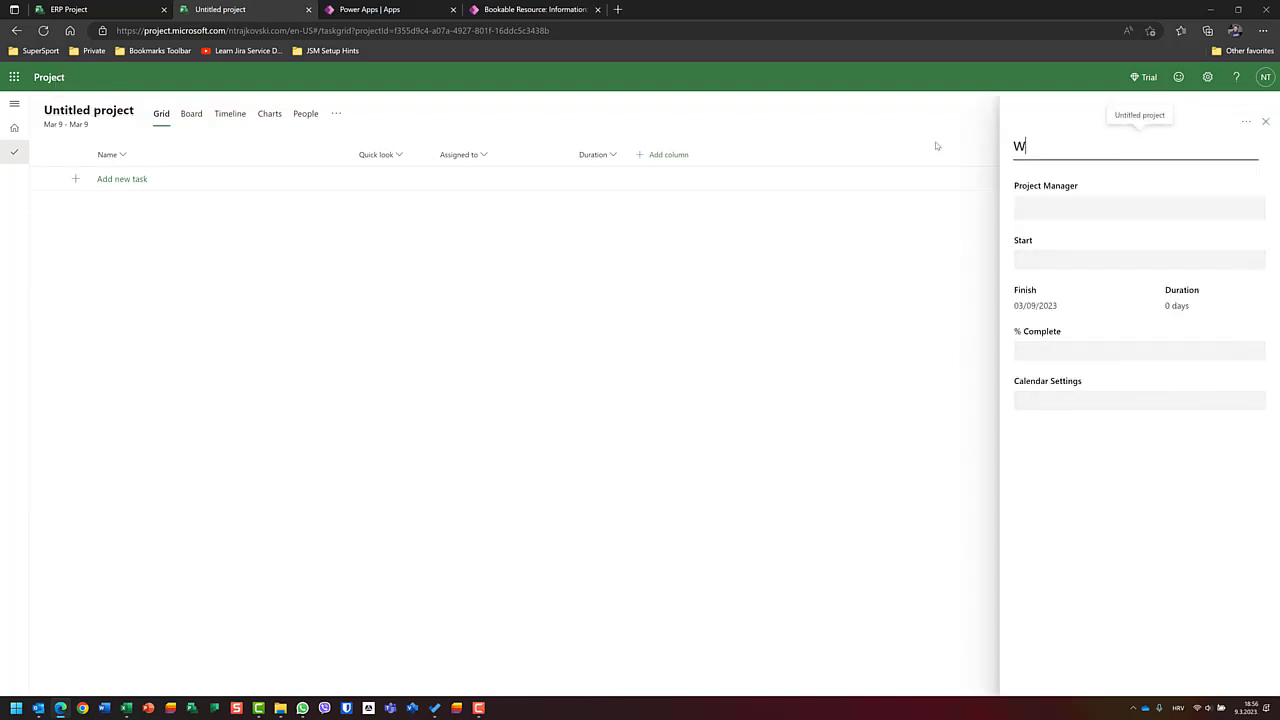
{"action": "type", "text": "hat is new in MArc"}
{"action": "type", "text": "h "}
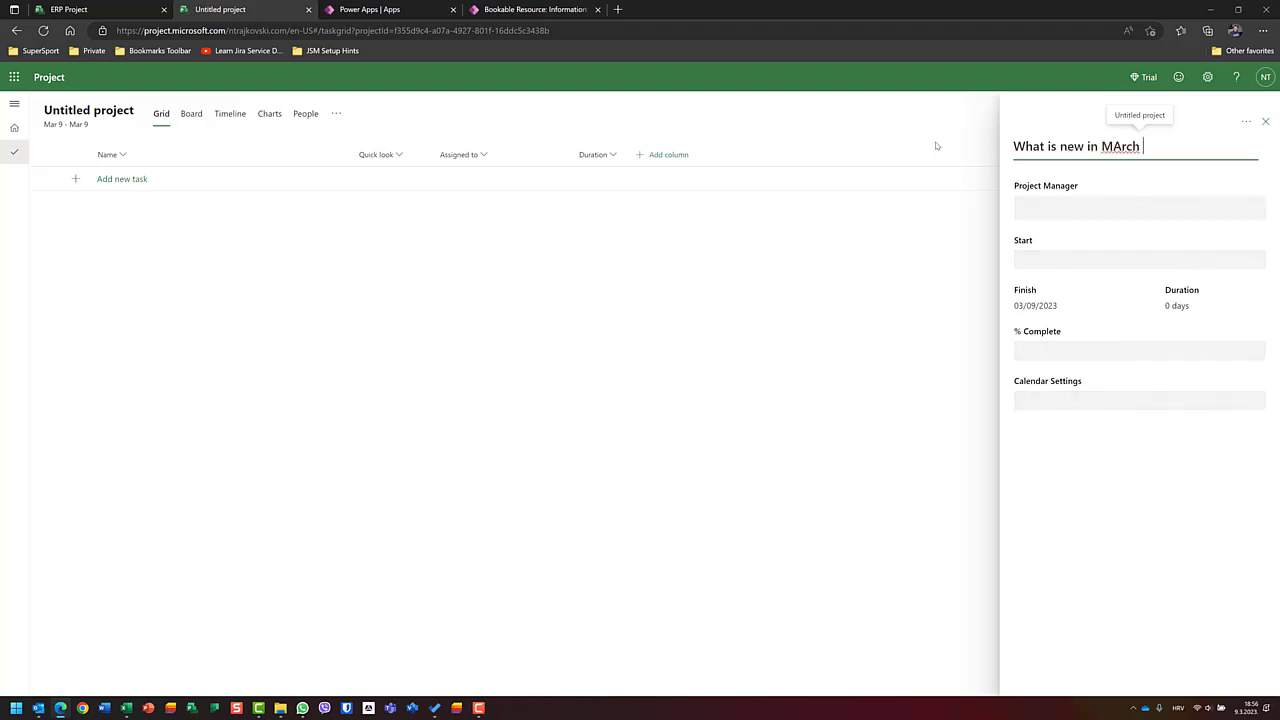
{"action": "type", "text": "2023"}
{"action": "key", "text": "Tab"}
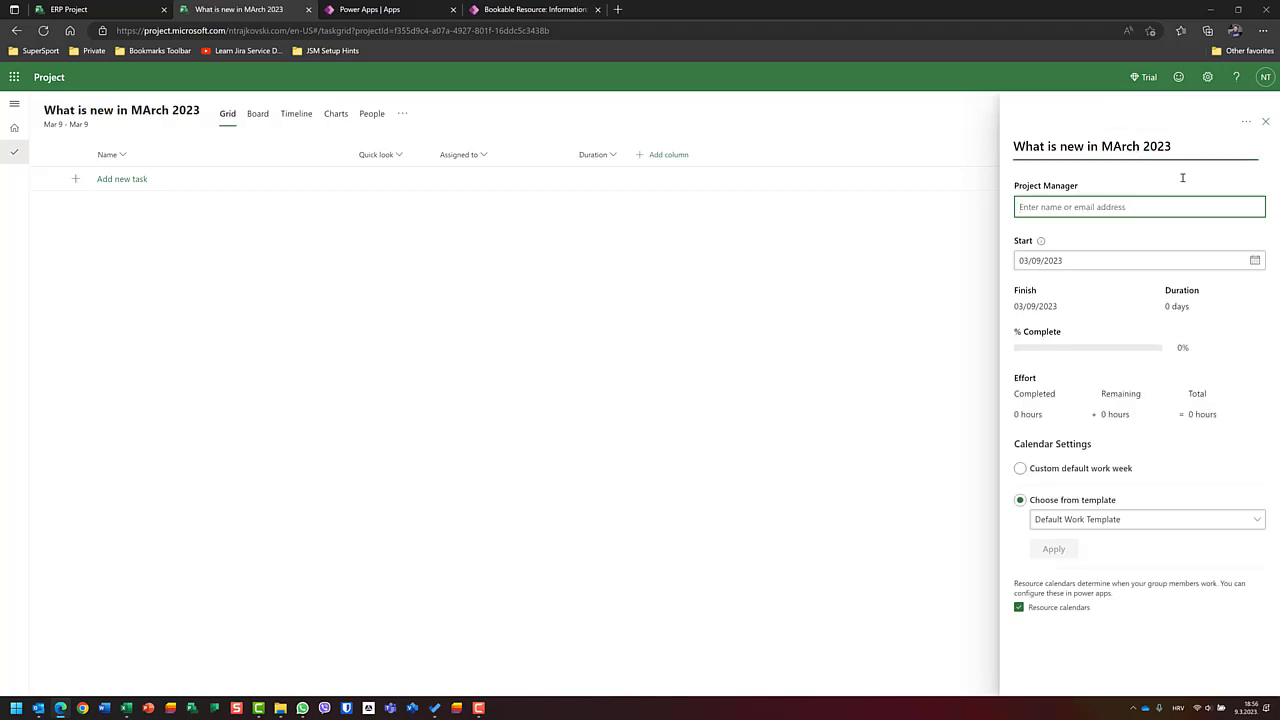
Step: Correct the project name to "What is new in March 2023 in P4W"
{"action": "left_click", "coordinate": [1127, 146]}
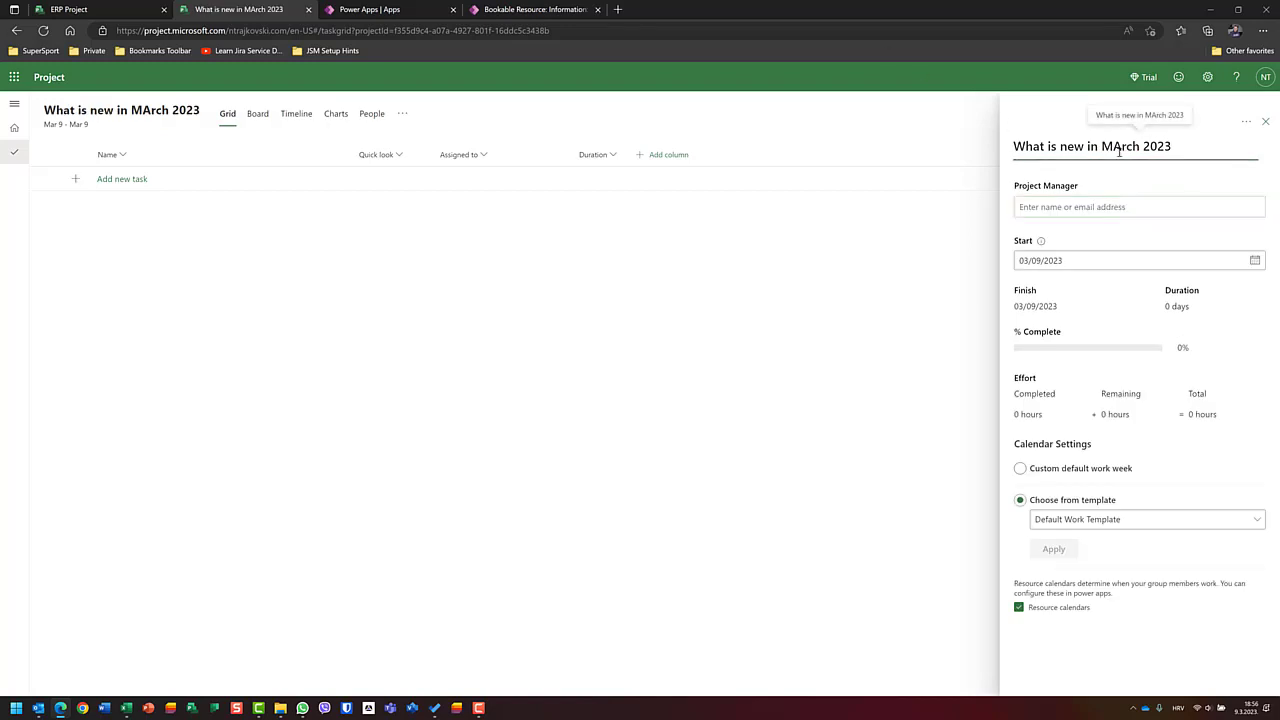
{"action": "key", "text": "BackSpace"}
{"action": "type", "text": "a"}
{"action": "key", "text": "End"}
{"action": "type", "text": "in P4W"}
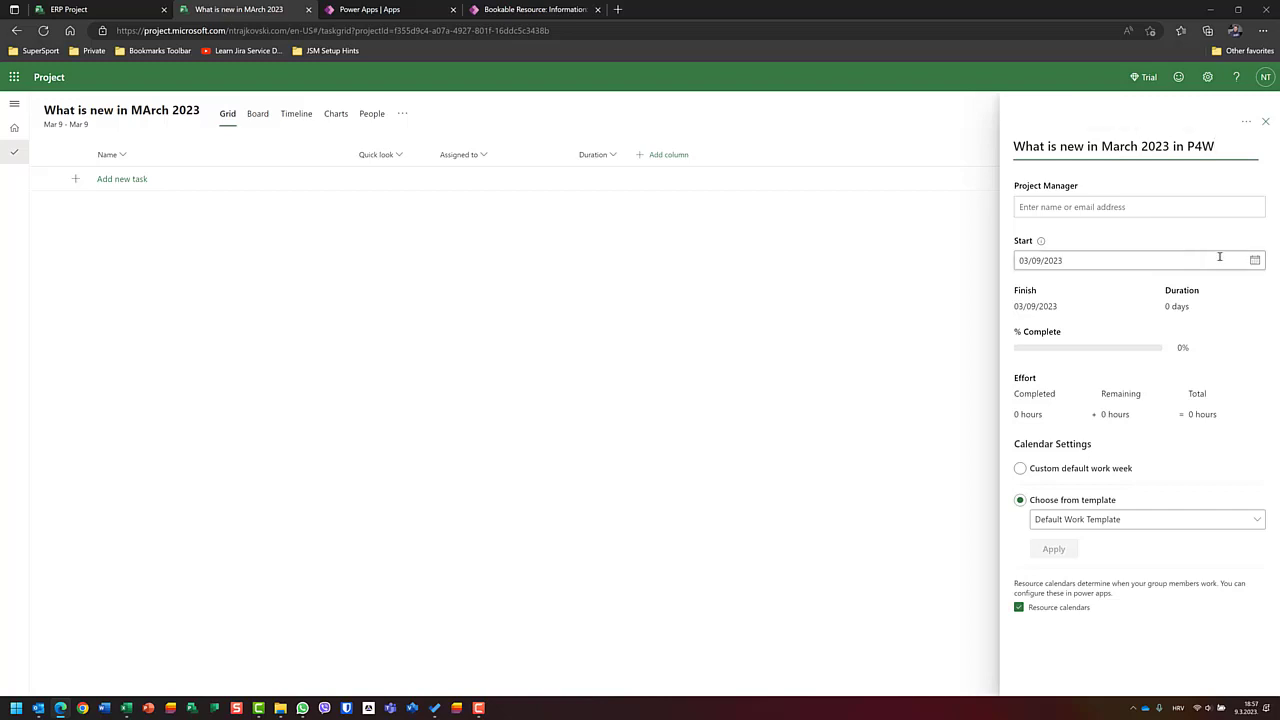
Step: Set the project's start date to 03/13/2023 and assign the project manager
{"action": "left_click", "coordinate": [1256, 260]}
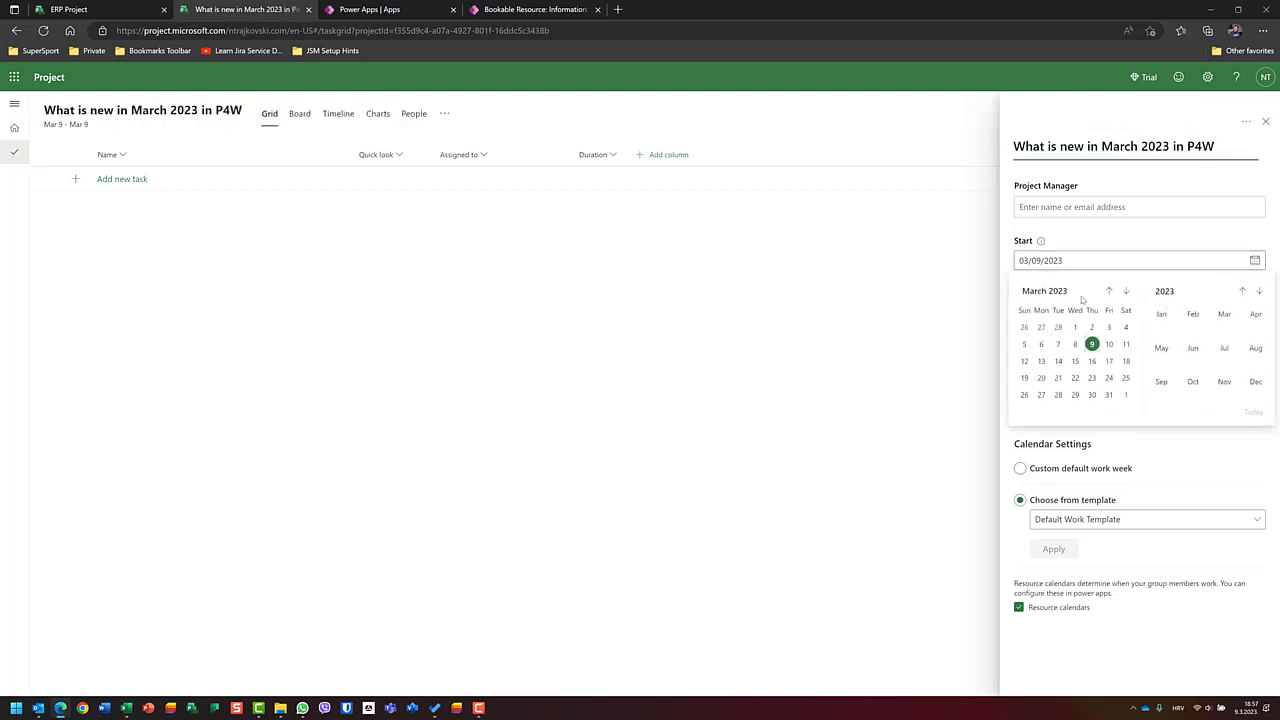
{"action": "left_click", "coordinate": [1040, 361]}
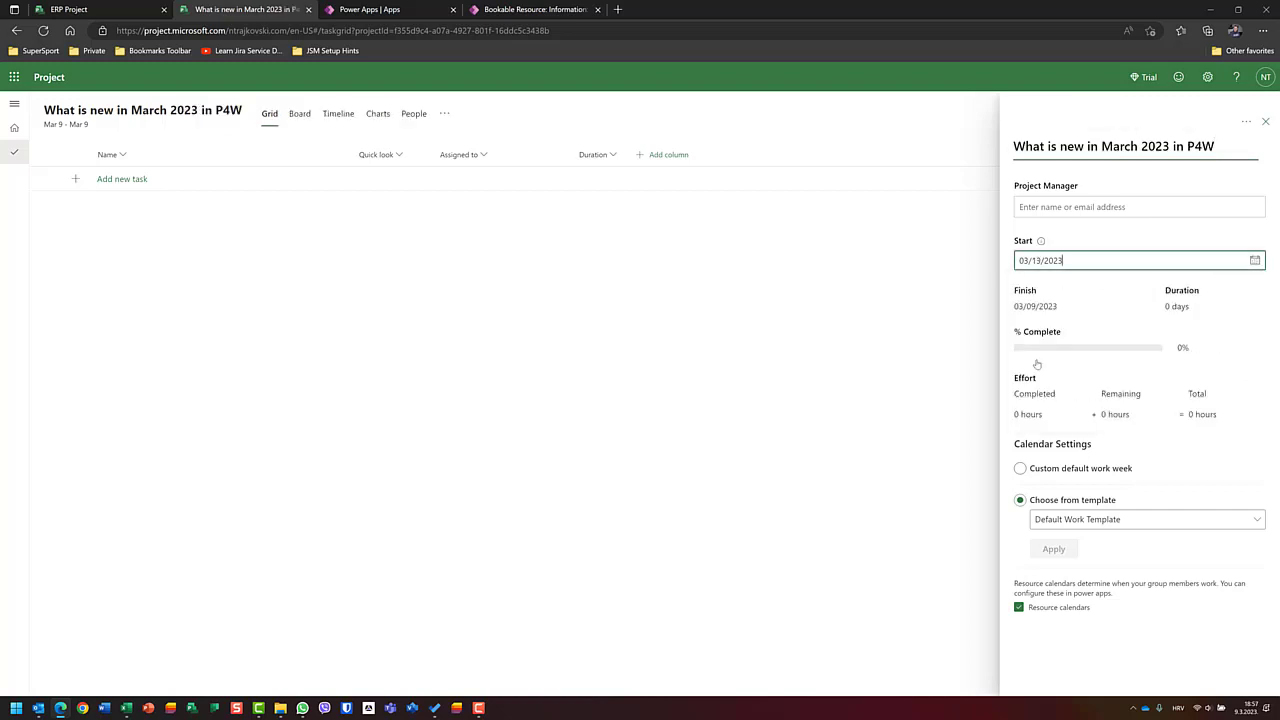
{"action": "left_click", "coordinate": [1050, 213]}
{"action": "type", "text": "ne"}
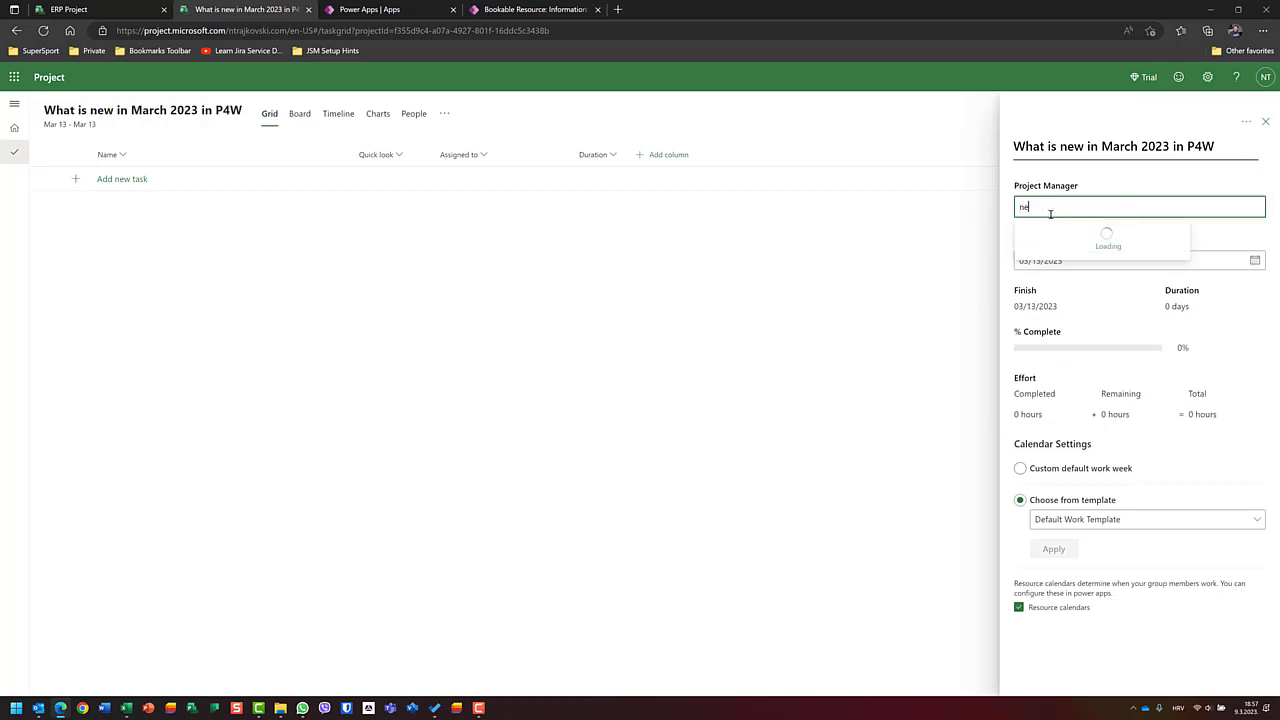
{"action": "left_click", "coordinate": [1060, 238]}
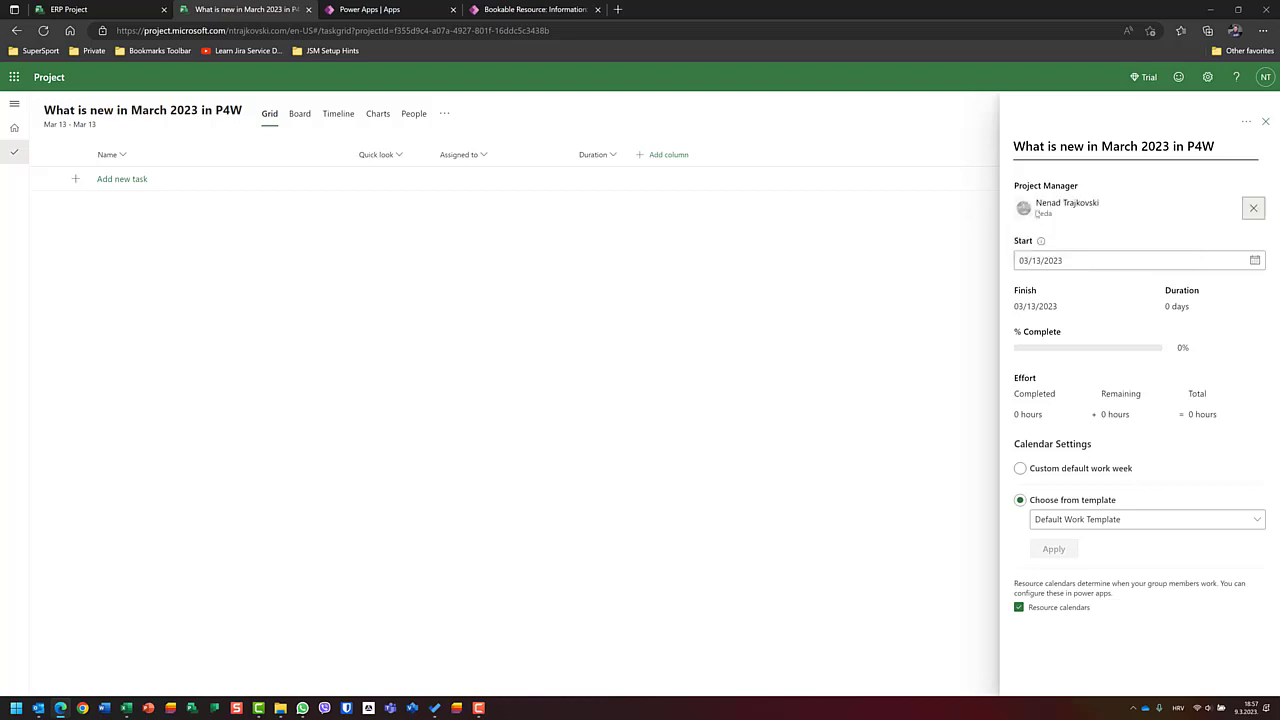
{"action": "left_click", "coordinate": [1246, 121]}
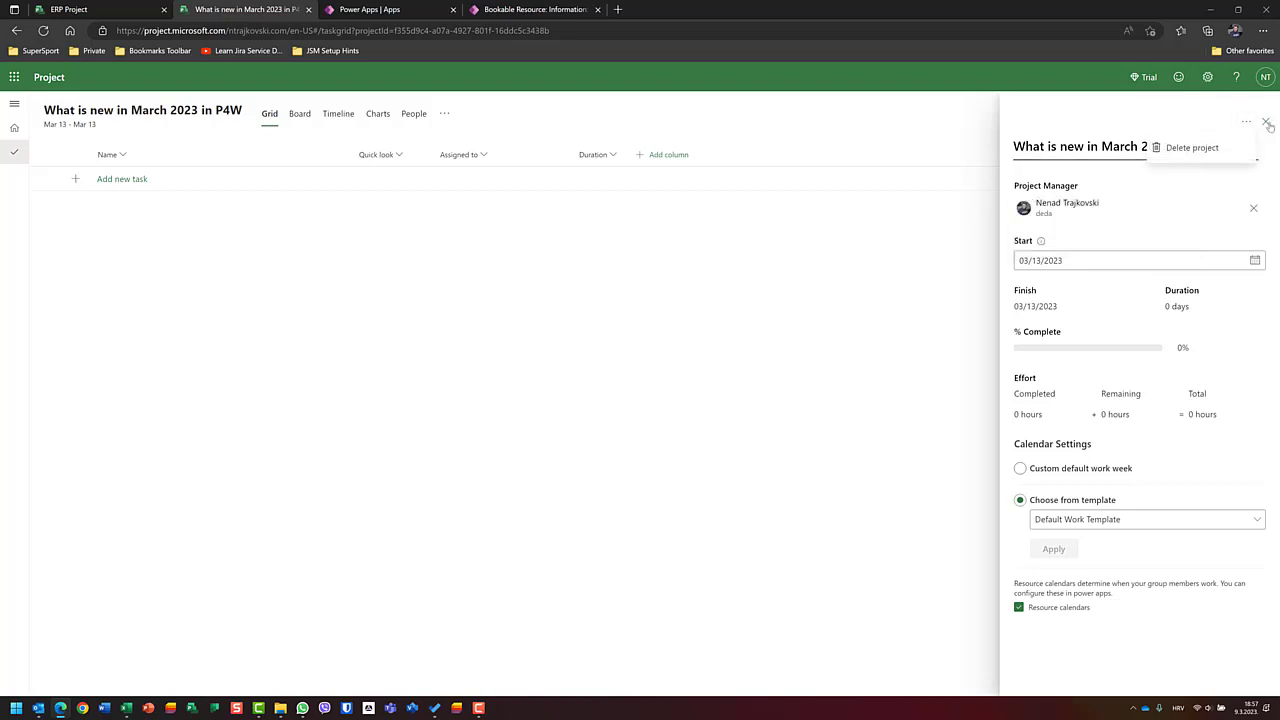
Step: Close the project details and add the project to the existing group "Blog - Project for the Web"
{"action": "left_click", "coordinate": [1267, 123]}
{"action": "left_click", "coordinate": [1216, 113]}
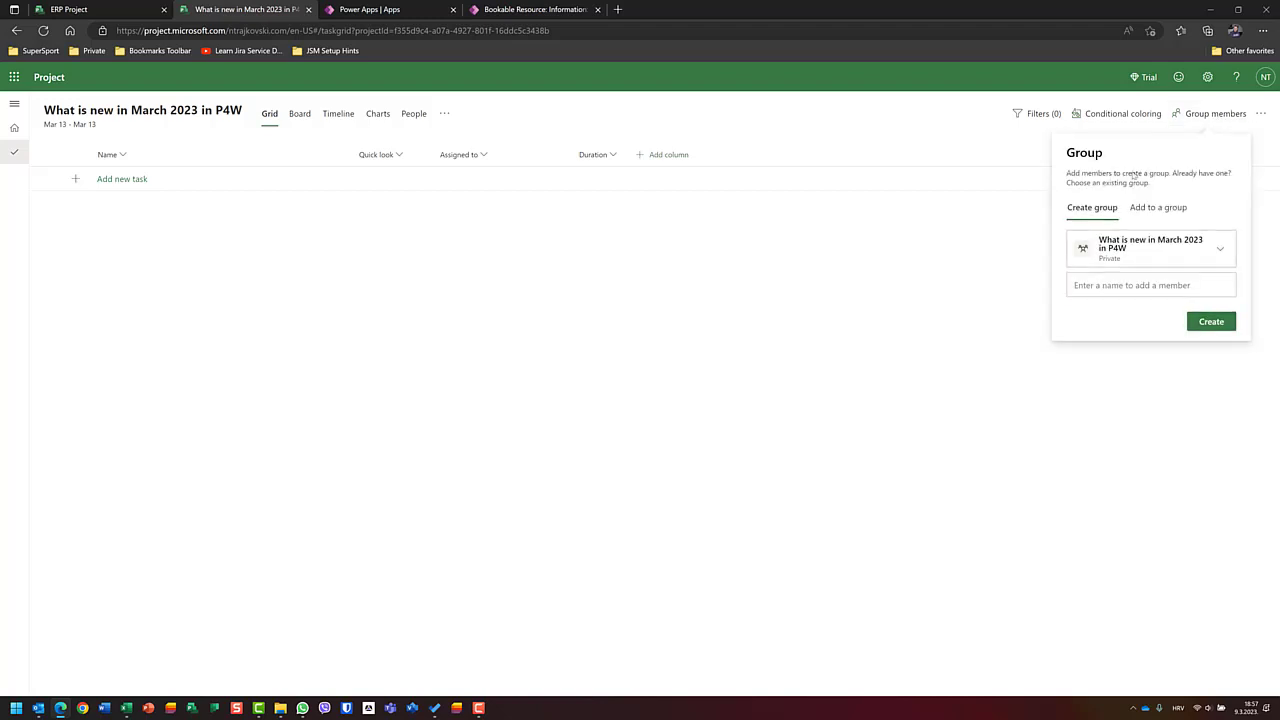
{"action": "left_click", "coordinate": [1140, 207]}
{"action": "left_click", "coordinate": [1116, 256]}
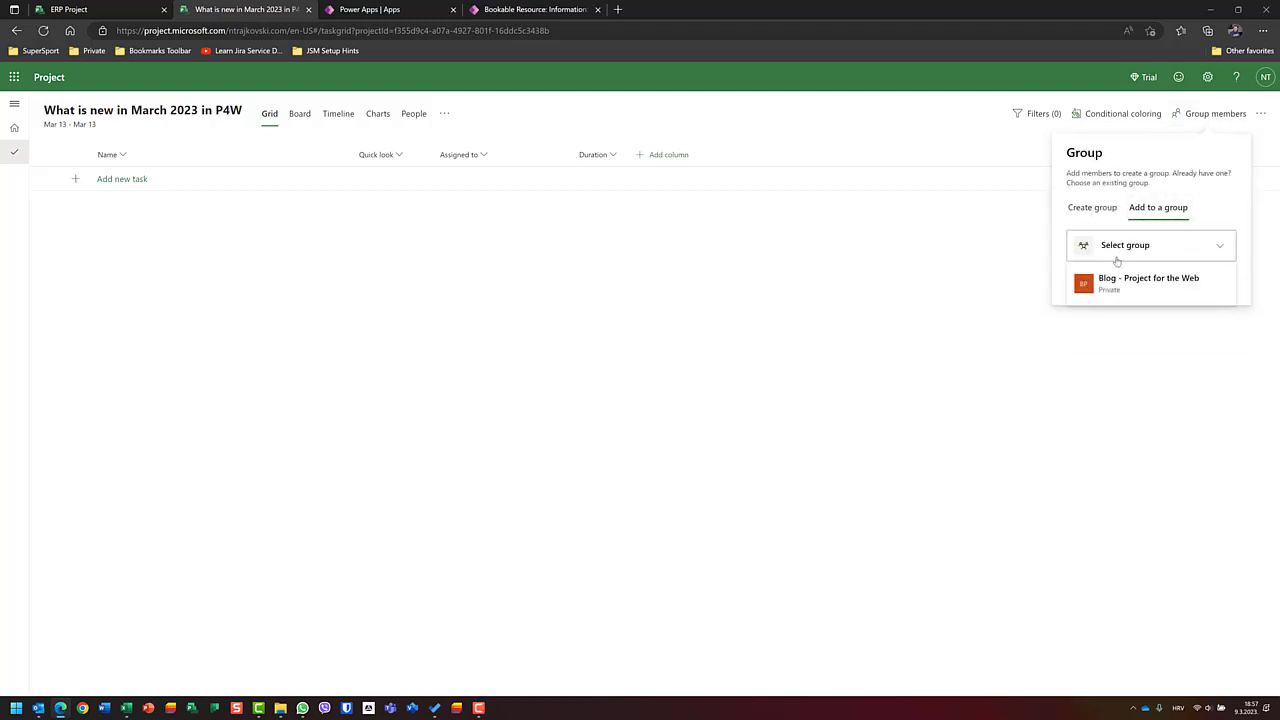
{"action": "left_click", "coordinate": [1120, 280]}
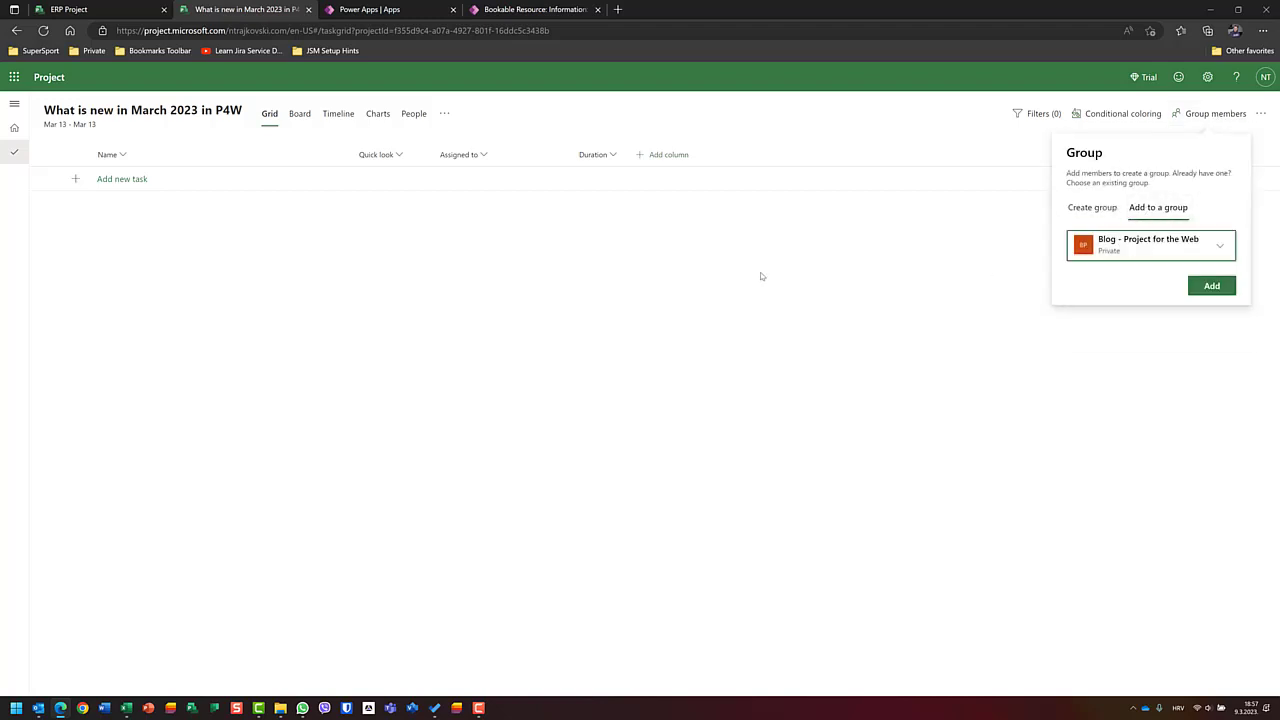
{"action": "left_click", "coordinate": [1210, 288]}
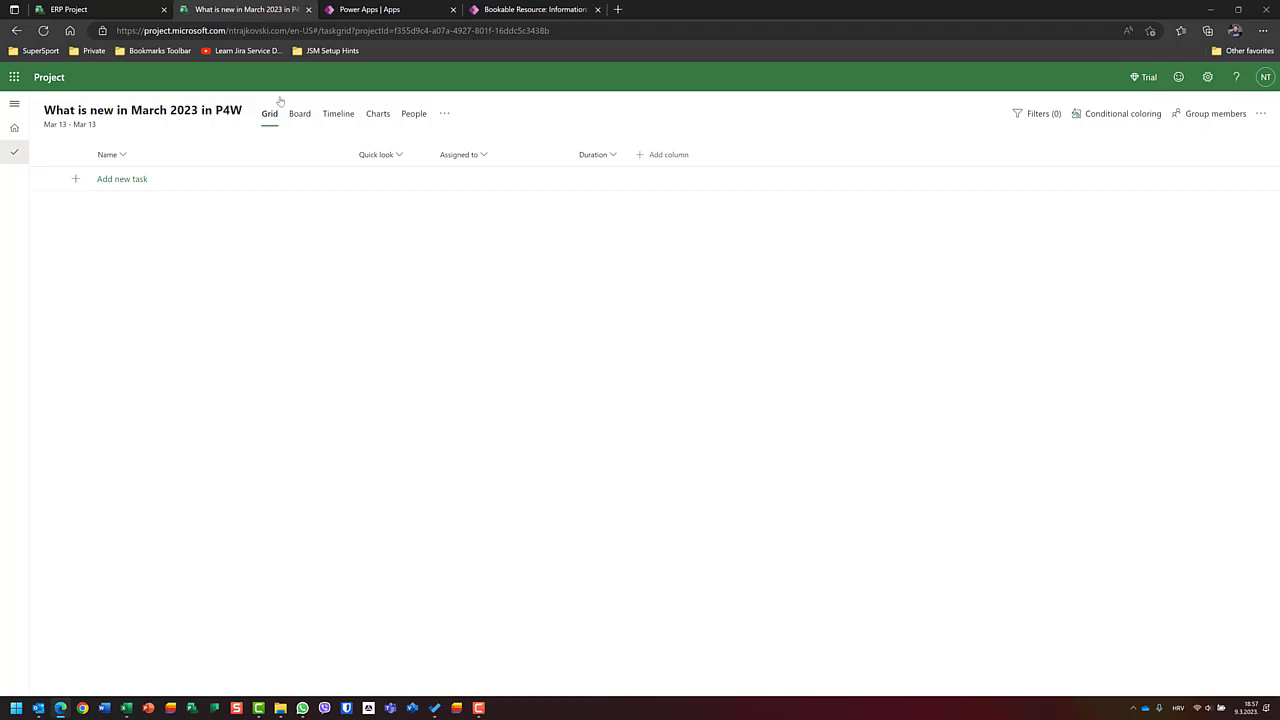
Step: Add two tasks named A and B to the project grid
{"action": "left_click", "coordinate": [110, 180]}
{"action": "type", "text": "A"}
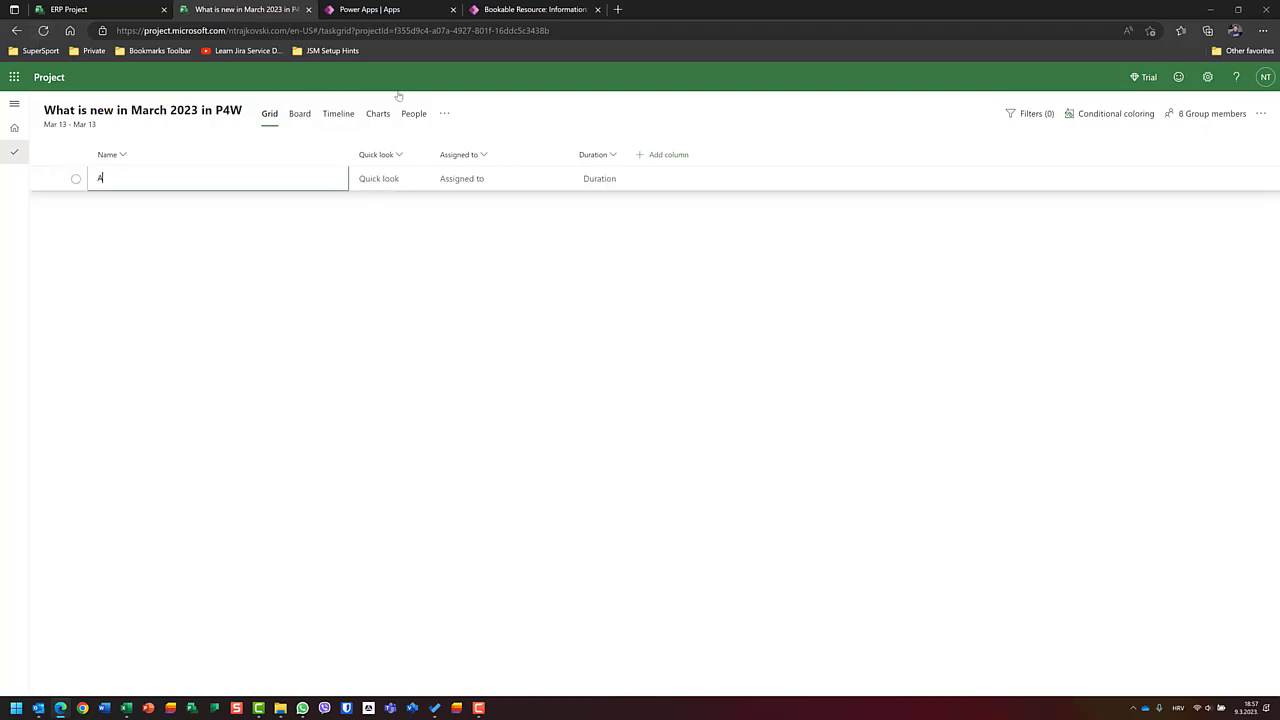
{"action": "key", "text": "Return"}
{"action": "type", "text": "B"}
{"action": "key", "text": "Return"}
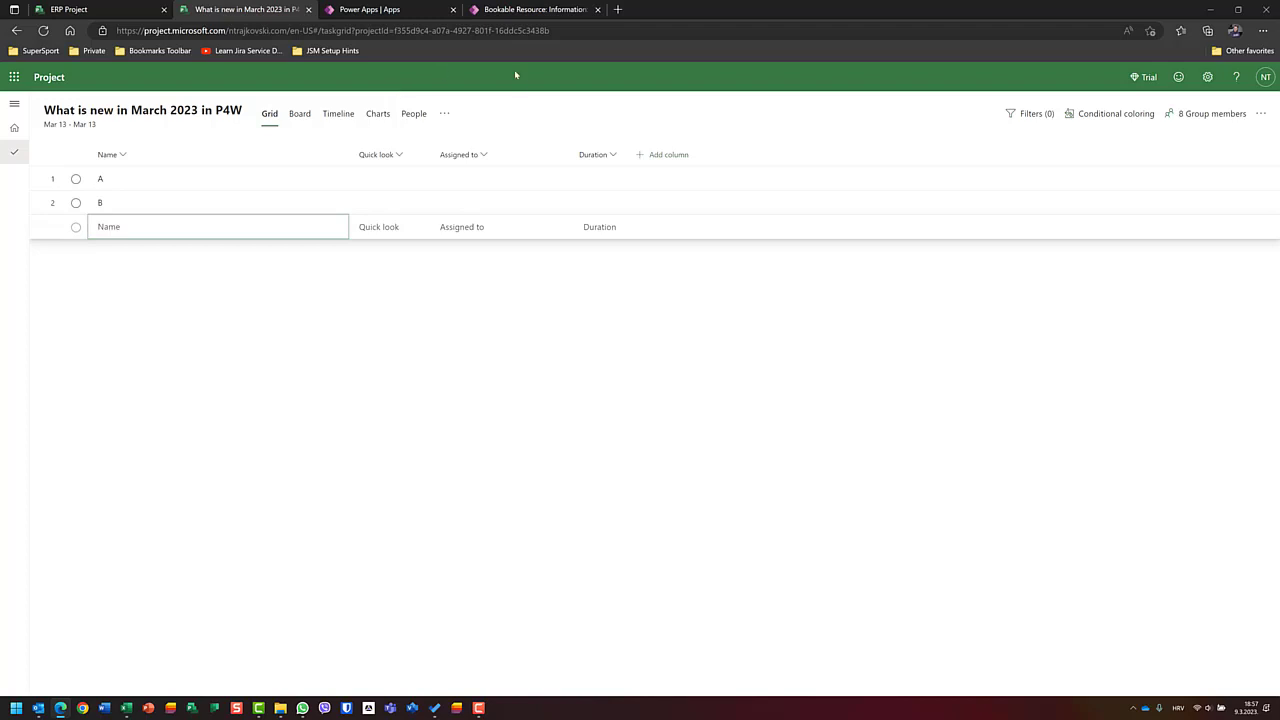
Step: Set the duration of task A to 2 days and task B to 3 days, and add the Depends on column to the grid
{"action": "left_click", "coordinate": [583, 180]}
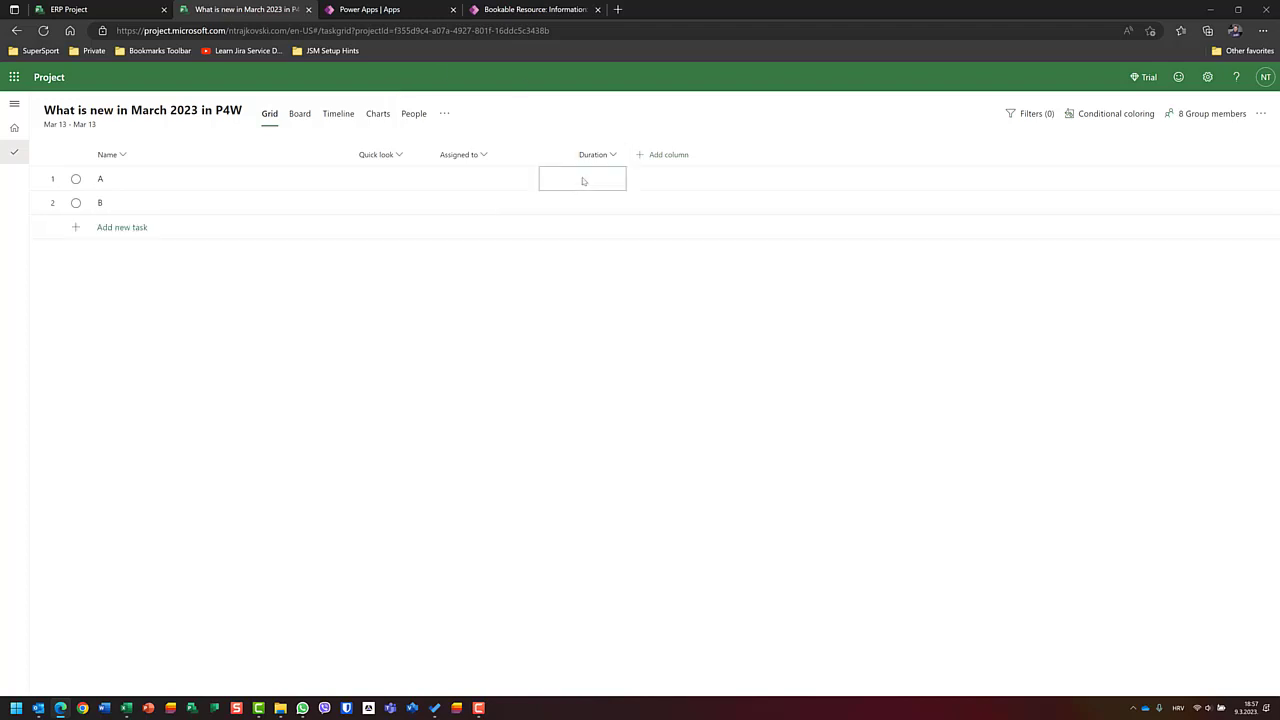
{"action": "type", "text": "2"}
{"action": "left_click", "coordinate": [598, 204]}
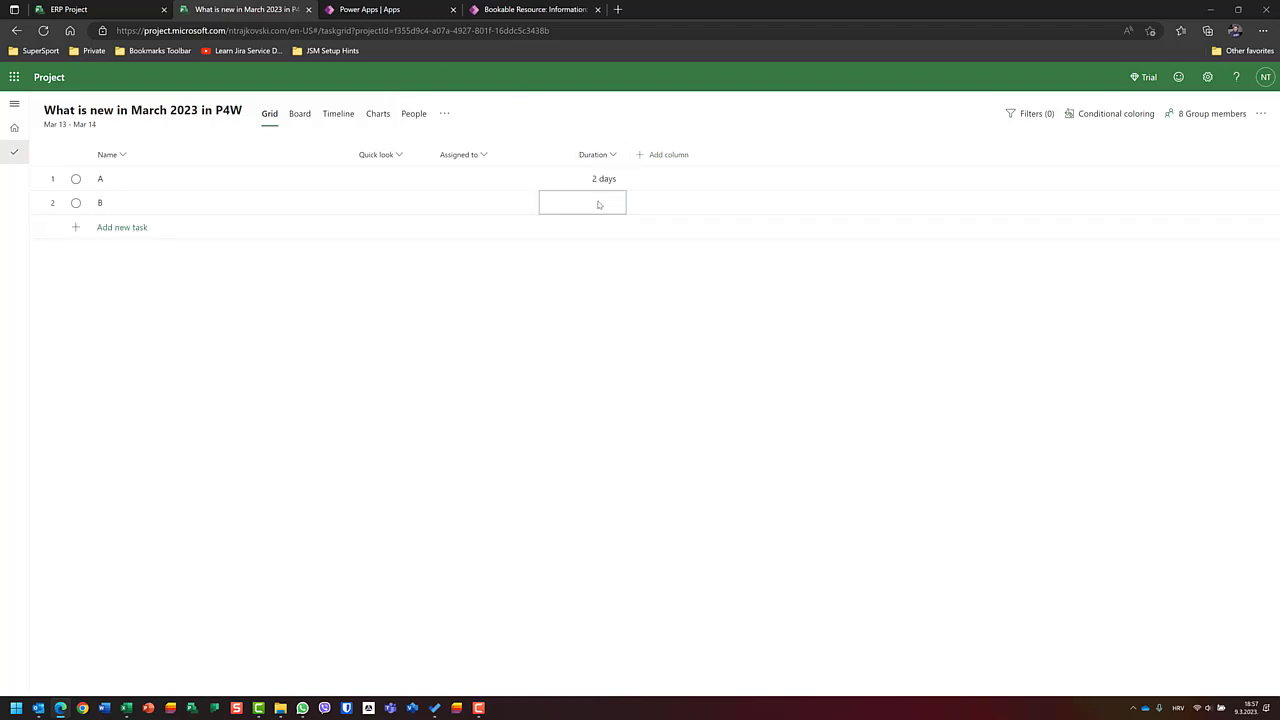
{"action": "type", "text": "3"}
{"action": "left_click", "coordinate": [665, 154]}
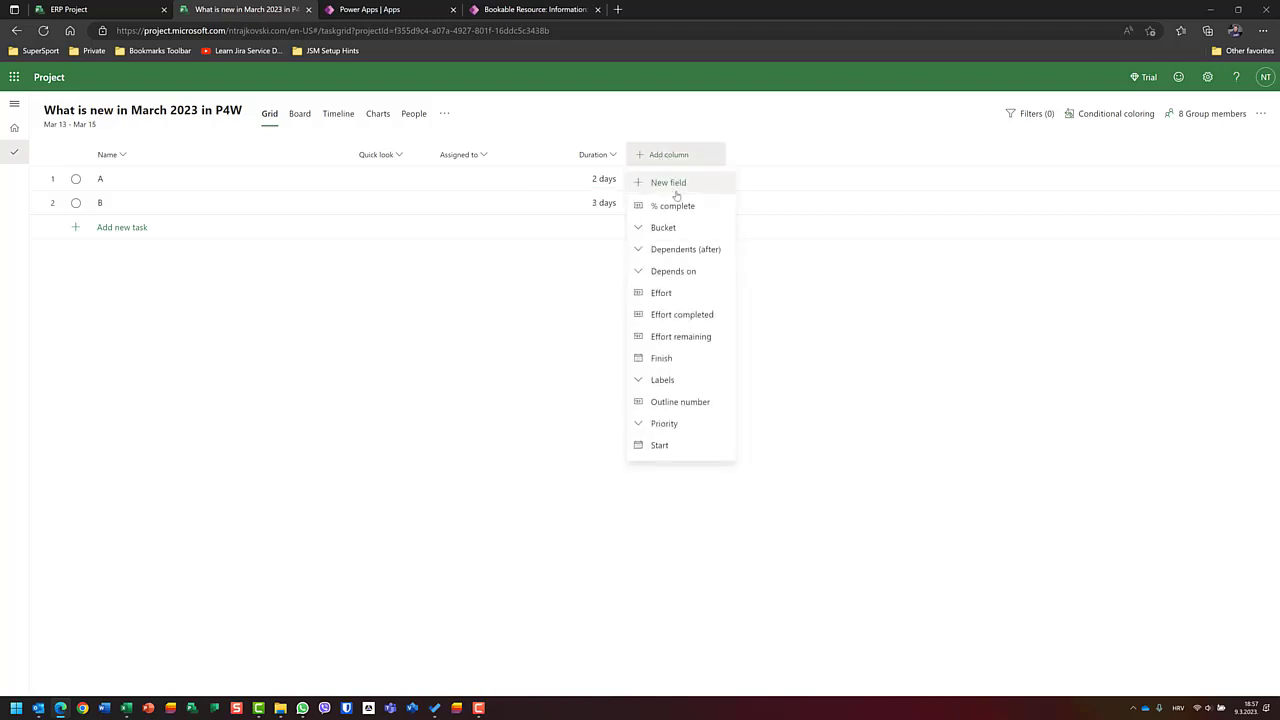
{"action": "left_click", "coordinate": [668, 271]}
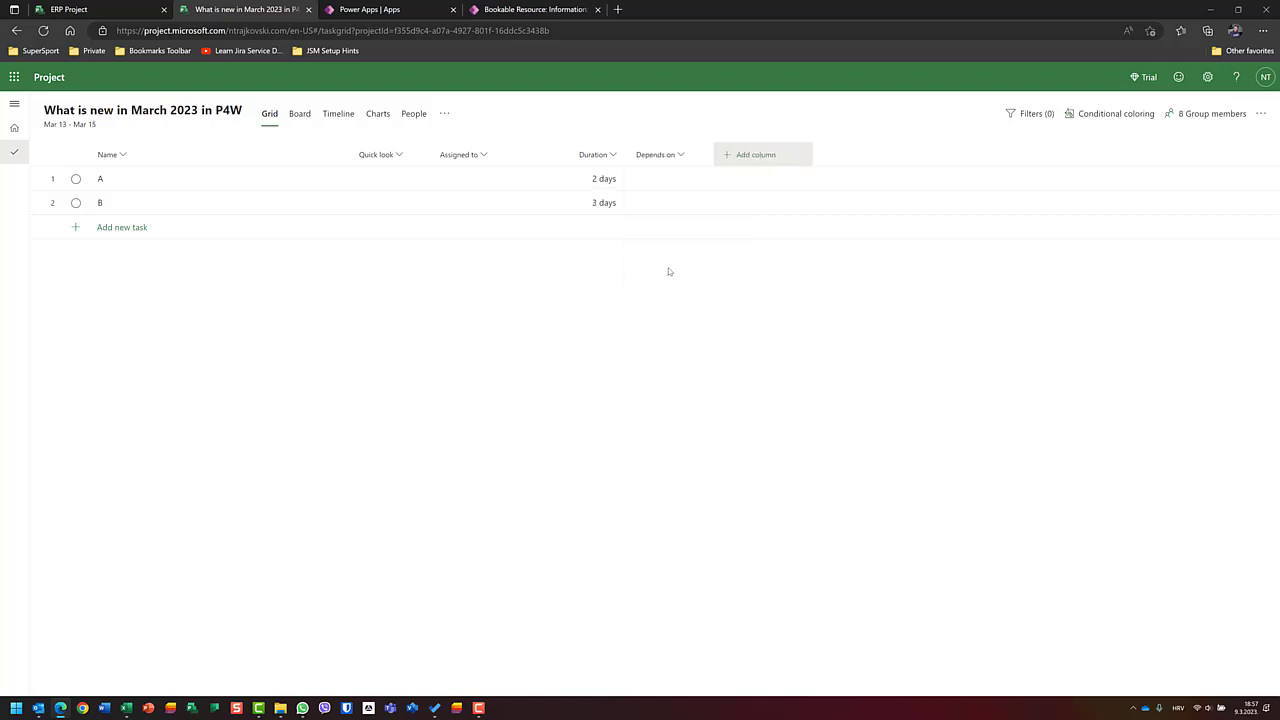
Step: Make task B depend on task A with a Finish-to-Finish dependency
{"action": "left_click", "coordinate": [668, 201]}
{"action": "left_click", "coordinate": [670, 201]}
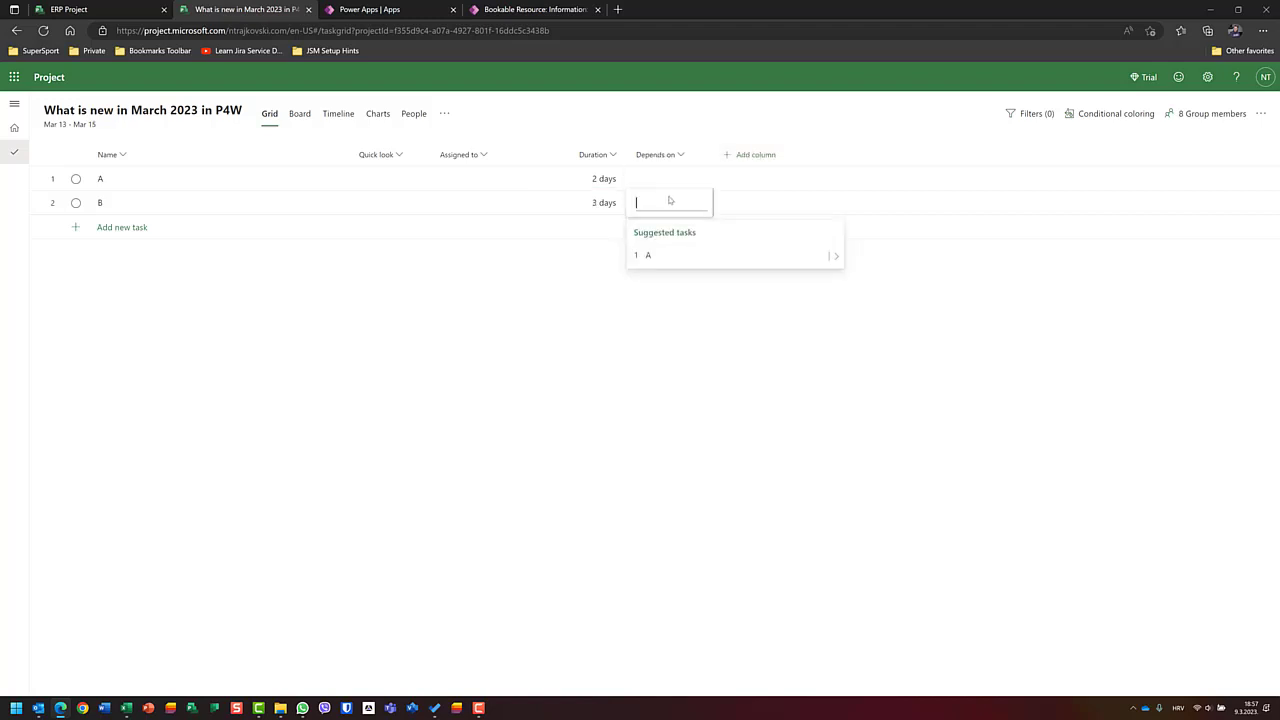
{"action": "left_click", "coordinate": [835, 258]}
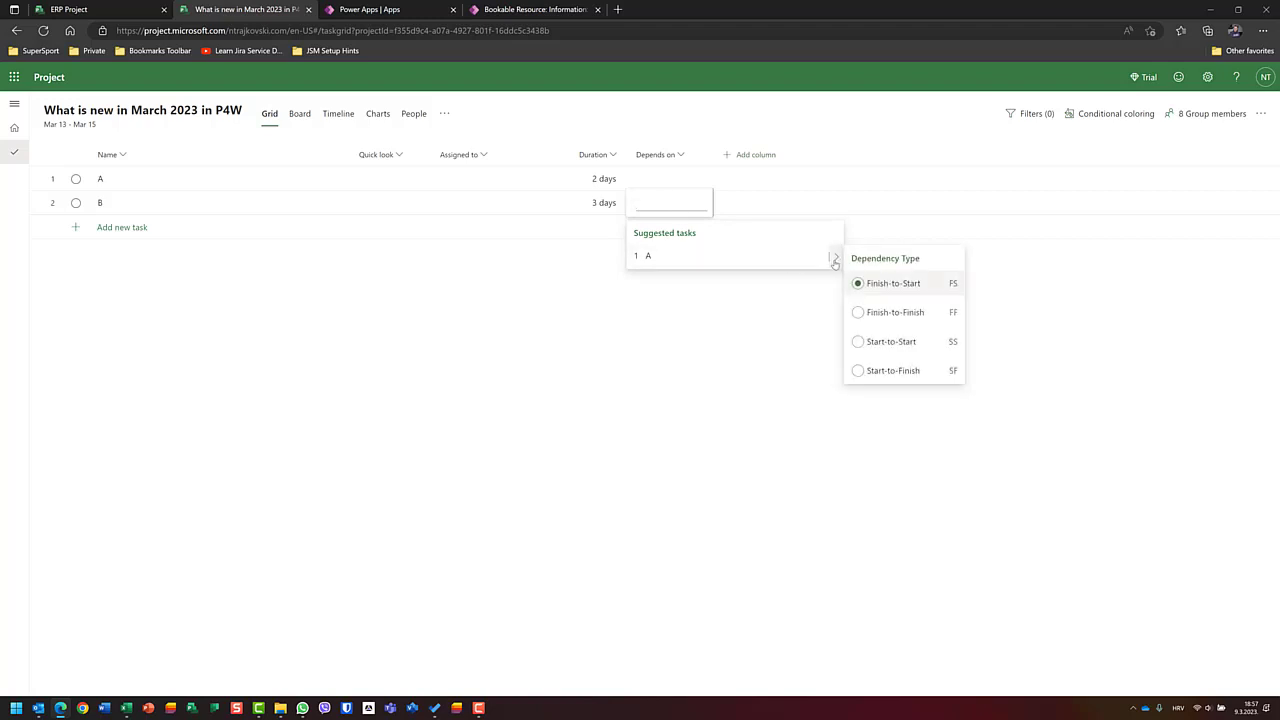
{"action": "left_click", "coordinate": [881, 312]}
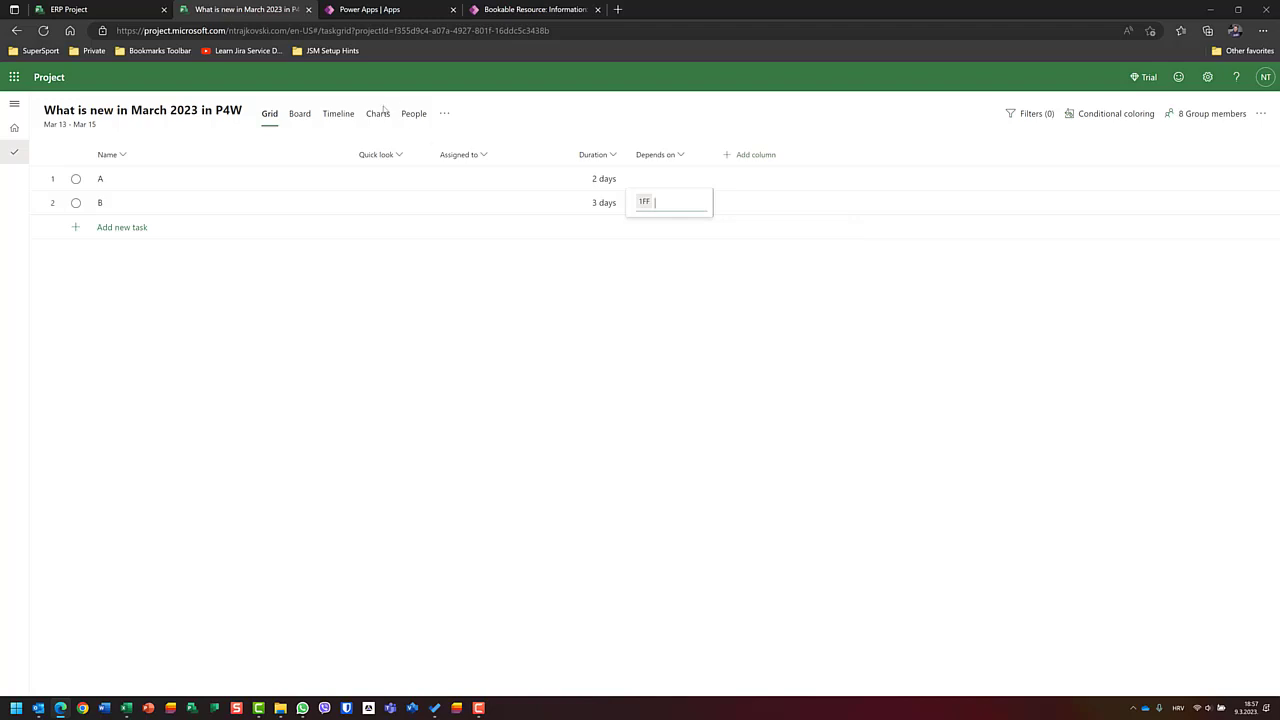
Step: Check the link between tasks A and B on the timeline and remove task B's dependency in the grid
{"action": "left_click", "coordinate": [336, 116]}
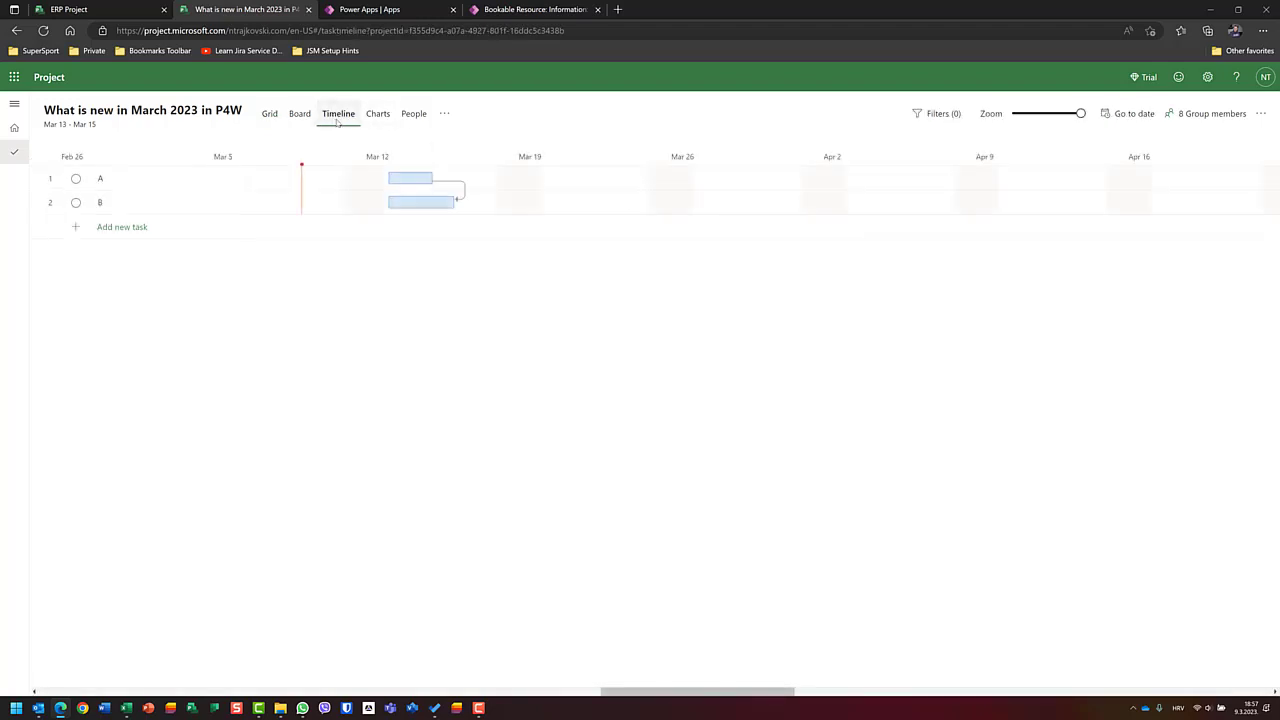
{"action": "left_click", "coordinate": [269, 116]}
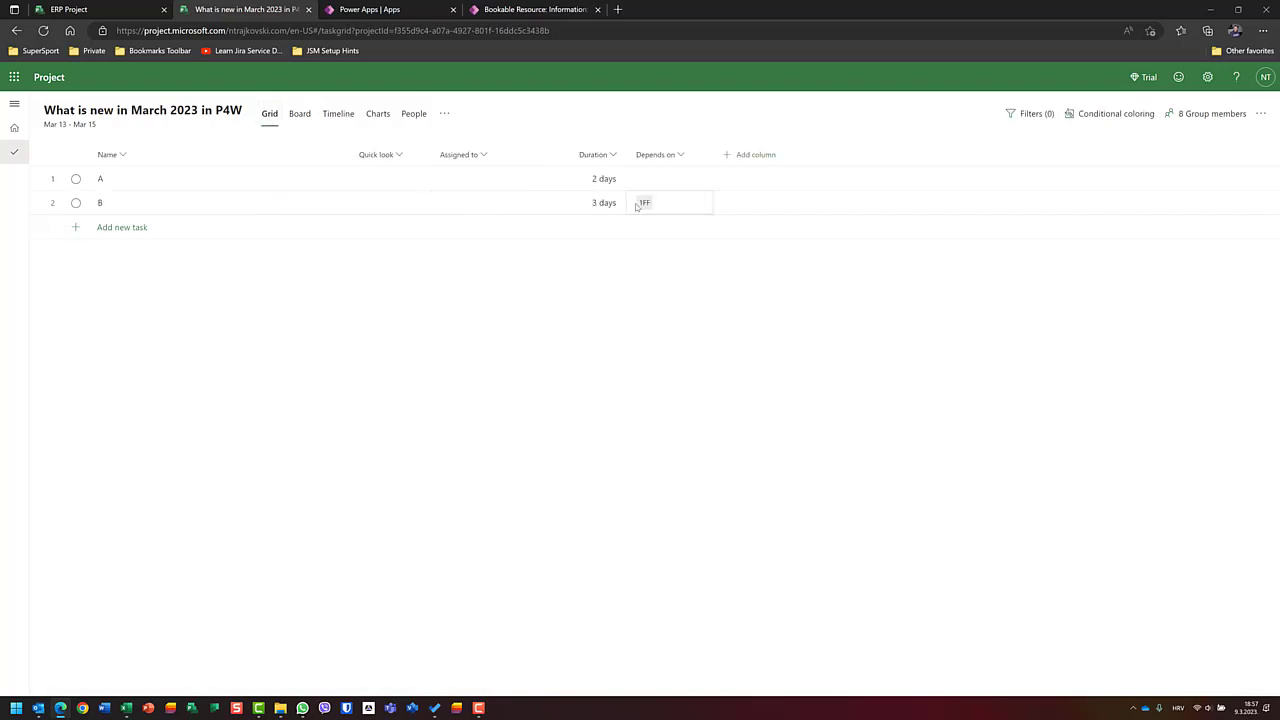
{"action": "left_click", "coordinate": [359, 204]}
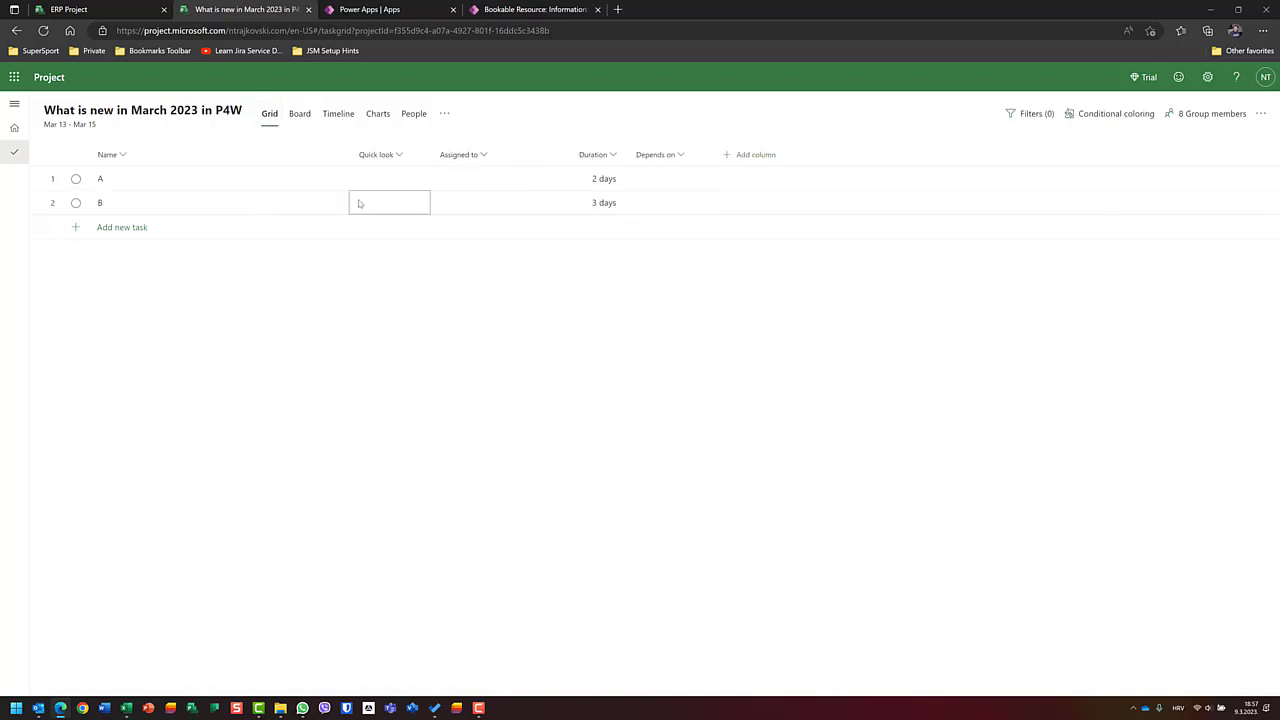
{"action": "left_click", "coordinate": [338, 114]}
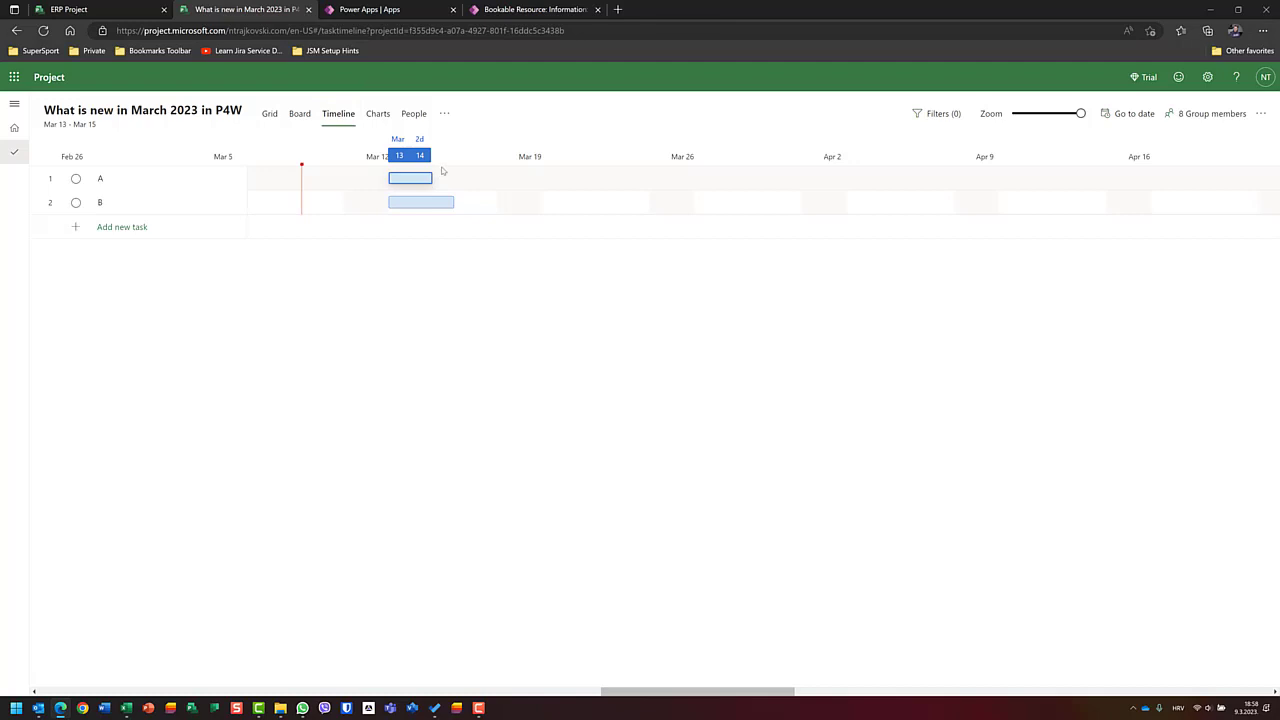
{"action": "left_click", "coordinate": [272, 118]}
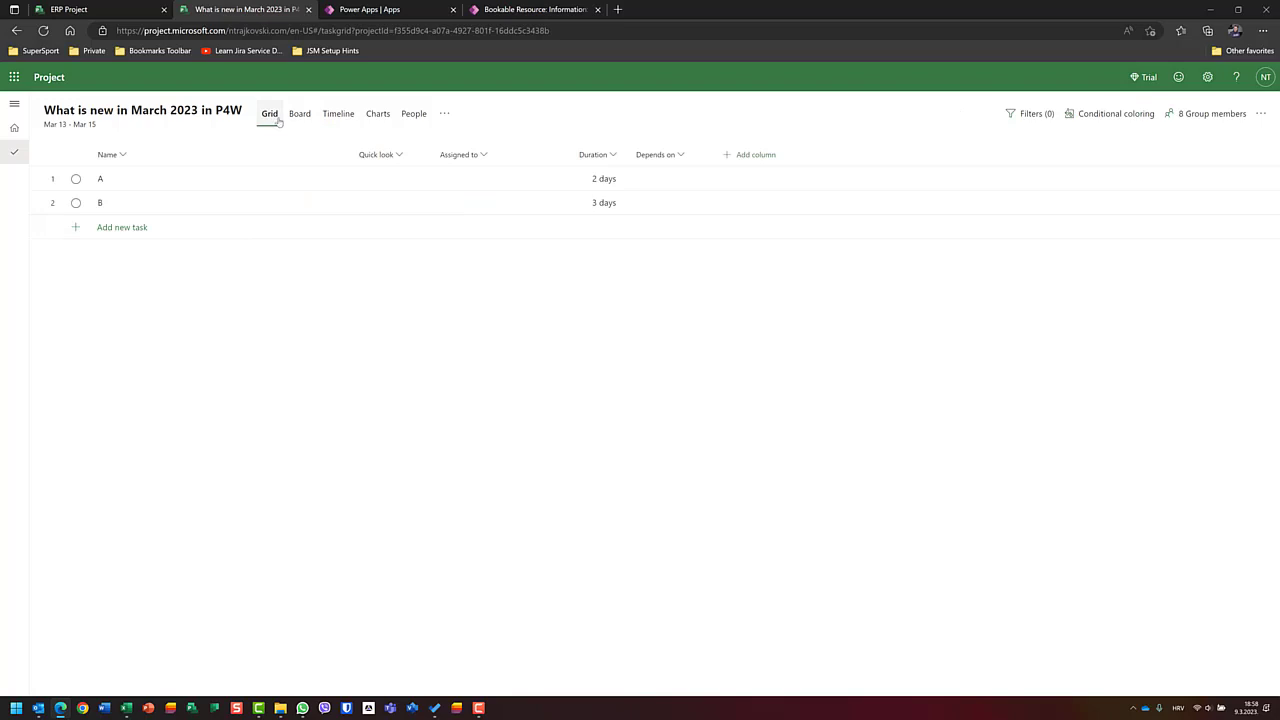
Step: Examine the dependency types available for linking task B to task A, both in the grid and in task B's details
{"action": "left_click", "coordinate": [676, 204]}
{"action": "left_click", "coordinate": [836, 258]}
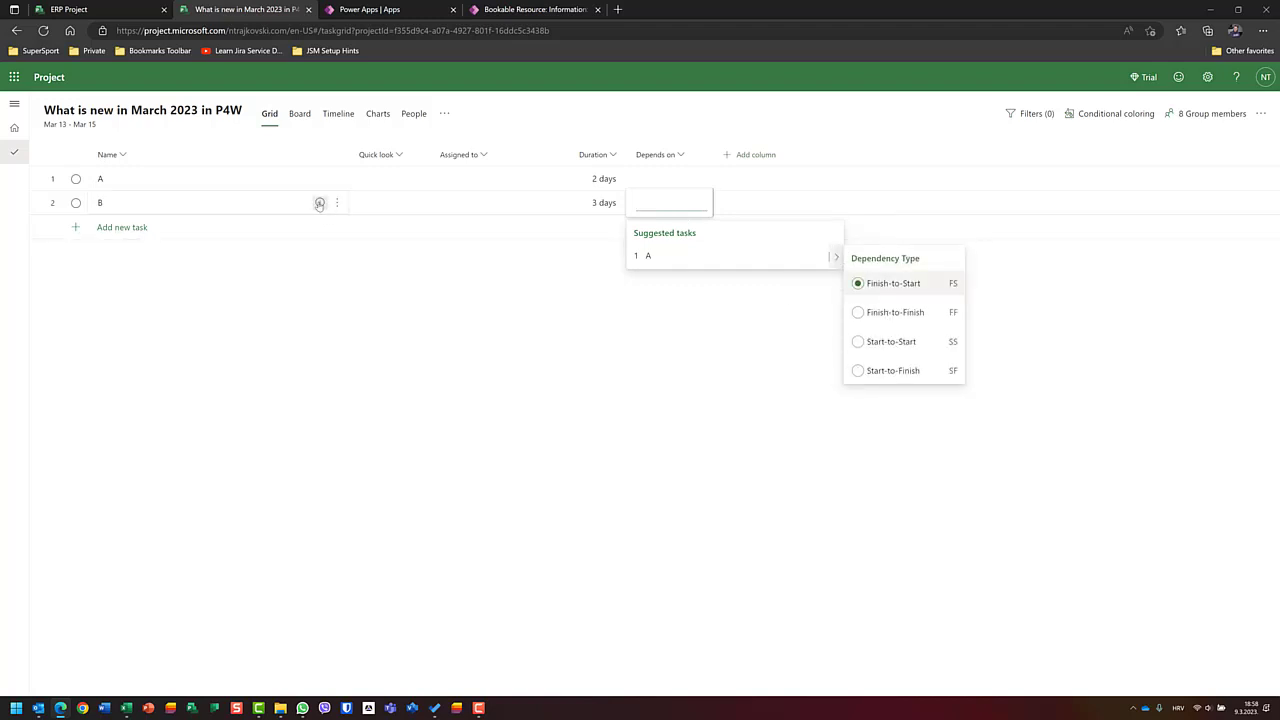
{"action": "left_click", "coordinate": [319, 202]}
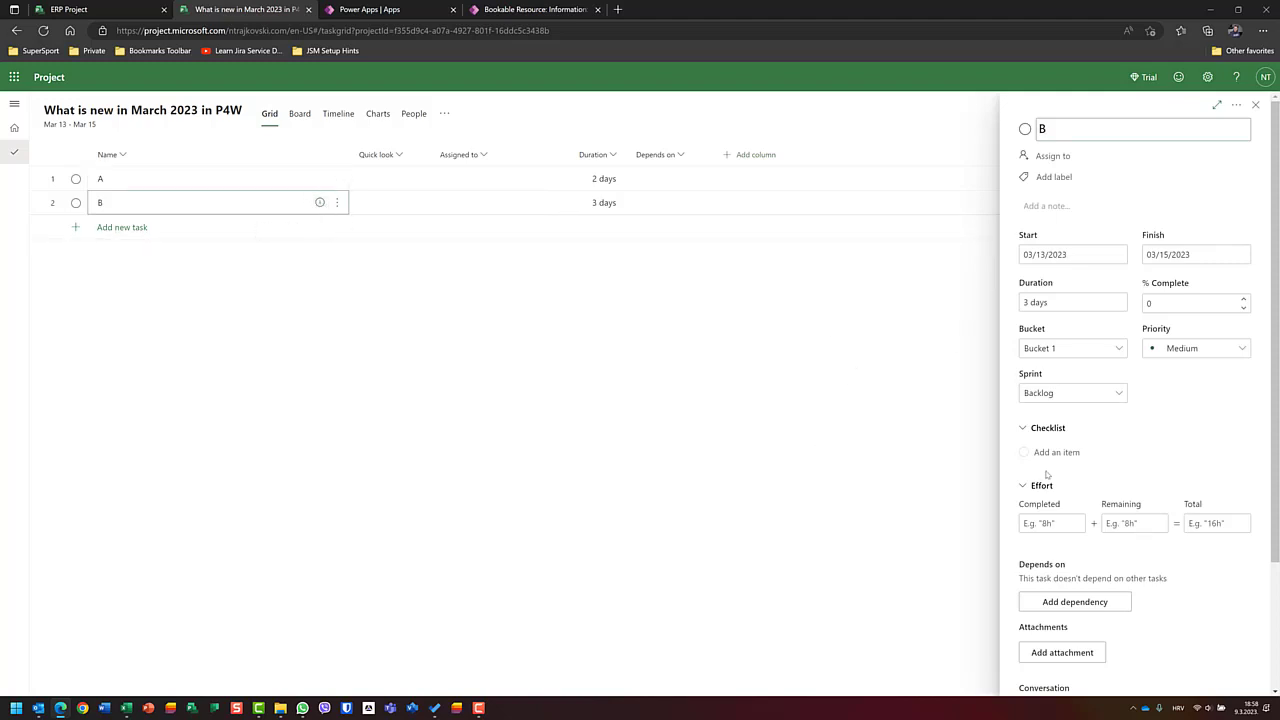
{"action": "left_click", "coordinate": [1076, 602]}
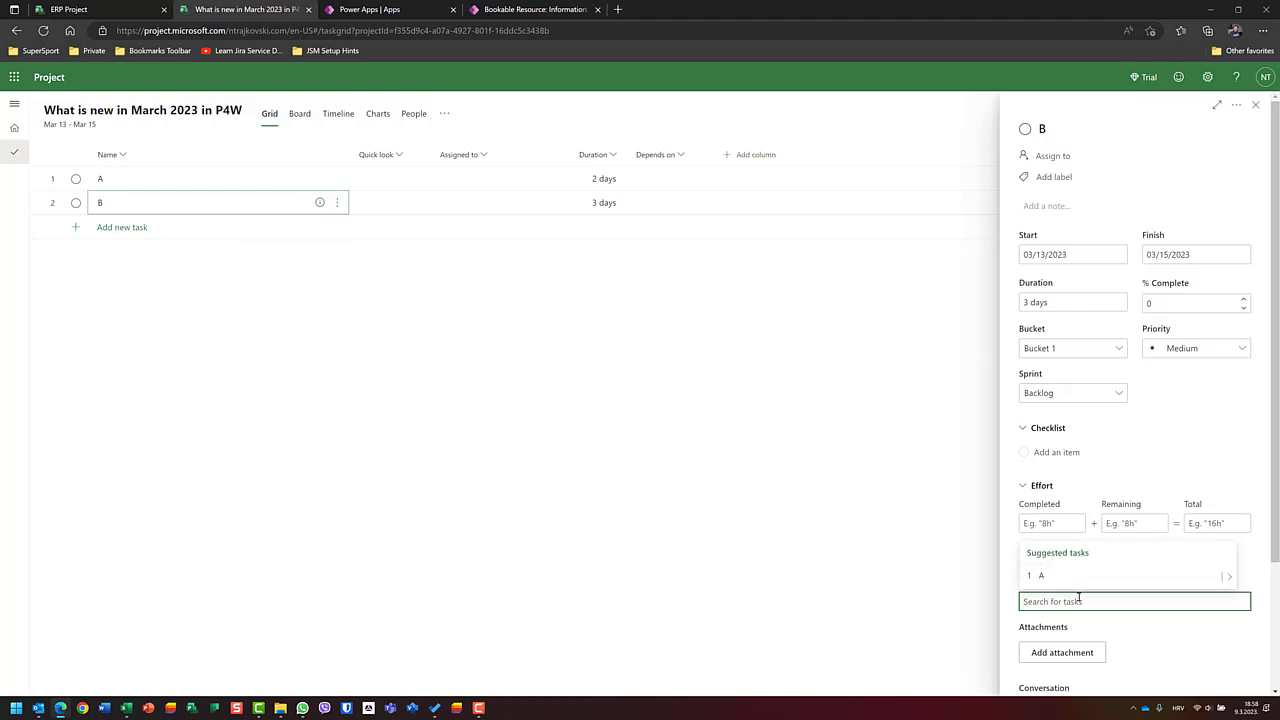
{"action": "left_click", "coordinate": [1229, 577]}
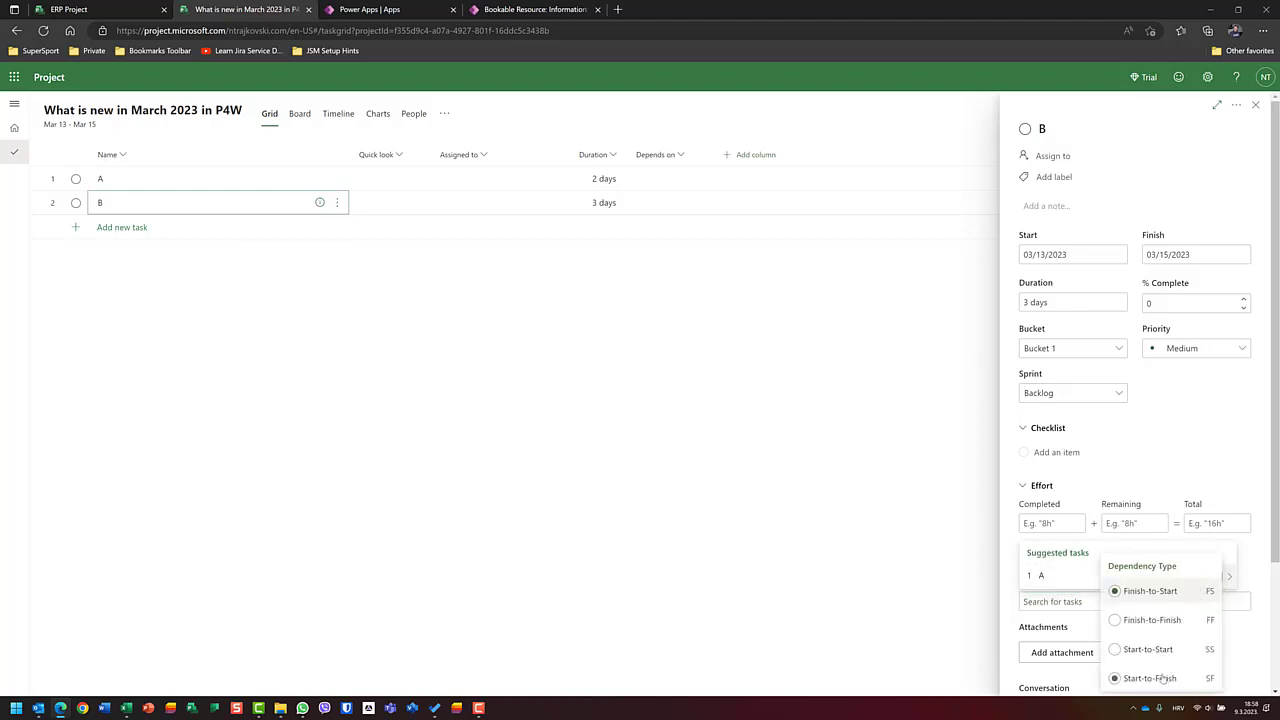
{"action": "key", "text": "Escape"}
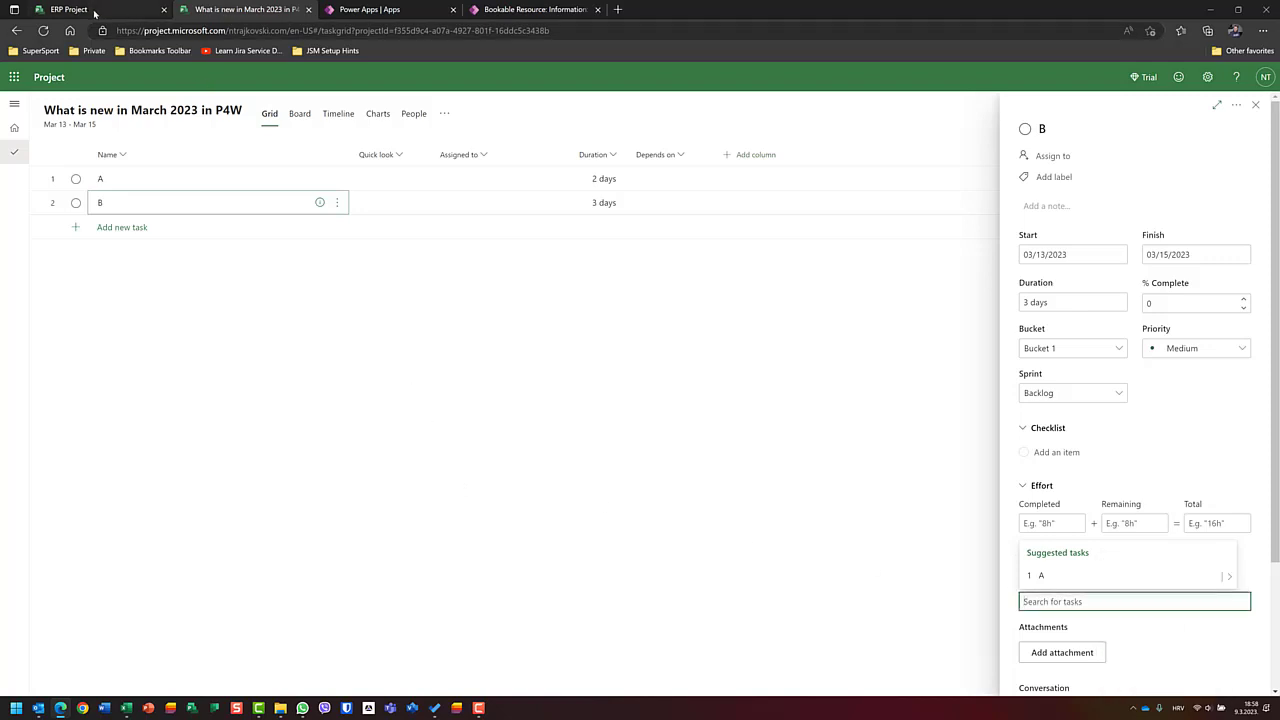
Step: Switch to the ERP Project's Assignments view and examine the daily effort per resource through the week starting 3/20/2023
{"action": "left_click", "coordinate": [95, 10]}
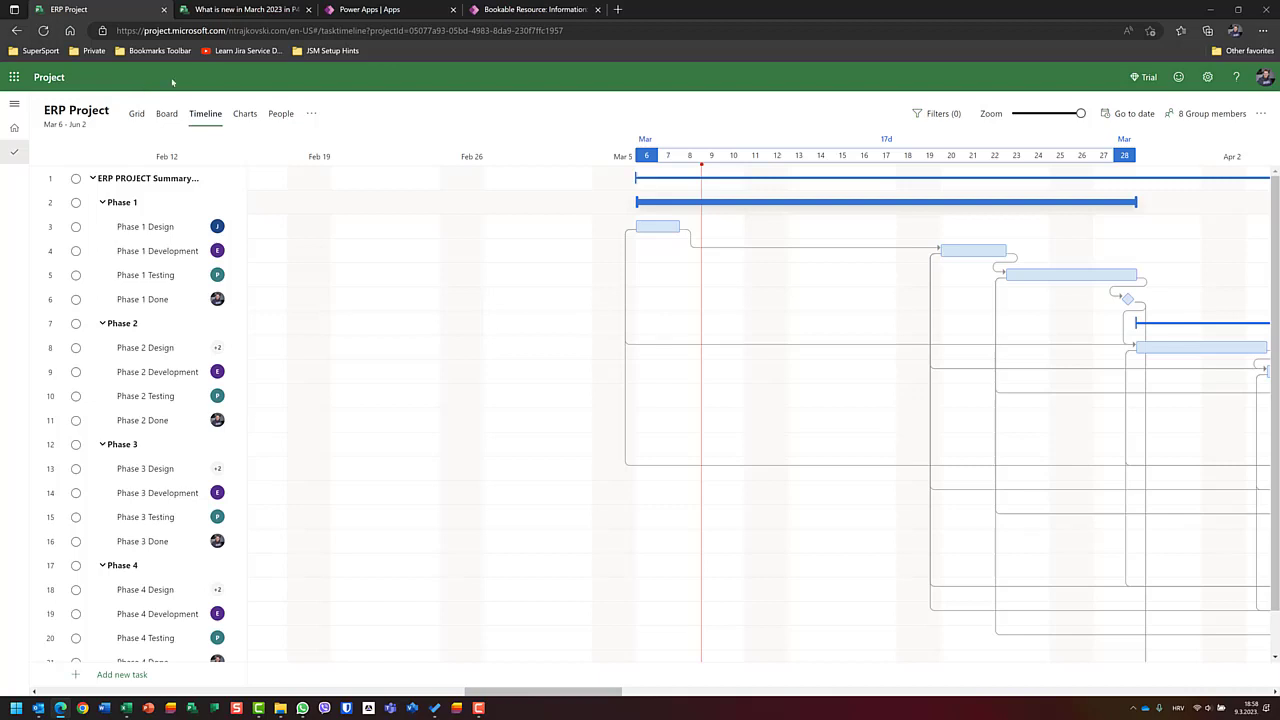
{"action": "left_click", "coordinate": [308, 115]}
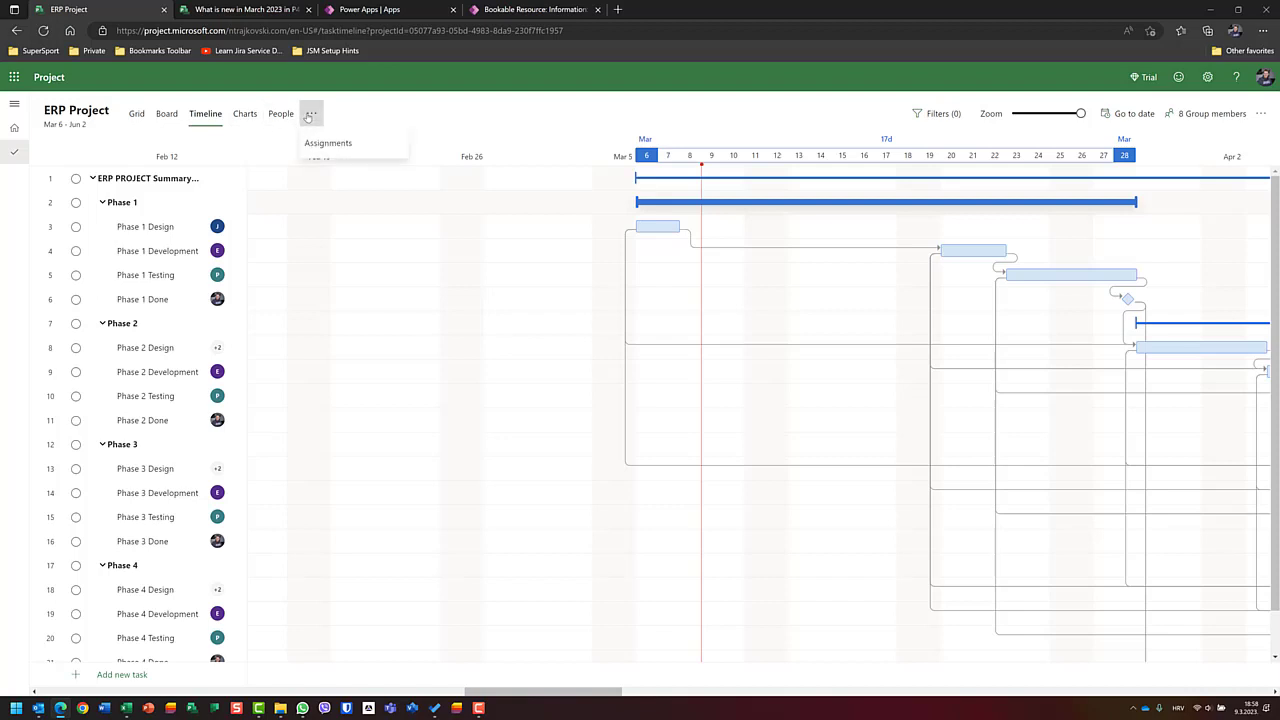
{"action": "left_click", "coordinate": [314, 144]}
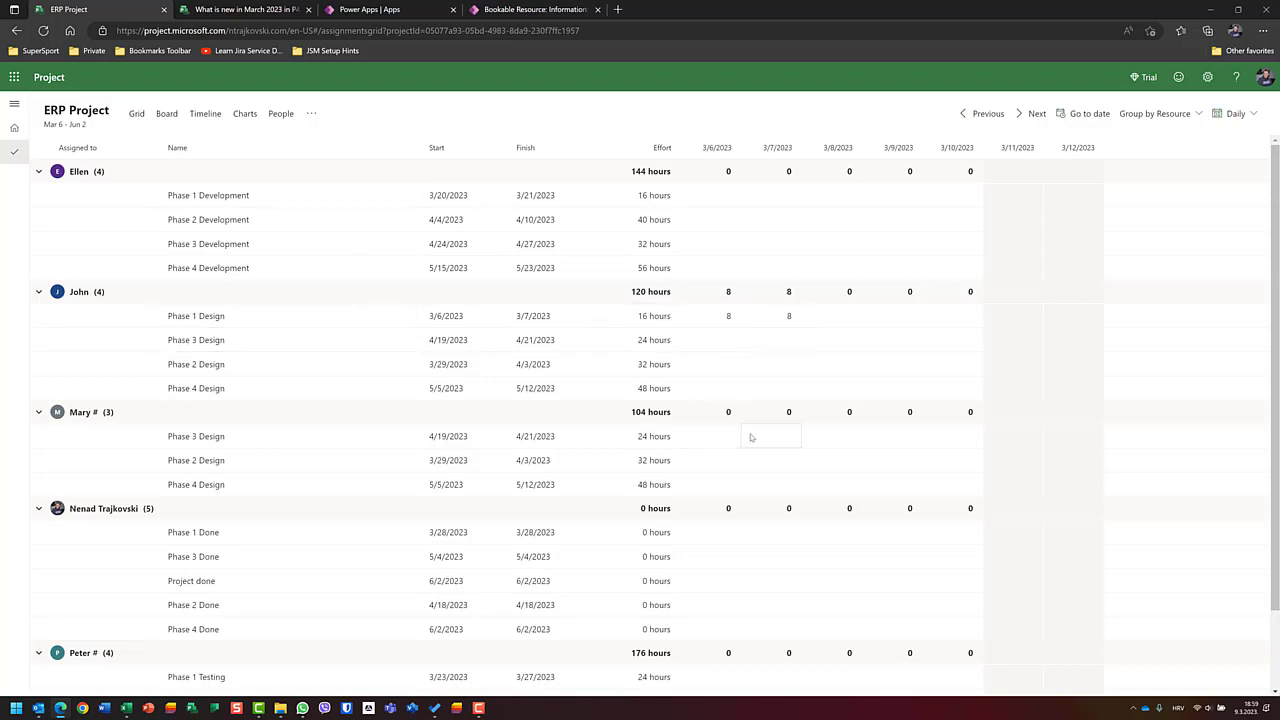
{"action": "scroll", "coordinate": [766, 434], "scroll_direction": "down", "scroll_amount": 1}
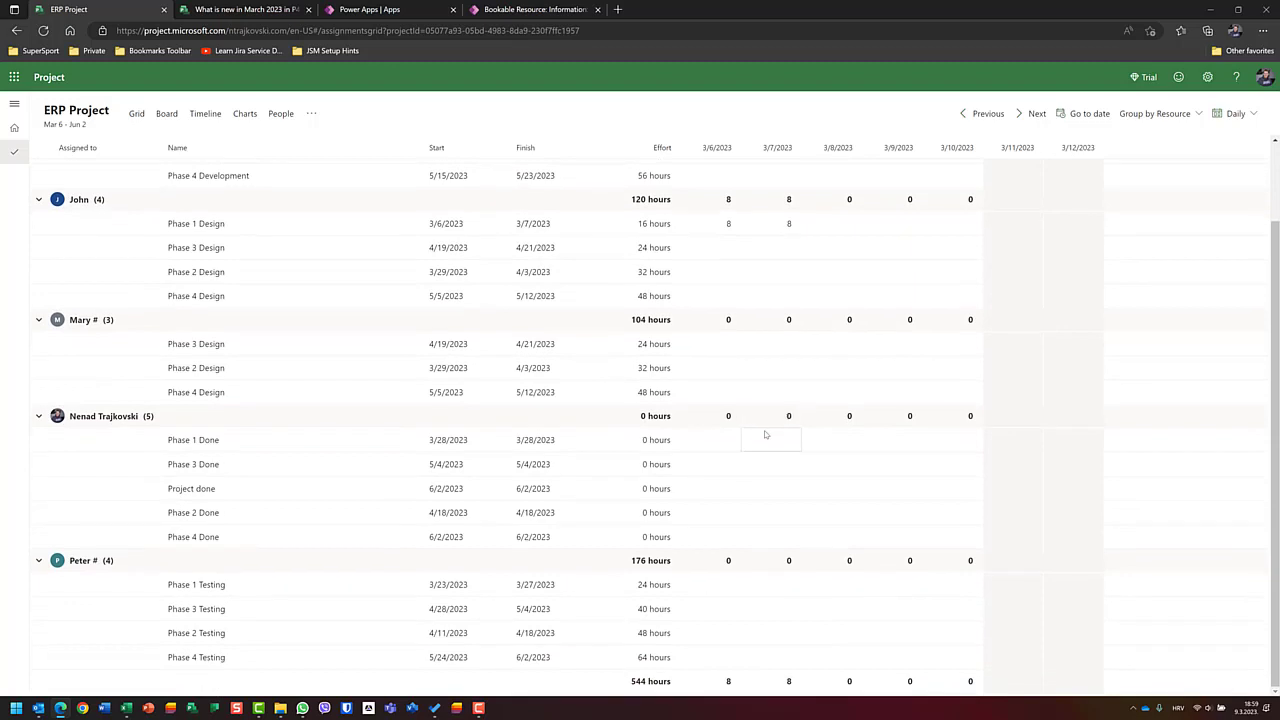
{"action": "scroll", "coordinate": [760, 590], "scroll_direction": "up", "scroll_amount": 1}
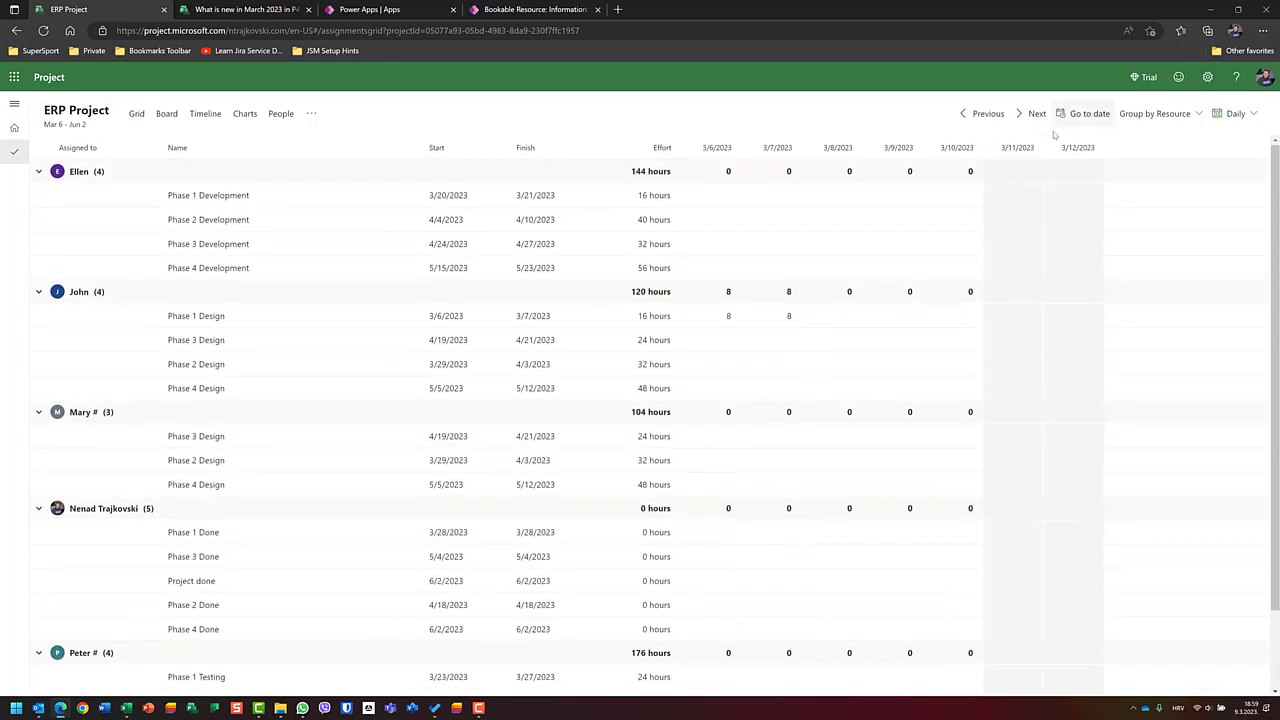
{"action": "left_click", "coordinate": [1024, 117]}
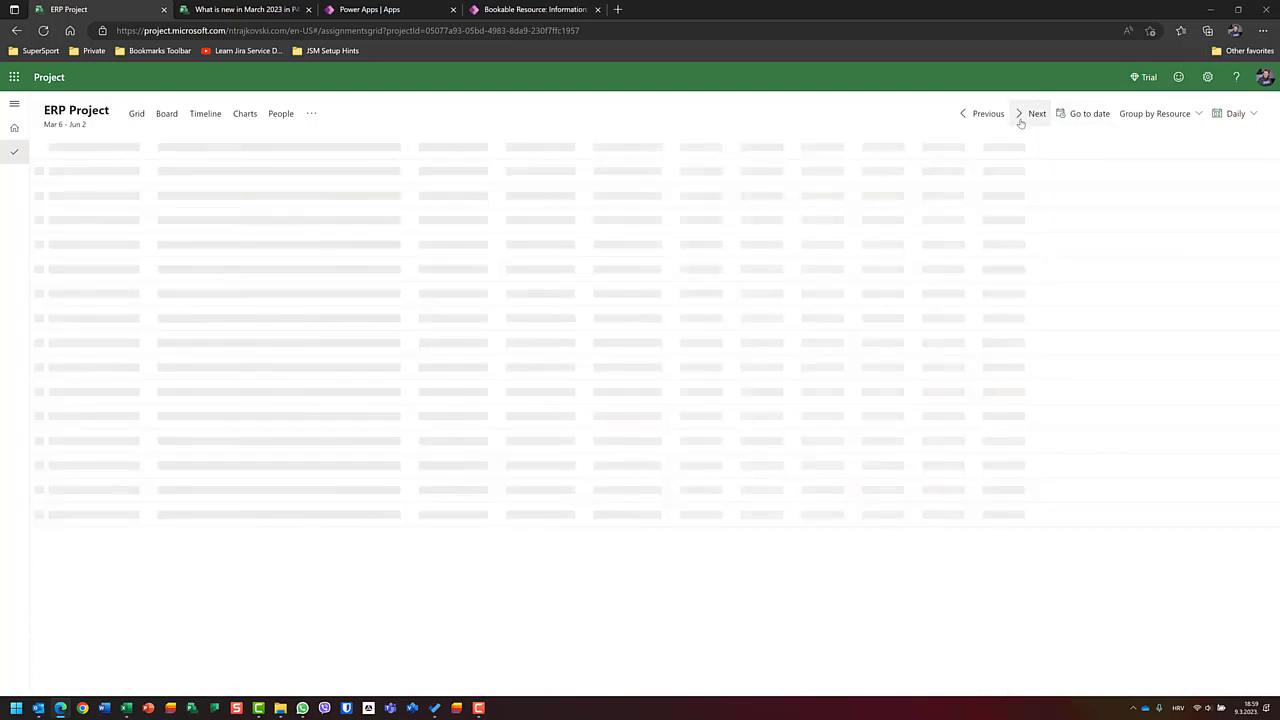
{"action": "scroll", "coordinate": [872, 300], "scroll_direction": "down", "scroll_amount": 1}
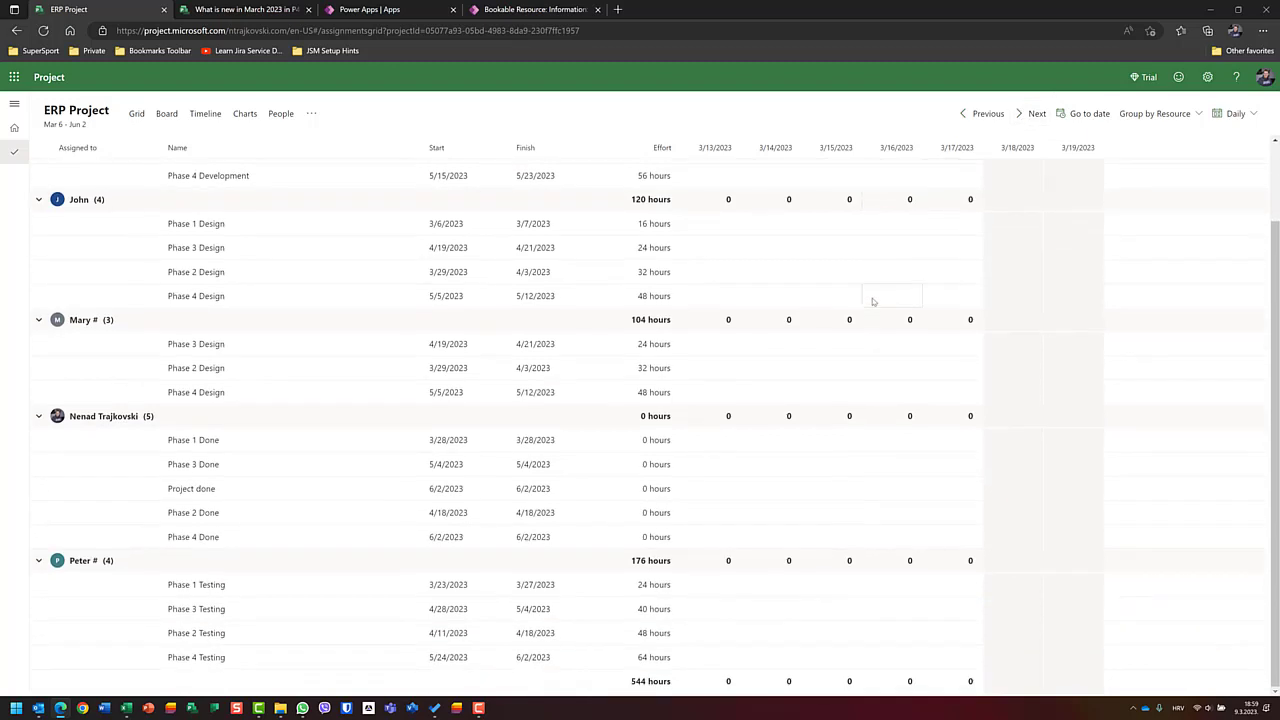
{"action": "scroll", "coordinate": [874, 302], "scroll_direction": "up", "scroll_amount": 1}
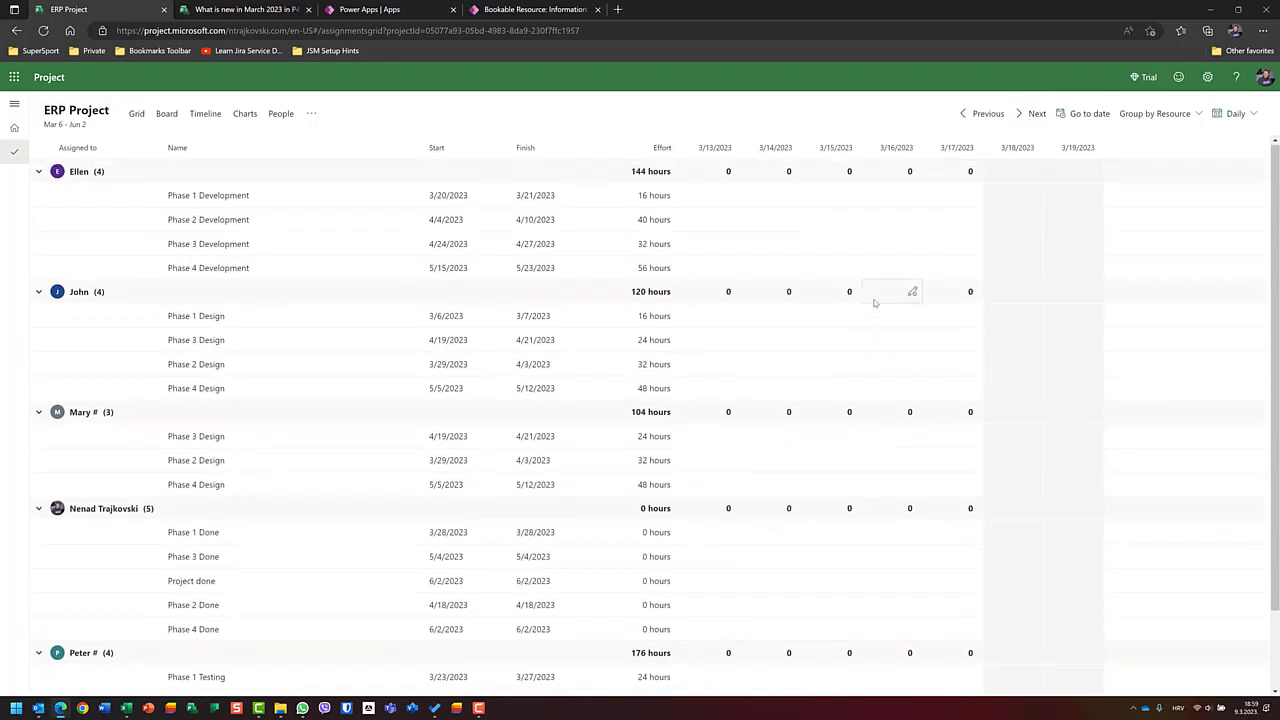
{"action": "left_click", "coordinate": [1024, 117]}
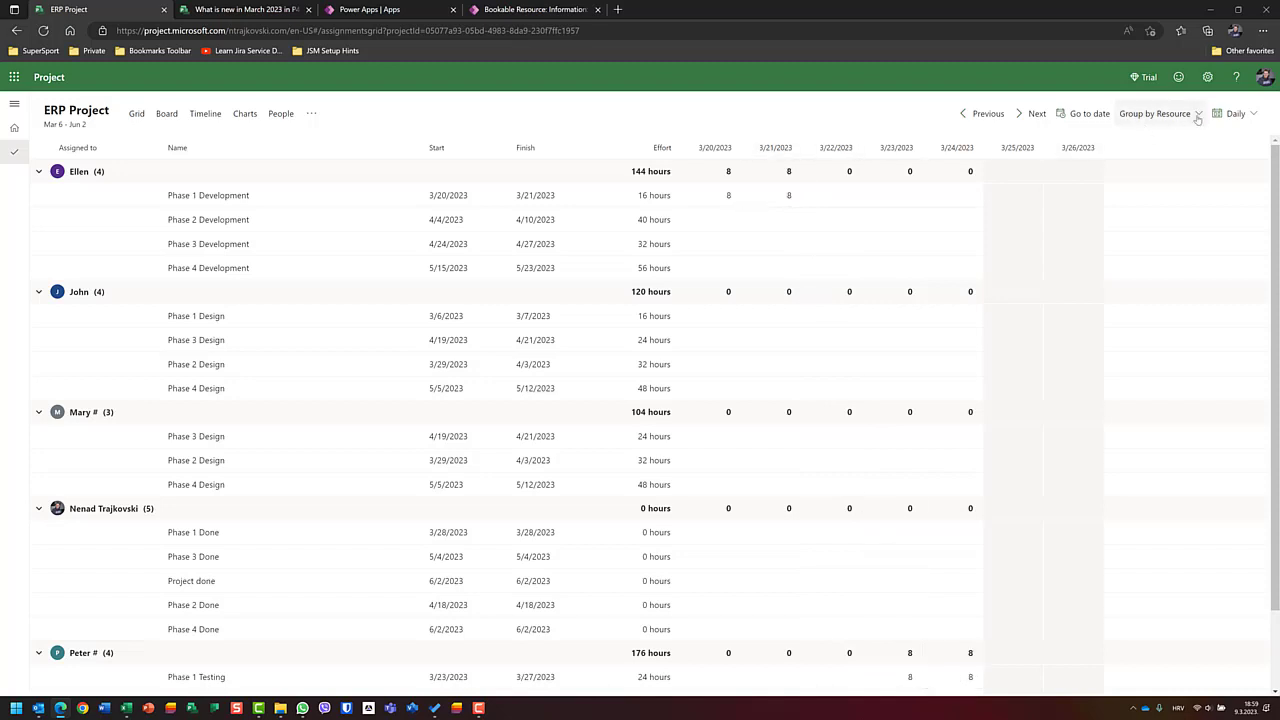
Step: Show the ERP Project's assignment effort by week and group the assignments by task
{"action": "left_click", "coordinate": [1227, 117]}
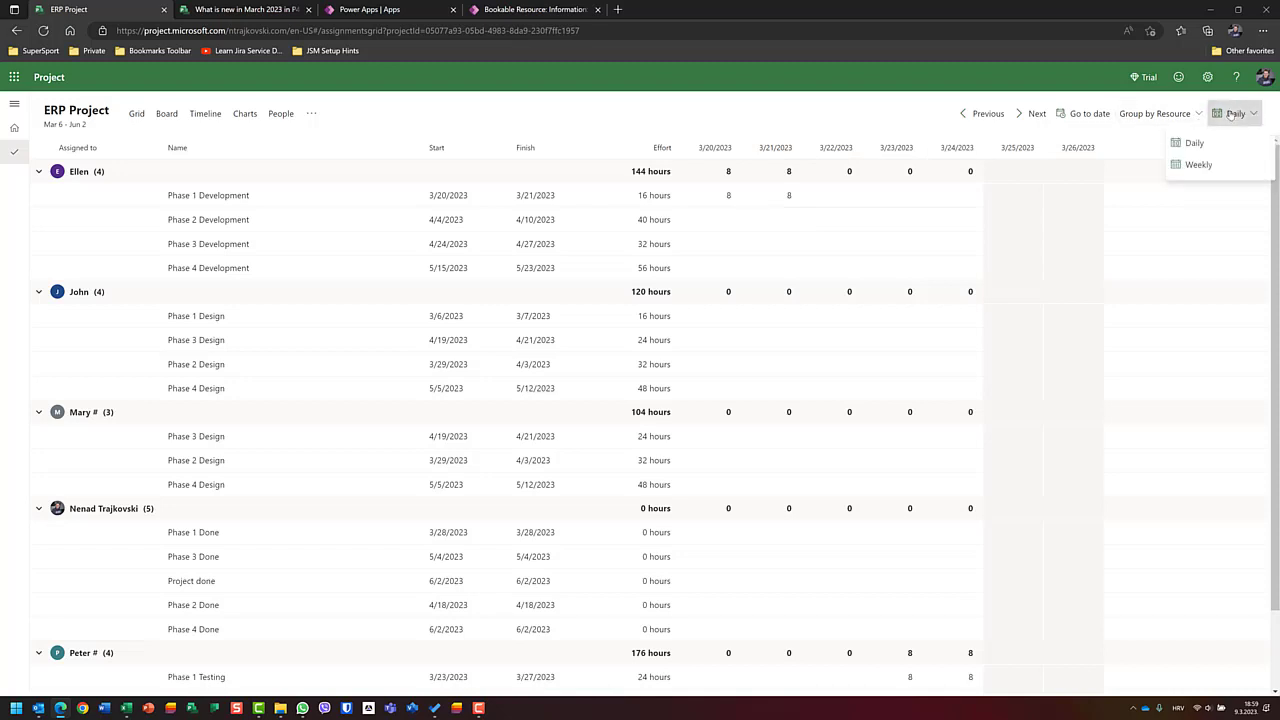
{"action": "left_click", "coordinate": [1195, 166]}
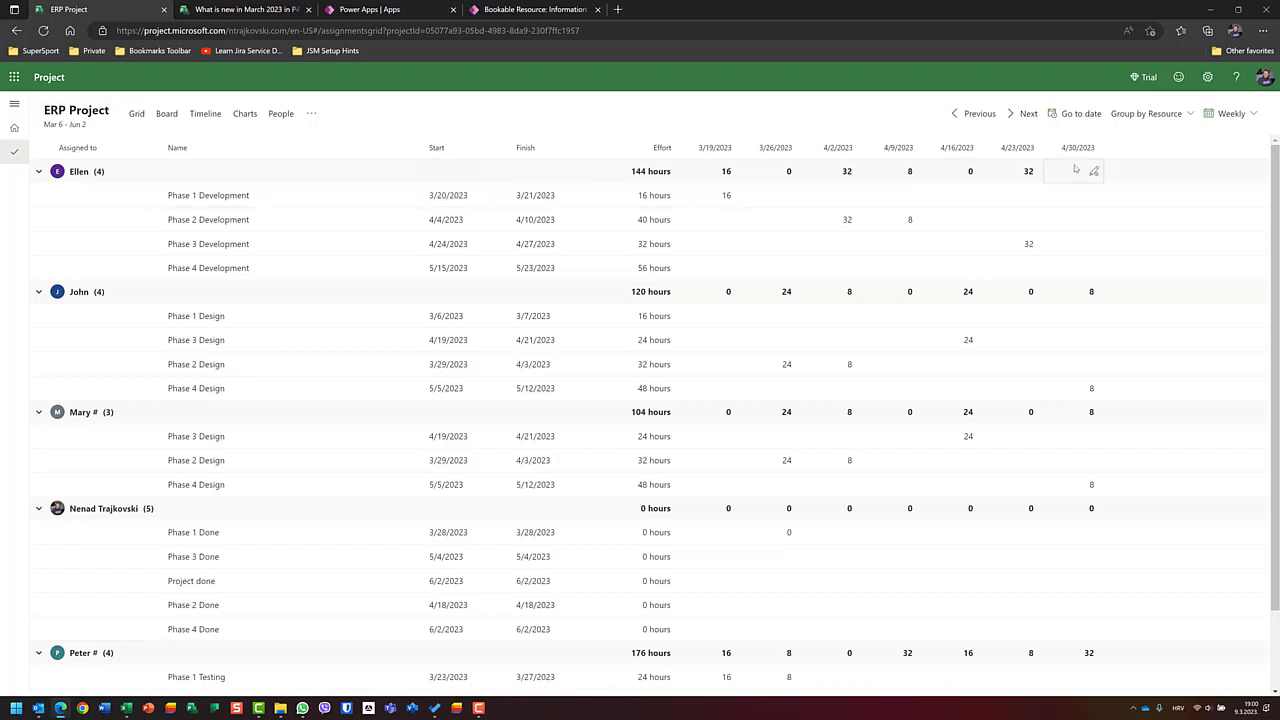
{"action": "left_click", "coordinate": [1150, 114]}
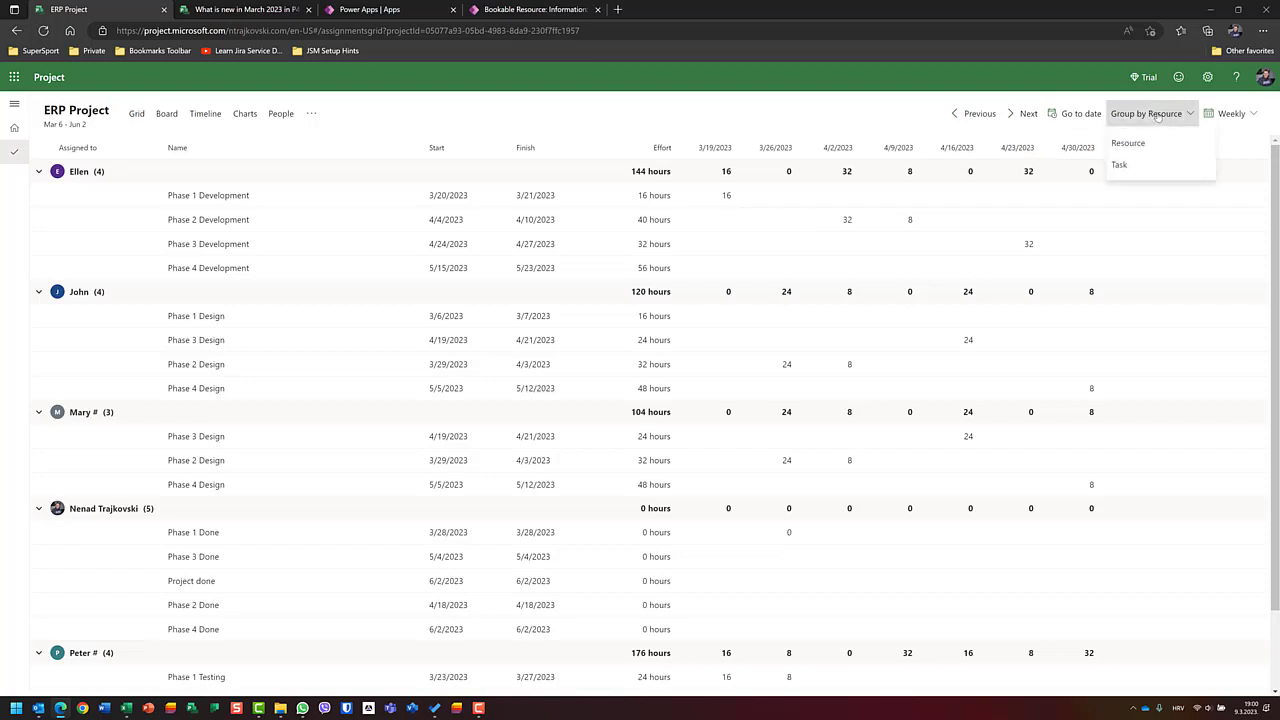
{"action": "left_click", "coordinate": [1119, 165]}
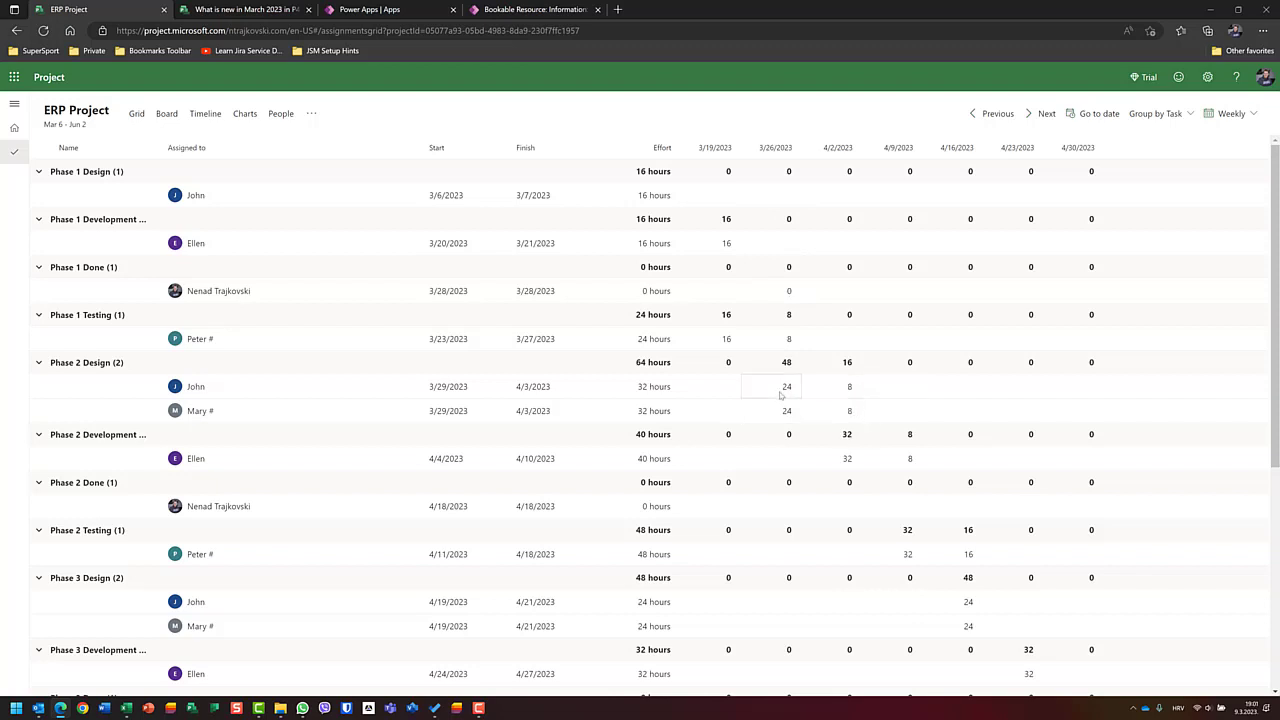
Step: Show the assignment effort by day and go back to the week containing 3/6/2023
{"action": "left_click", "coordinate": [1155, 120]}
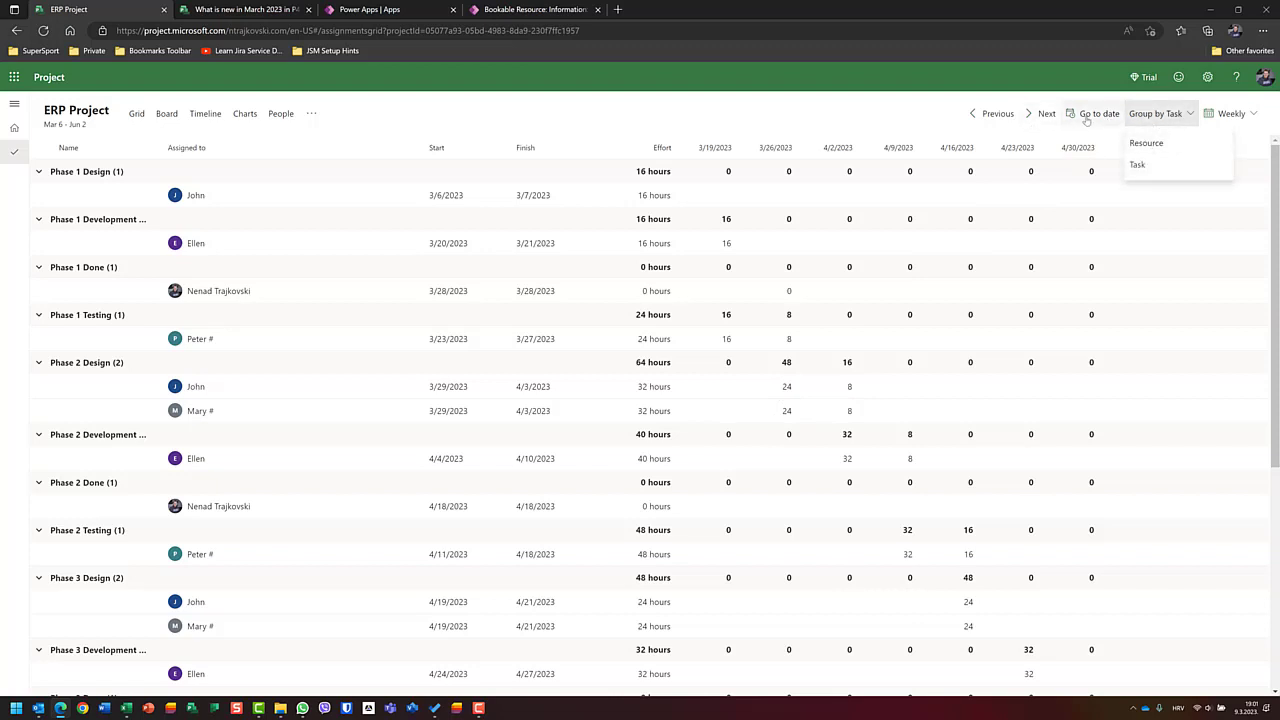
{"action": "left_click", "coordinate": [1230, 113]}
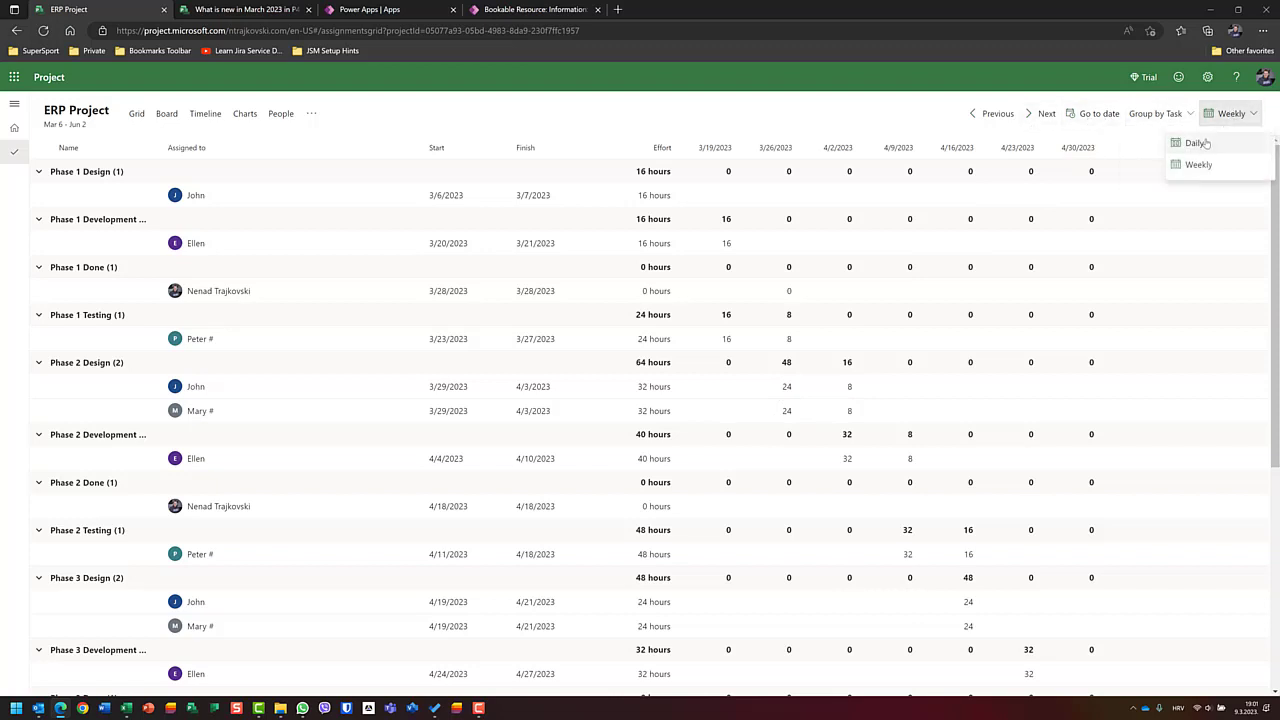
{"action": "left_click", "coordinate": [1207, 142]}
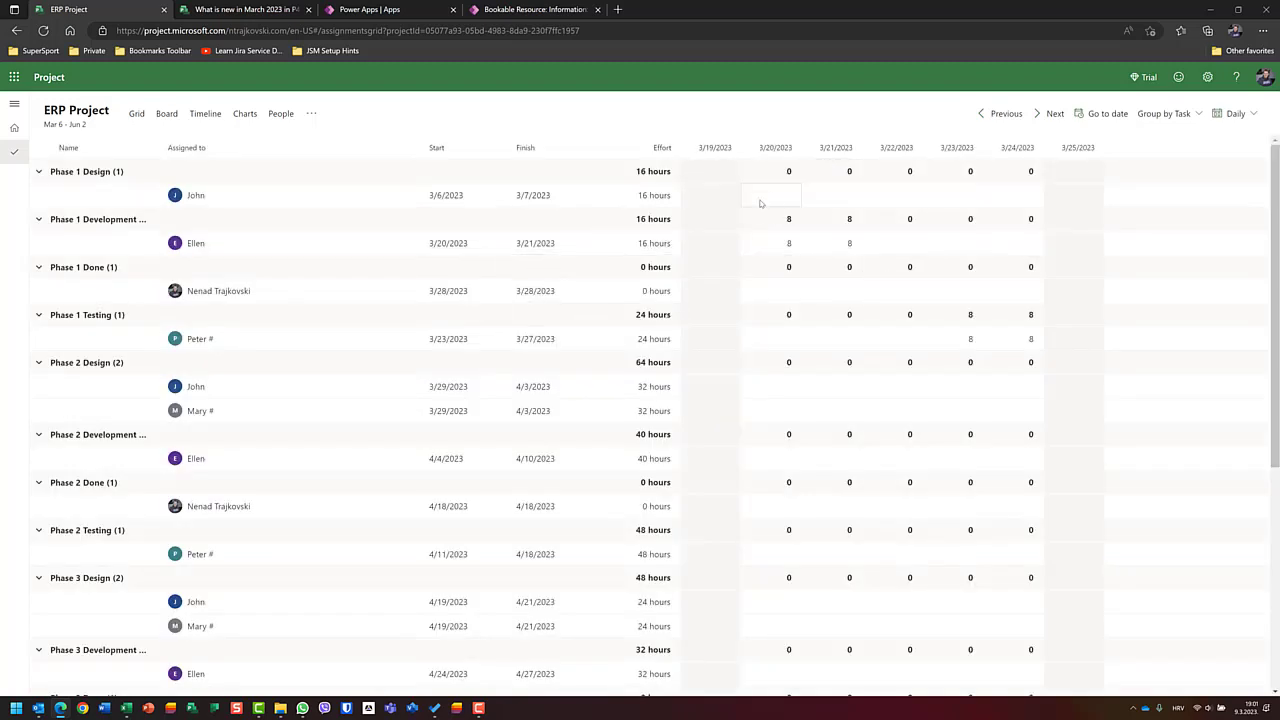
{"action": "left_click", "coordinate": [979, 113]}
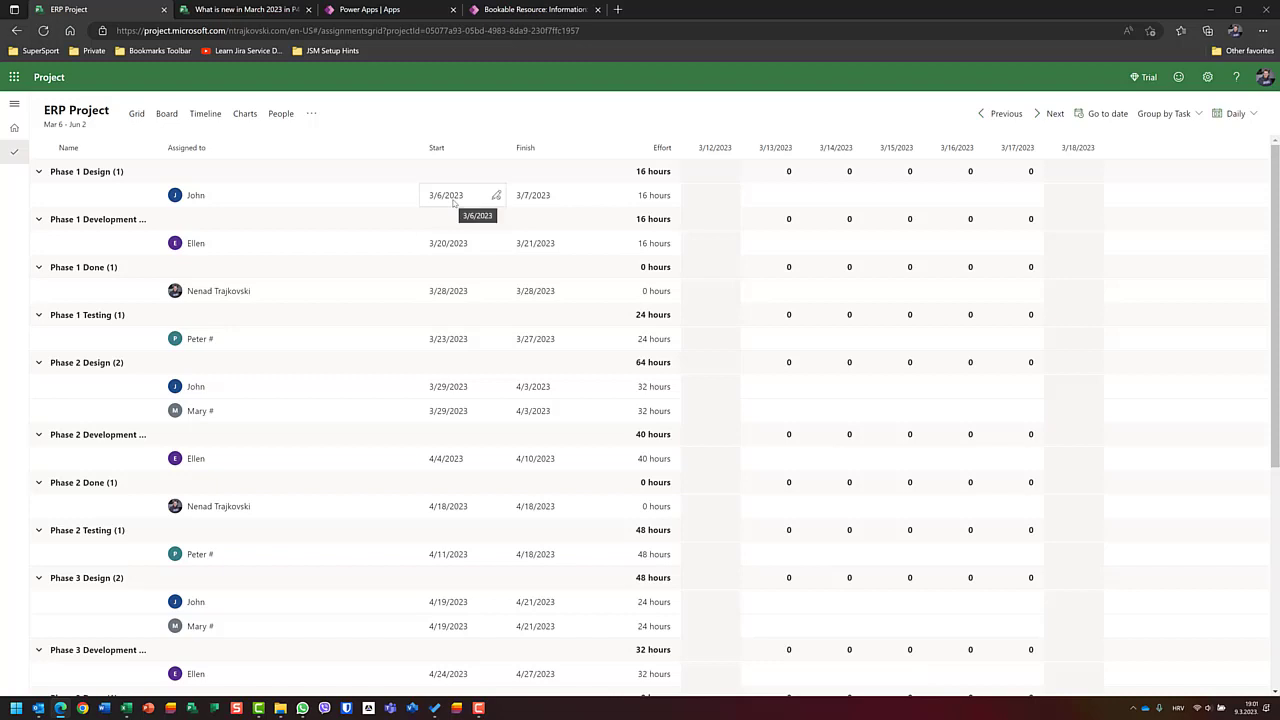
{"action": "left_click", "coordinate": [983, 115]}
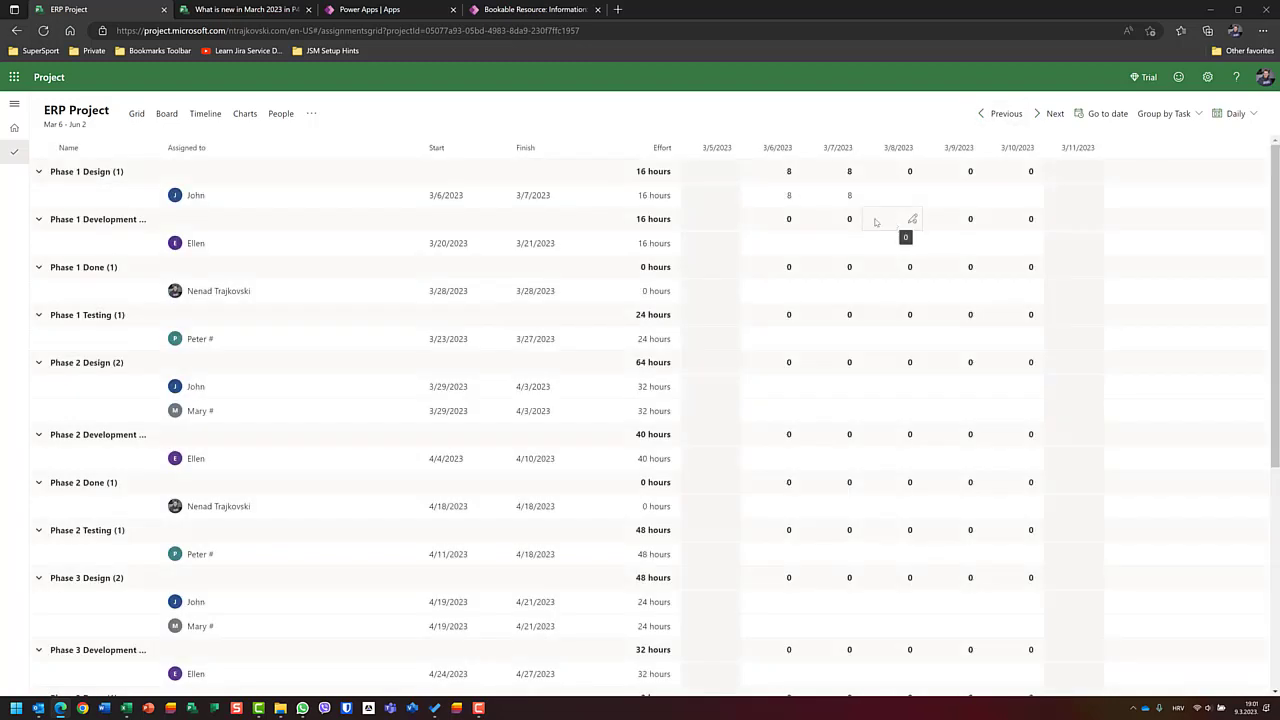
Step: Set the Phase 1 Design assignment's effort to 4 hours on both 3/6/2023 and 3/7/2023
{"action": "left_click", "coordinate": [790, 196]}
{"action": "type", "text": "4"}
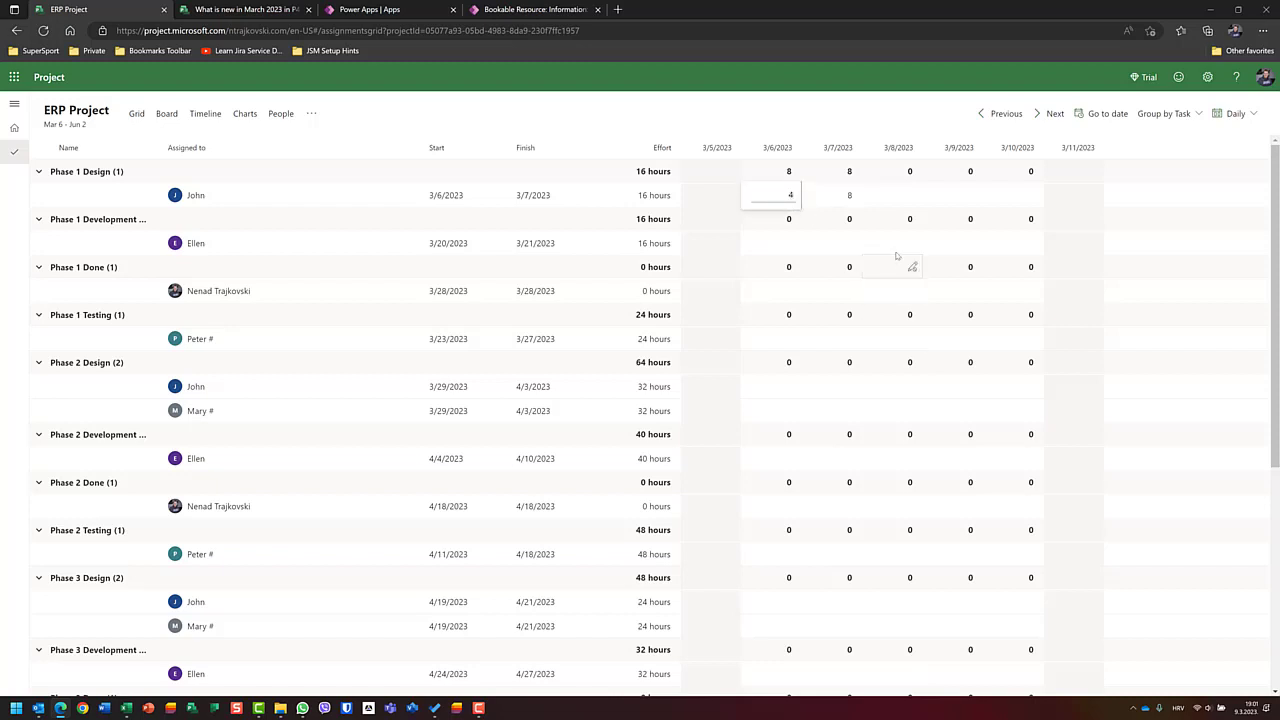
{"action": "left_click", "coordinate": [851, 199]}
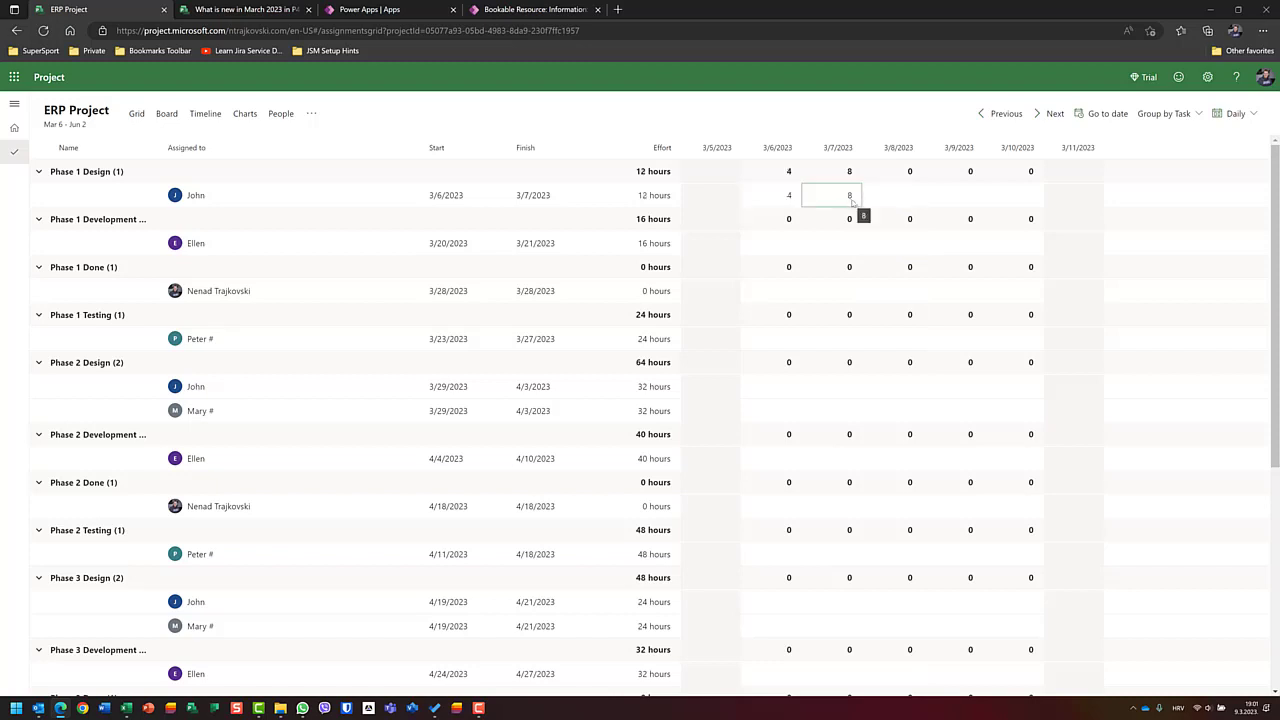
{"action": "double_click", "coordinate": [851, 199]}
{"action": "type", "text": "4"}
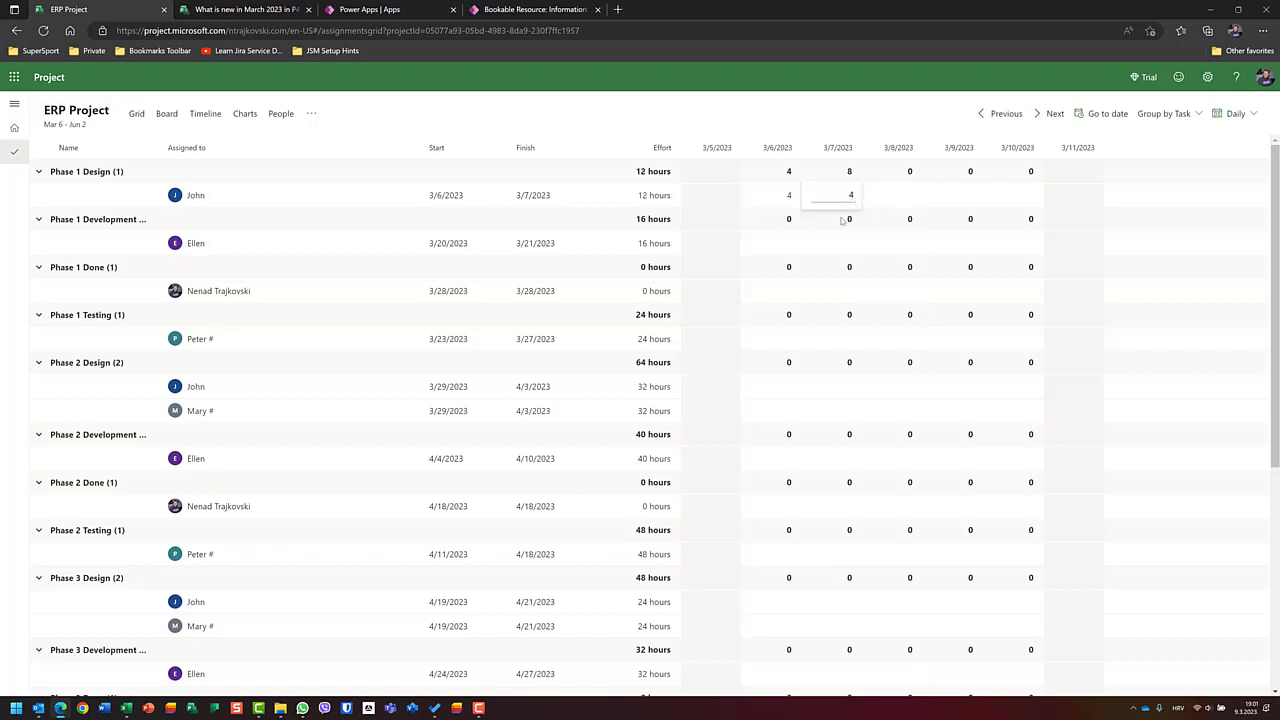
{"action": "left_click", "coordinate": [786, 245]}
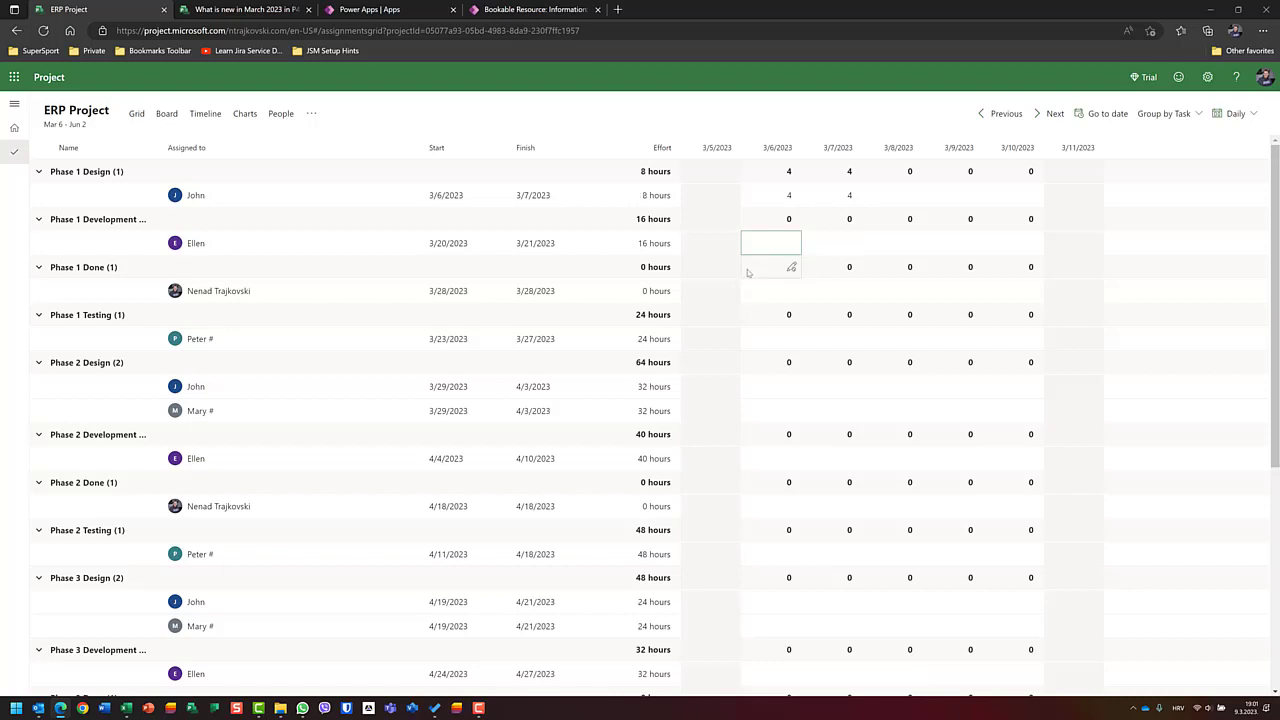
Step: Check Phase 1 Design's duration, dates and effort in the task grid and reload the Assignments view
{"action": "left_click", "coordinate": [143, 119]}
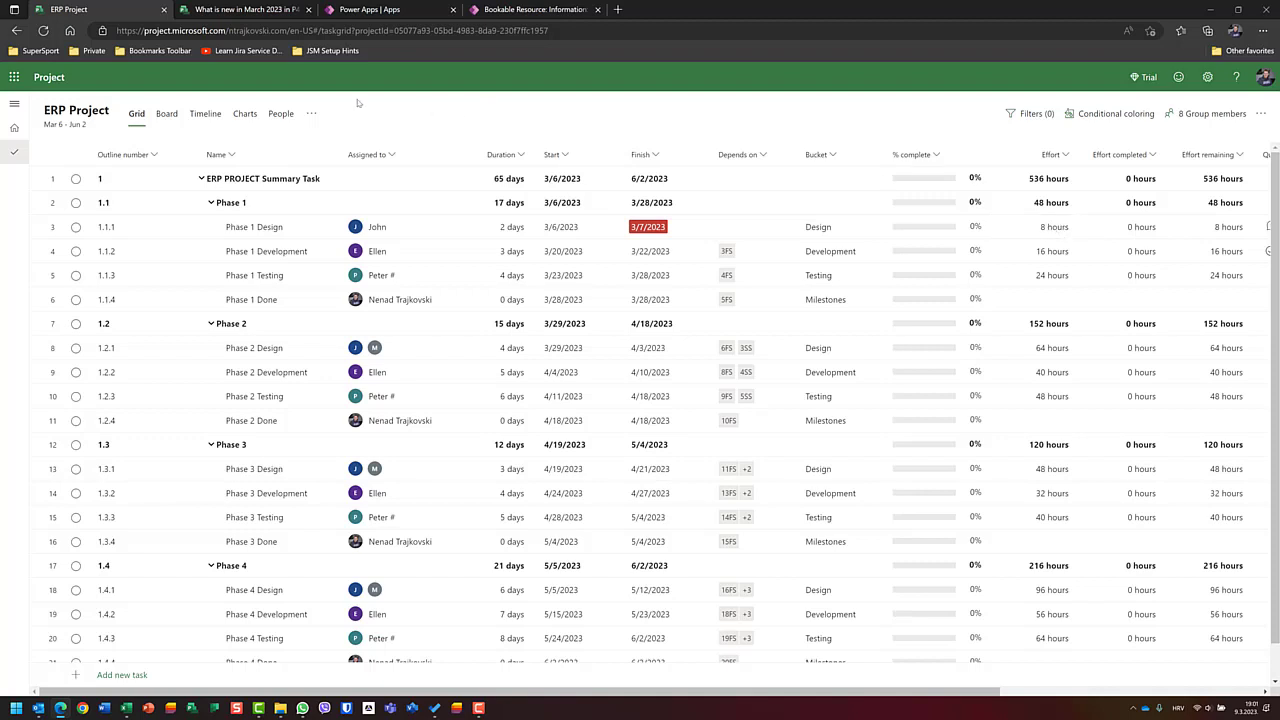
{"action": "left_click", "coordinate": [311, 113]}
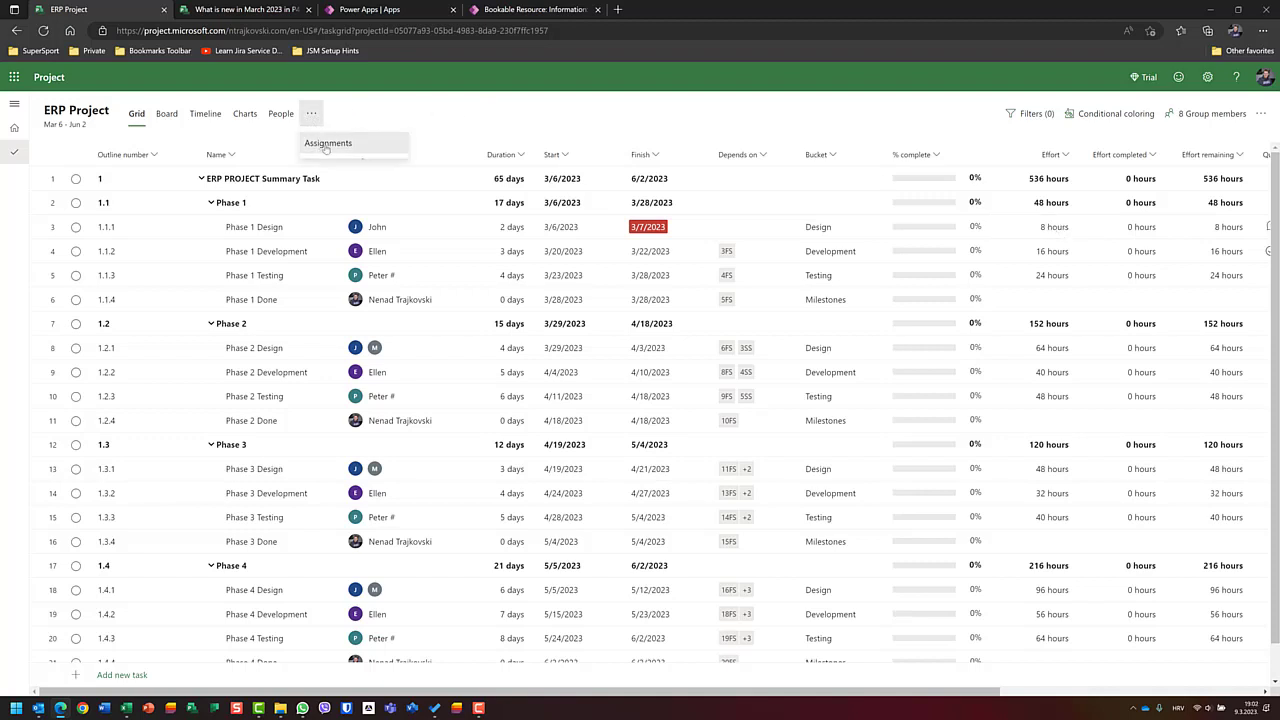
{"action": "left_click", "coordinate": [326, 143]}
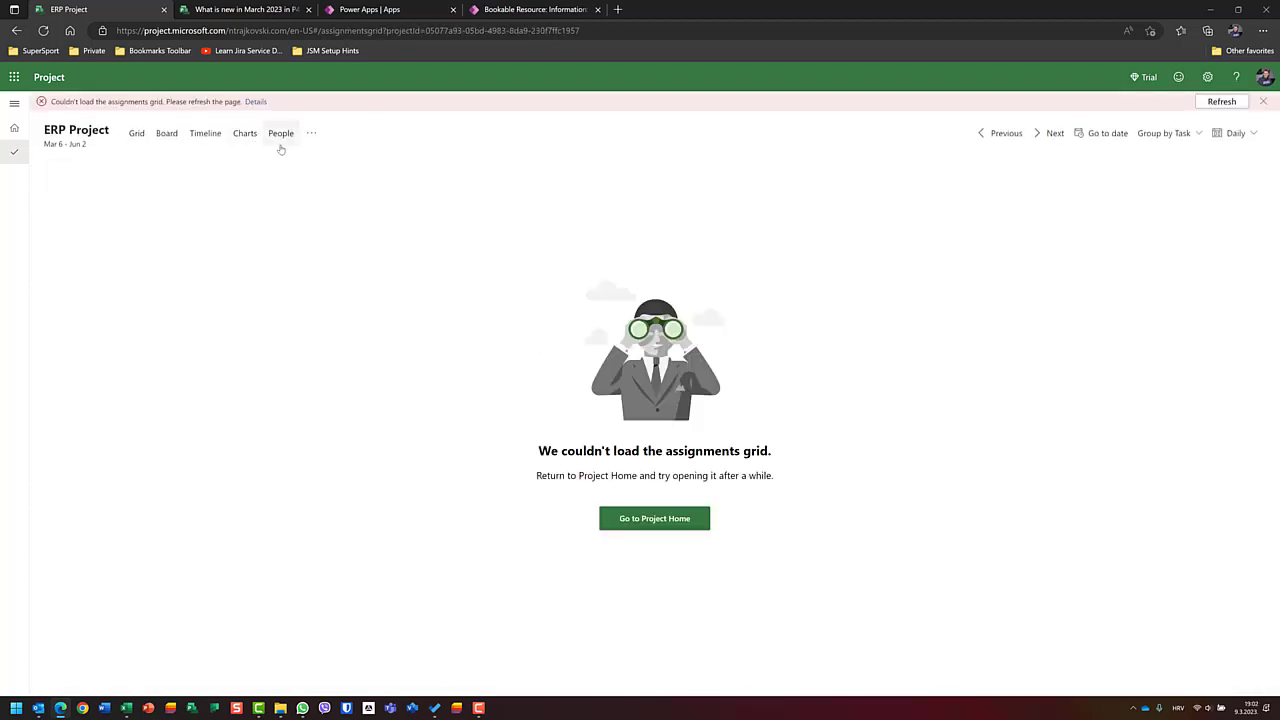
{"action": "left_click", "coordinate": [313, 135]}
{"action": "left_click", "coordinate": [325, 160]}
{"action": "left_click", "coordinate": [459, 30]}
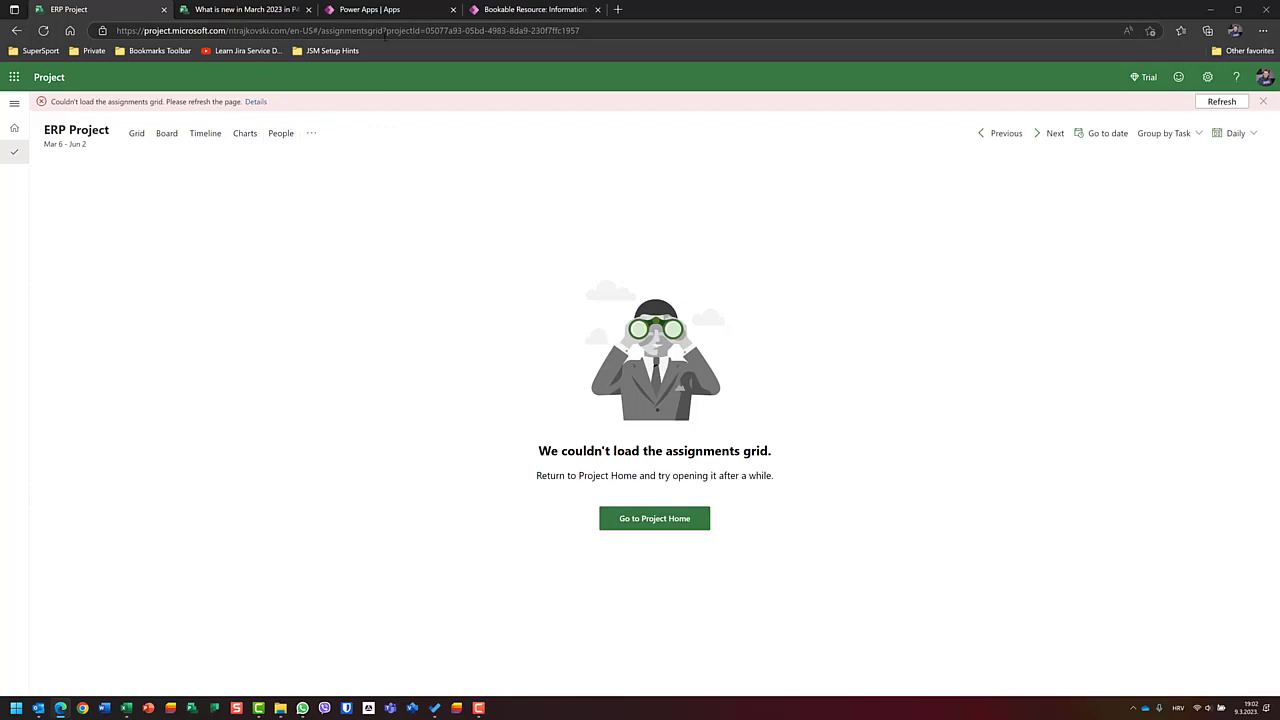
{"action": "key", "text": "Return"}
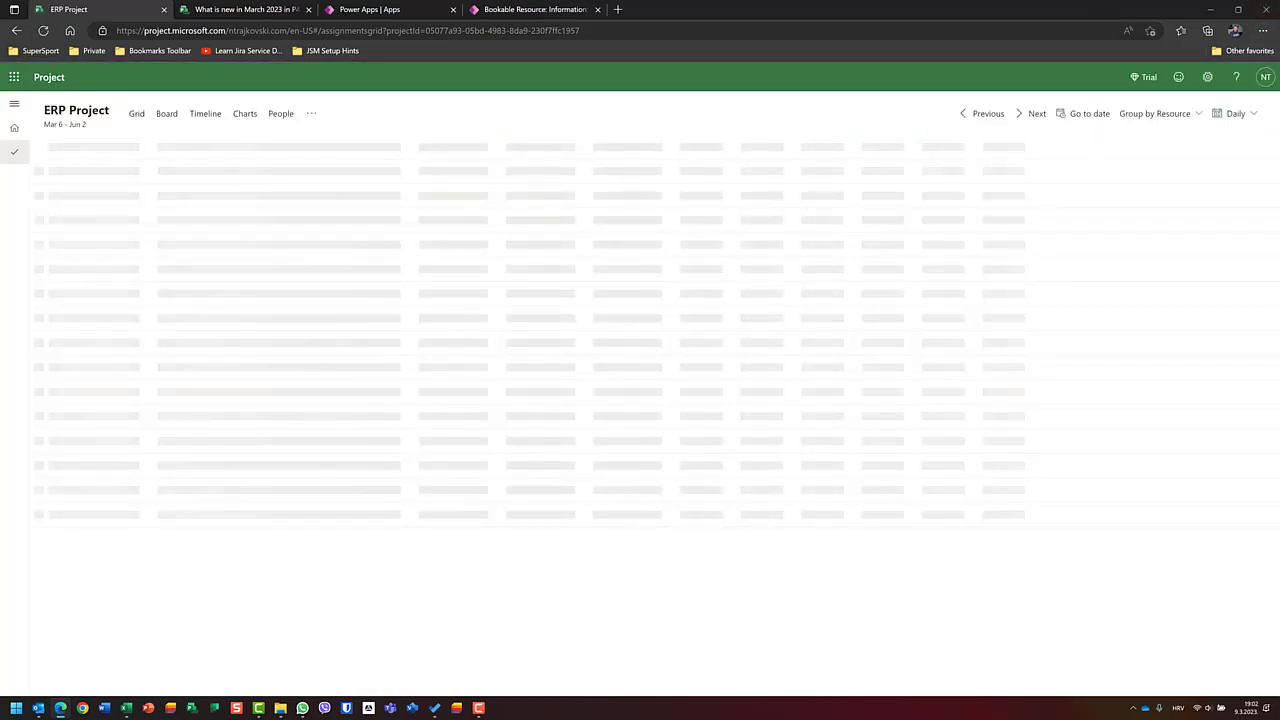
{"action": "left_click", "coordinate": [312, 114]}
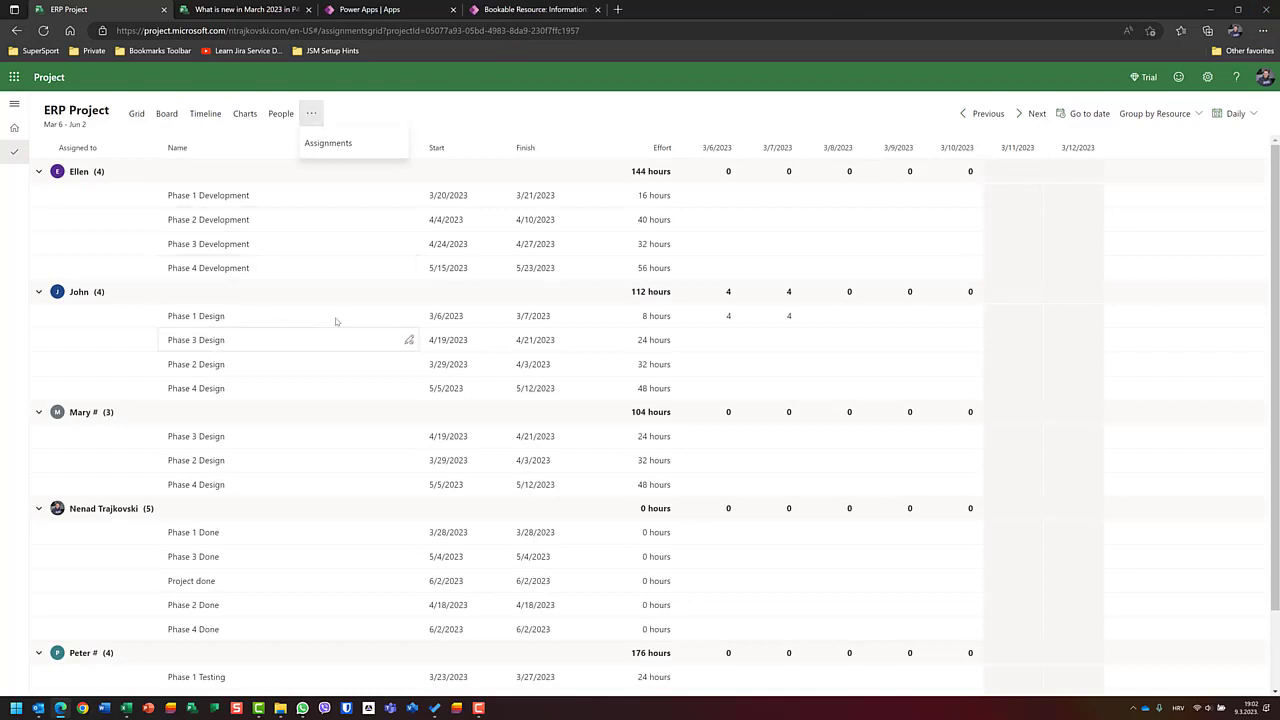
Step: Set the Phase 1 Design assignment's effort to 16 hours on both 3/6/2023 and 3/7/2023
{"action": "left_click", "coordinate": [736, 318]}
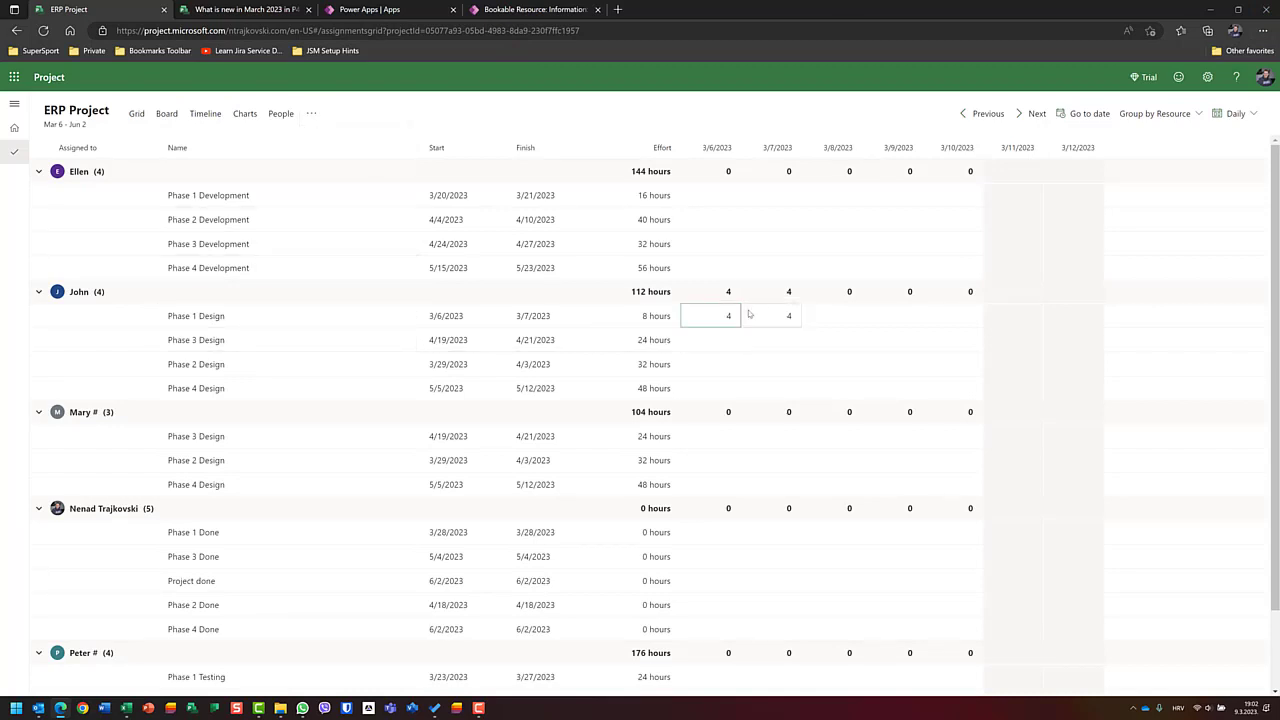
{"action": "type", "text": "16"}
{"action": "key", "text": "Return"}
{"action": "left_click", "coordinate": [748, 314]}
{"action": "type", "text": "16"}
{"action": "key", "text": "Return"}
{"action": "left_click", "coordinate": [748, 314]}
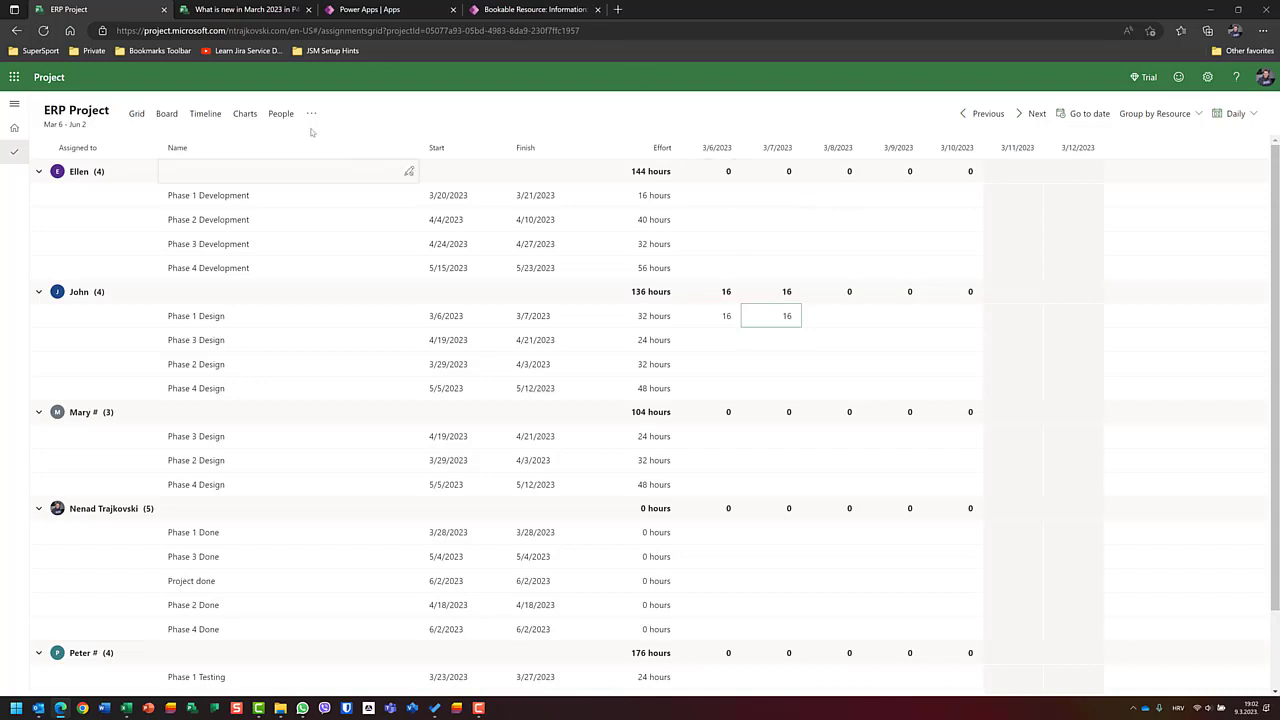
Step: Check Phase 1 Design's dates and effort in the task grid, and reopen the Assignments view grouped by task
{"action": "left_click", "coordinate": [145, 117]}
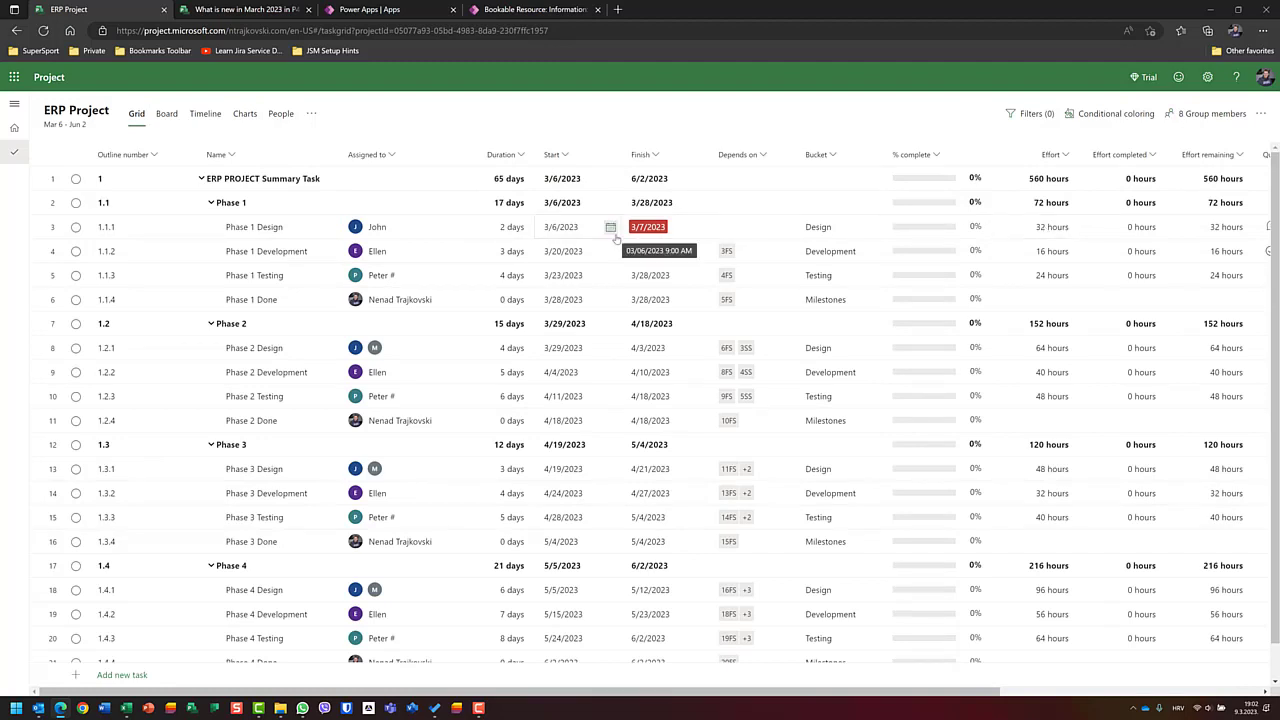
{"action": "left_click", "coordinate": [312, 115]}
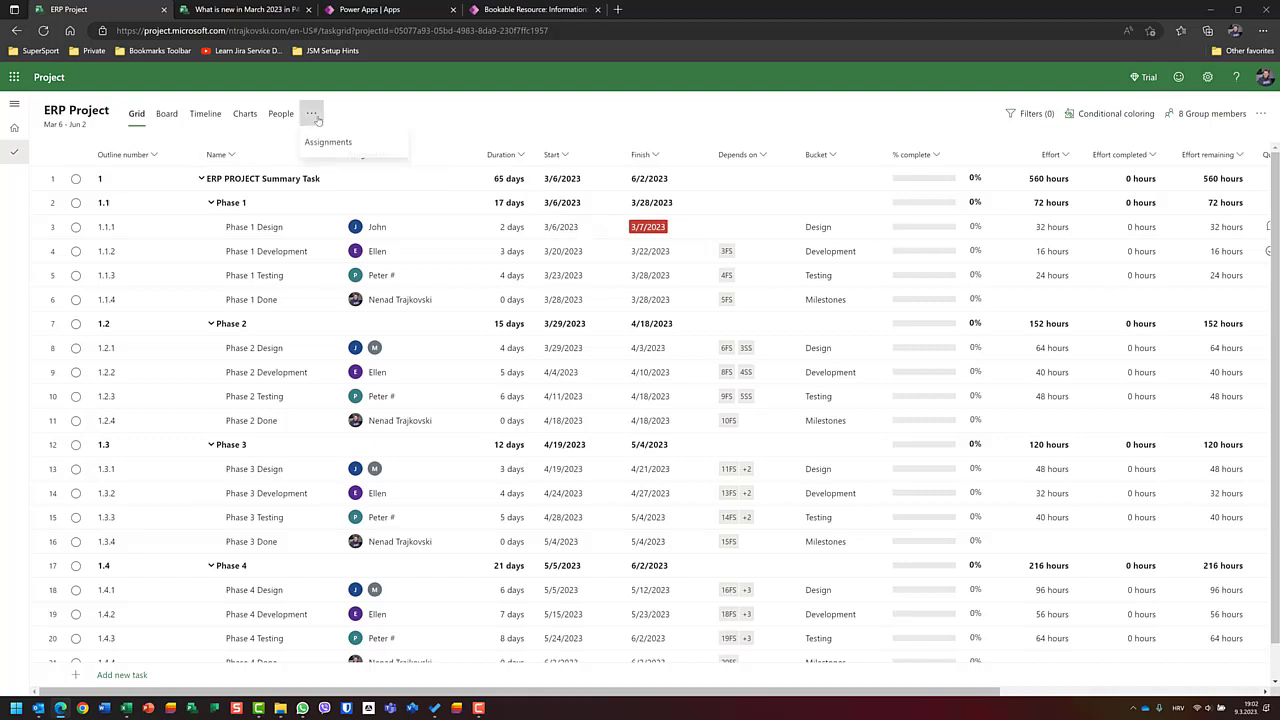
{"action": "left_click", "coordinate": [324, 144]}
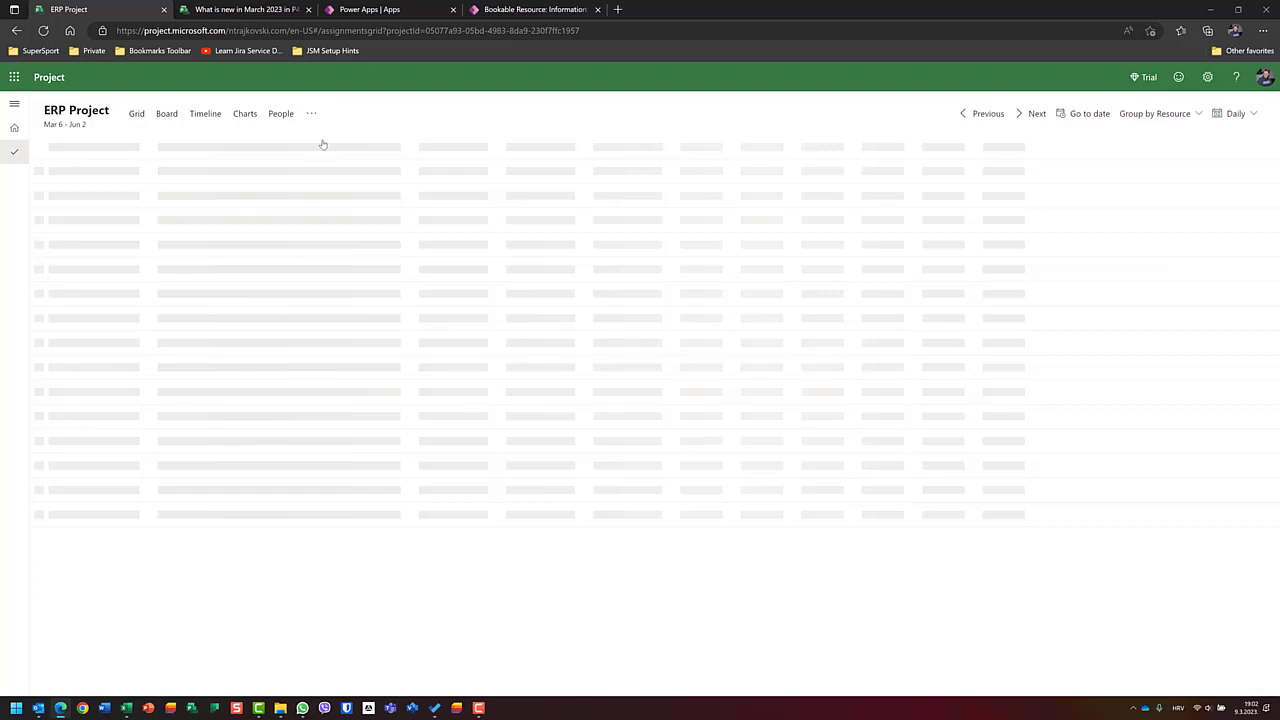
{"action": "left_click", "coordinate": [1150, 116]}
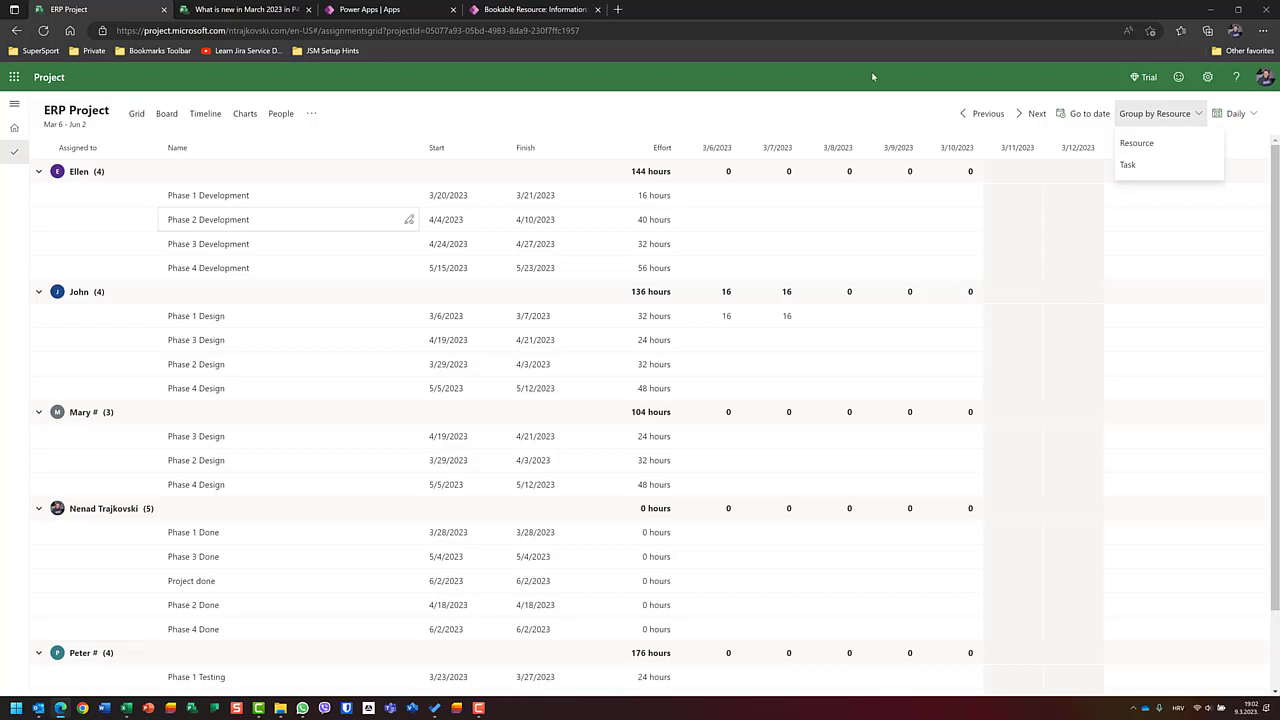
{"action": "left_click", "coordinate": [1131, 166]}
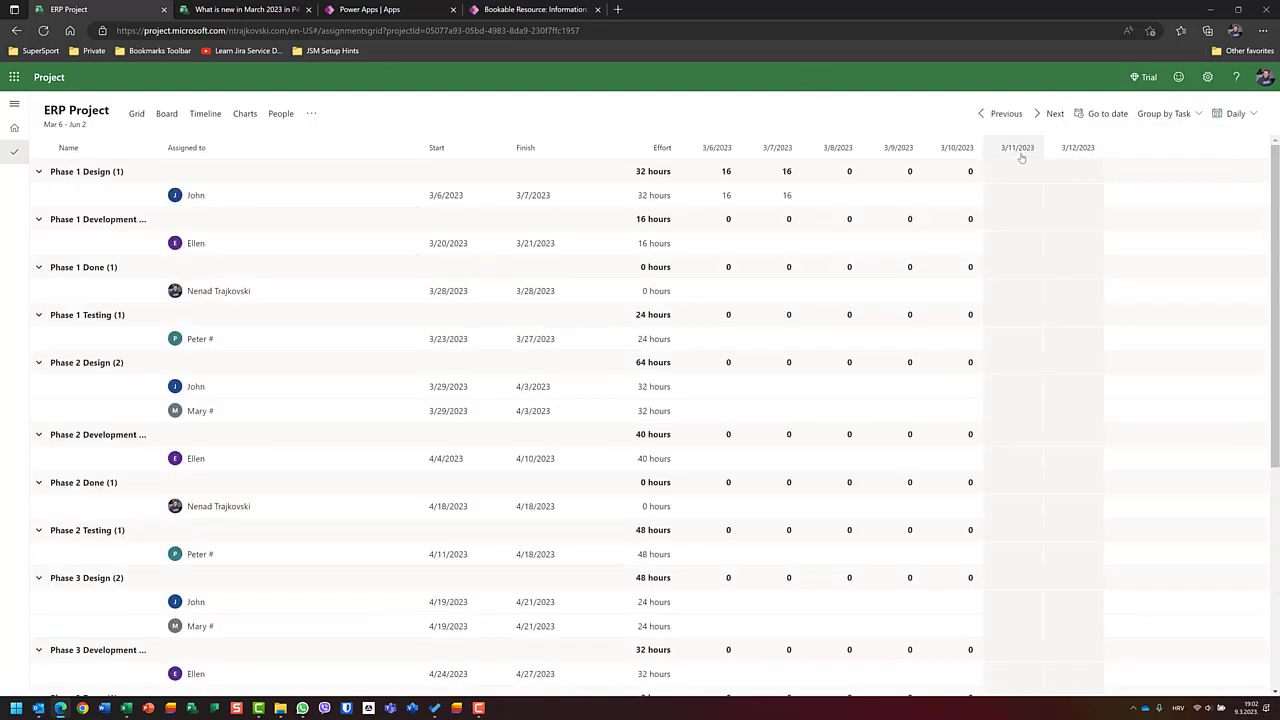
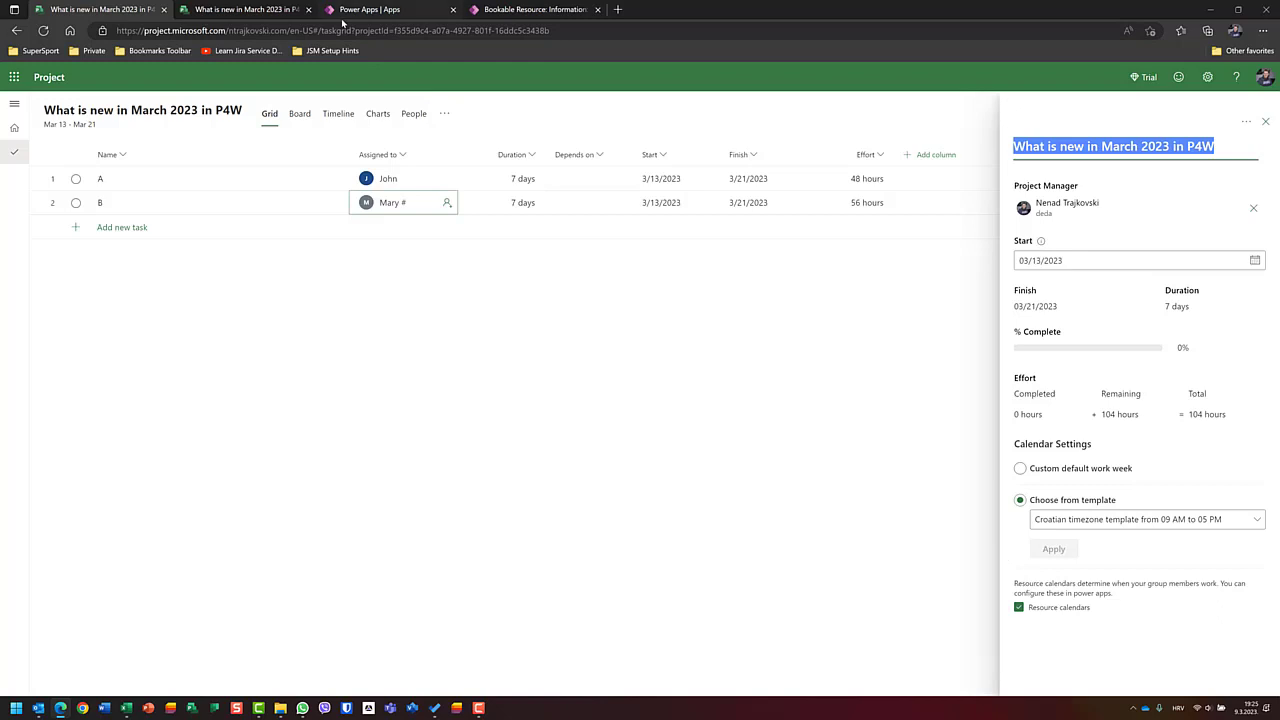
Step: Switch to the Project app in Power Apps and examine the March 2023 work hours of task B's assigned resource
{"action": "left_click", "coordinate": [338, 12]}
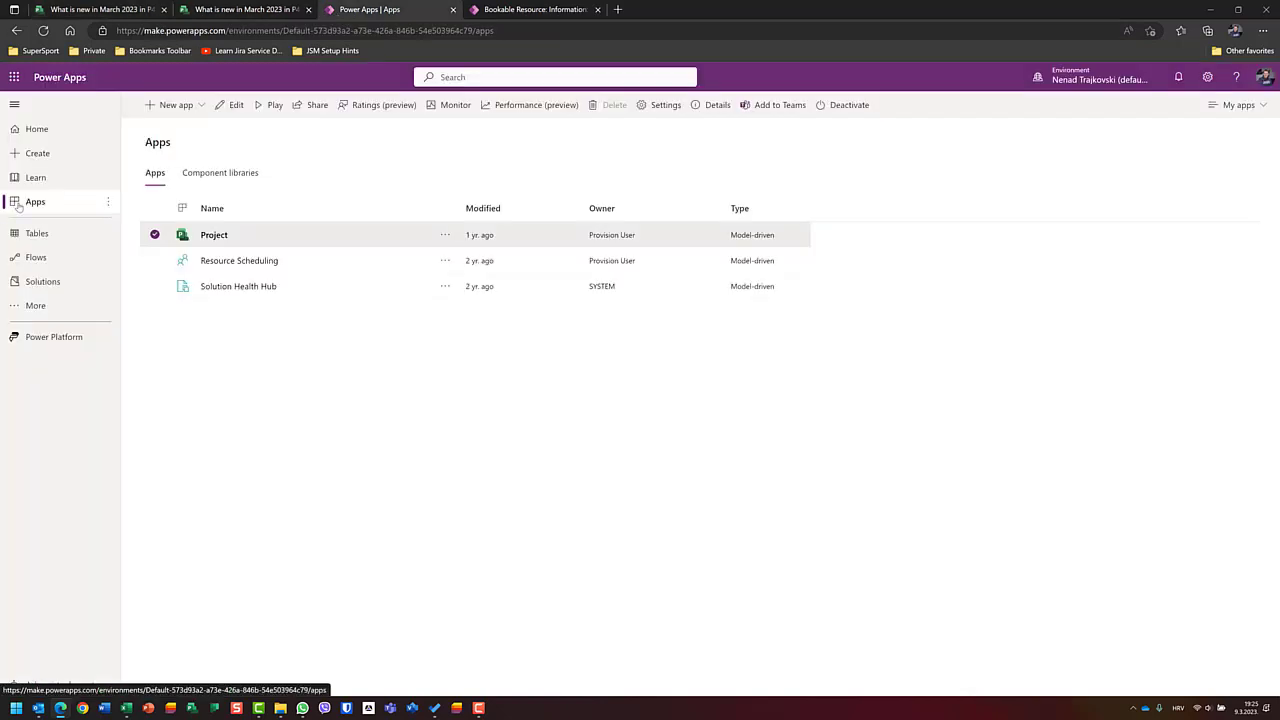
{"action": "left_click", "coordinate": [521, 9]}
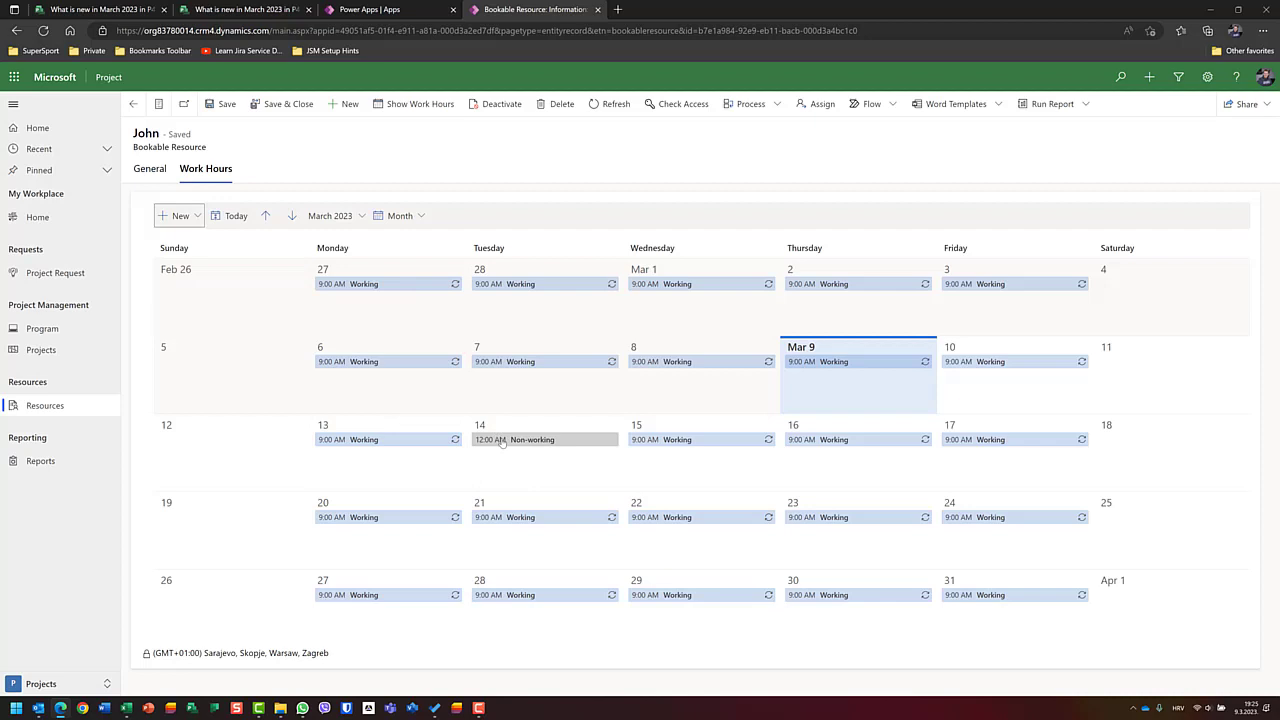
{"action": "left_click", "coordinate": [56, 413]}
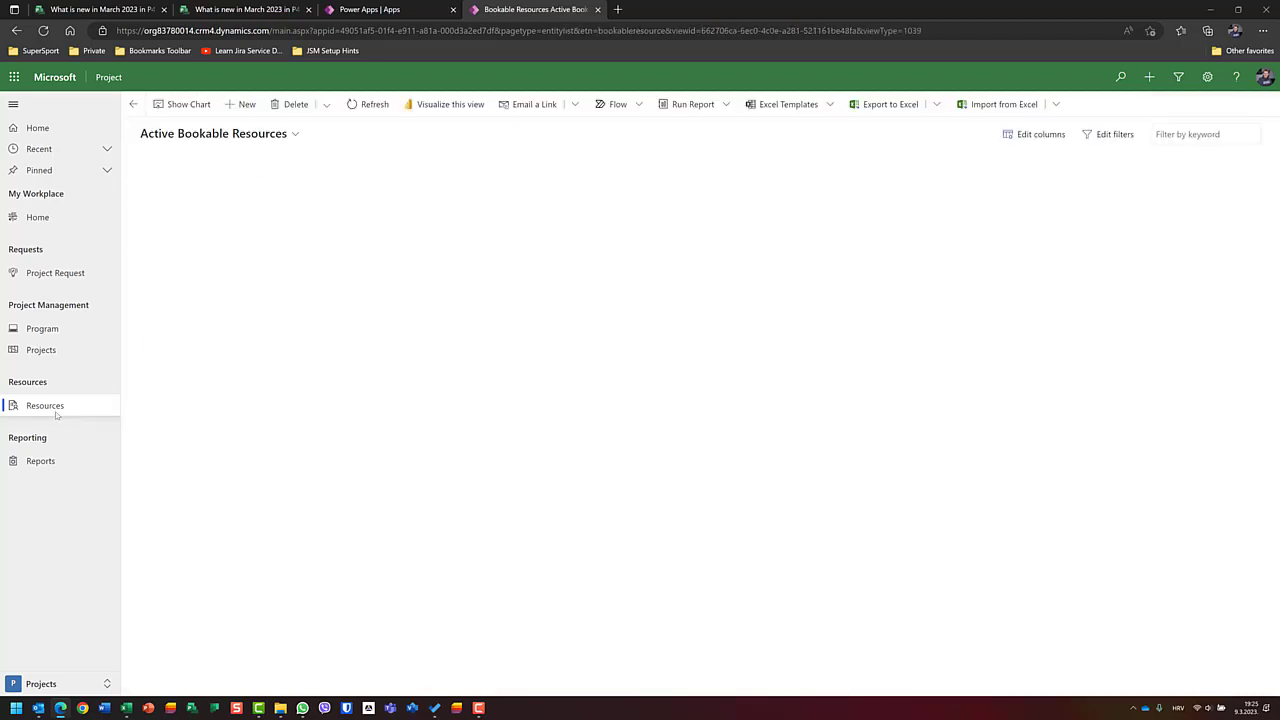
{"action": "left_click", "coordinate": [163, 317]}
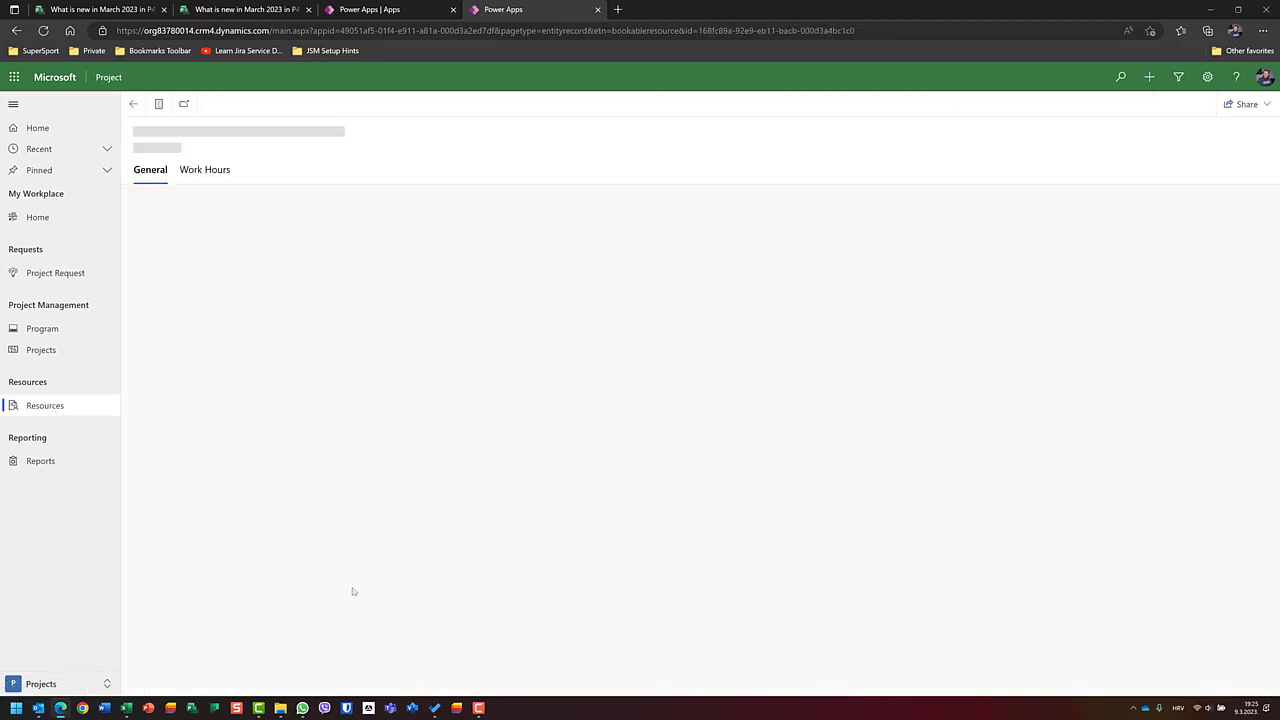
{"action": "left_click", "coordinate": [222, 172]}
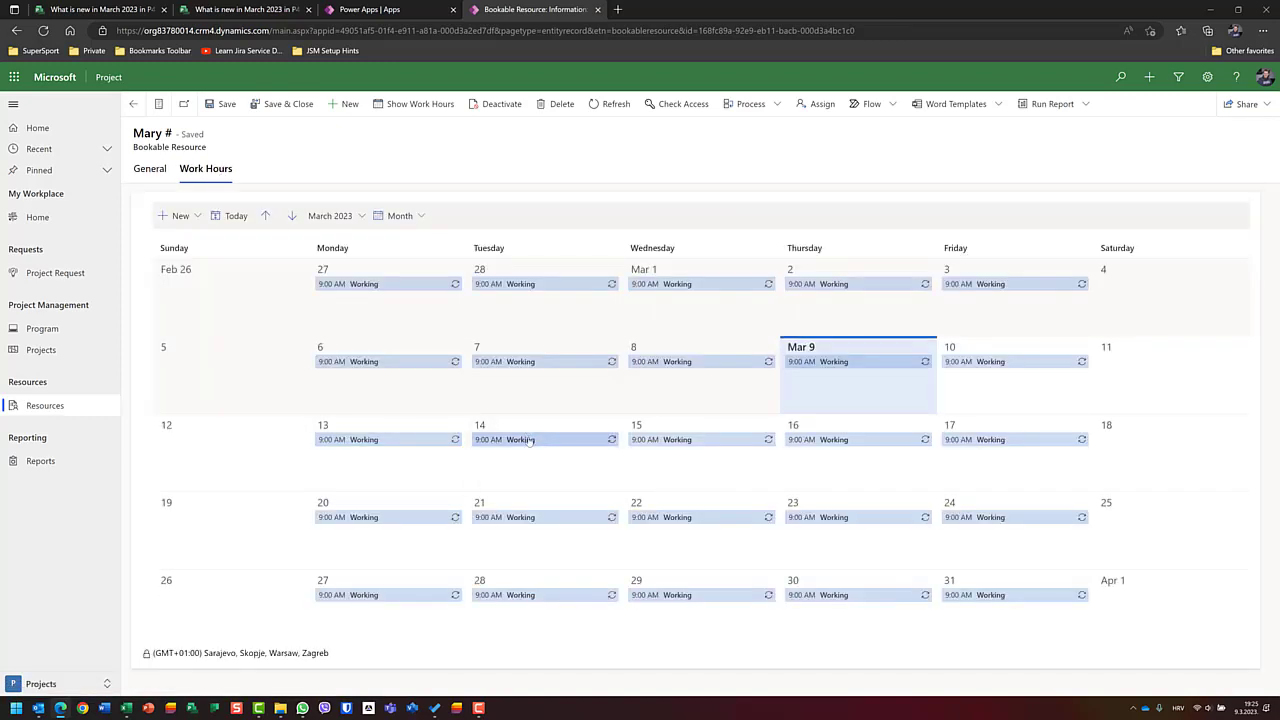
Step: Examine the March 2023 work hours of task A's assigned resource and the form for adding non-working hours
{"action": "left_click", "coordinate": [57, 406]}
{"action": "left_click", "coordinate": [177, 295]}
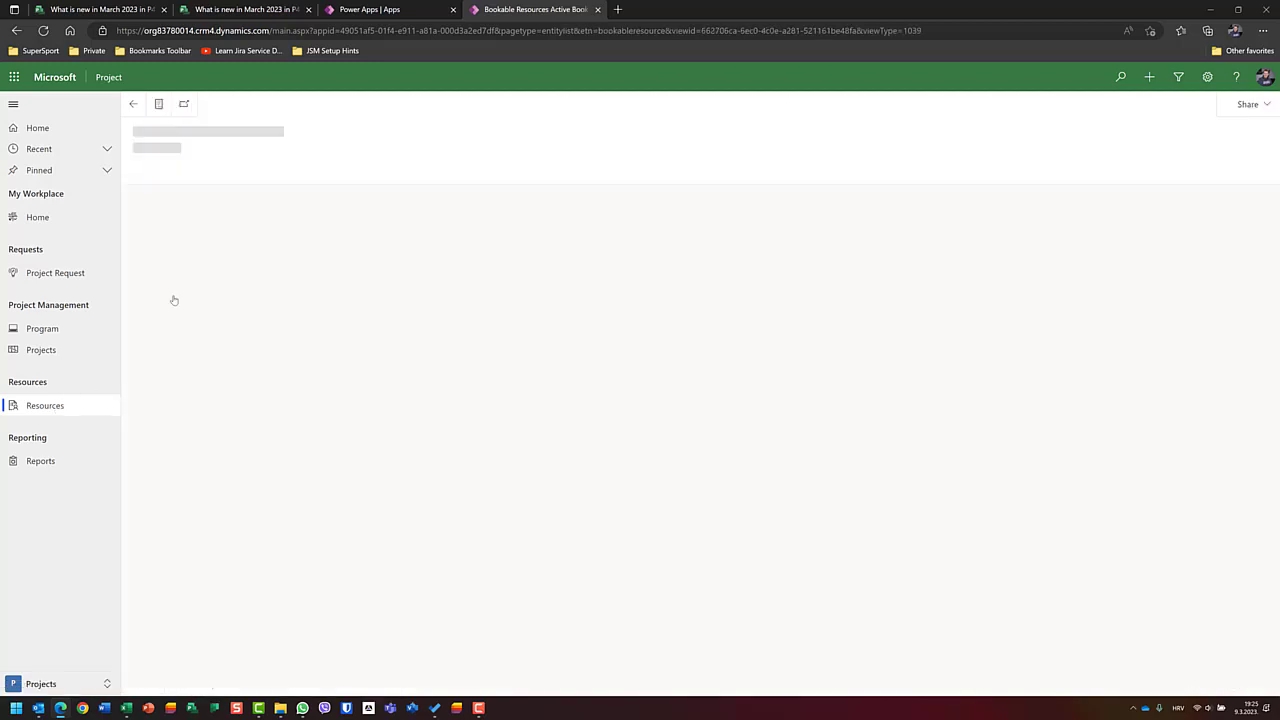
{"action": "left_click", "coordinate": [207, 170]}
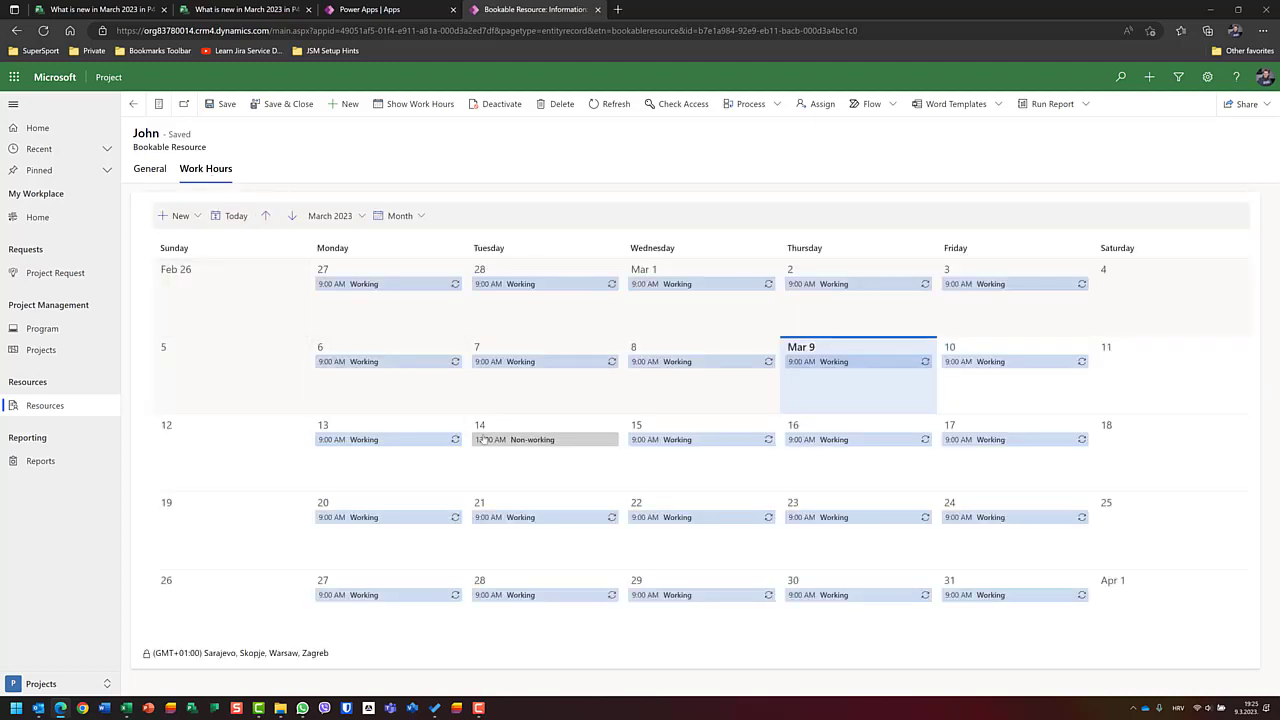
{"action": "left_click", "coordinate": [176, 217]}
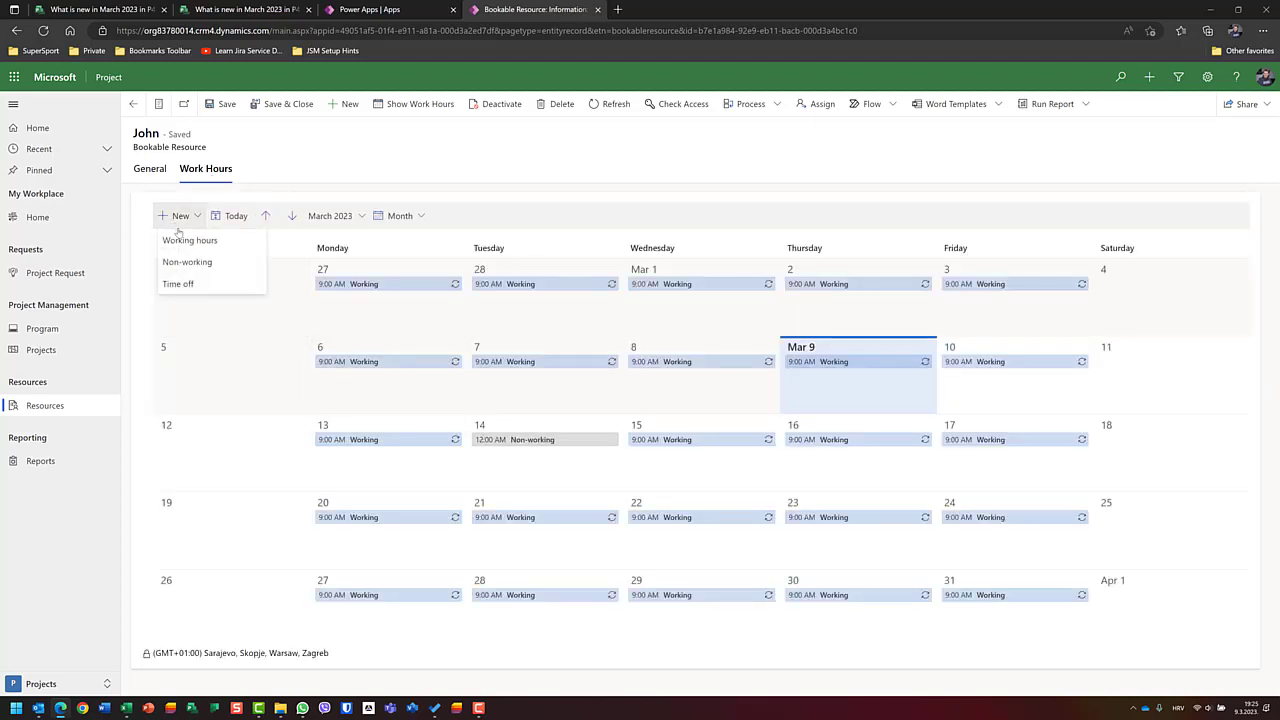
{"action": "left_click", "coordinate": [186, 262]}
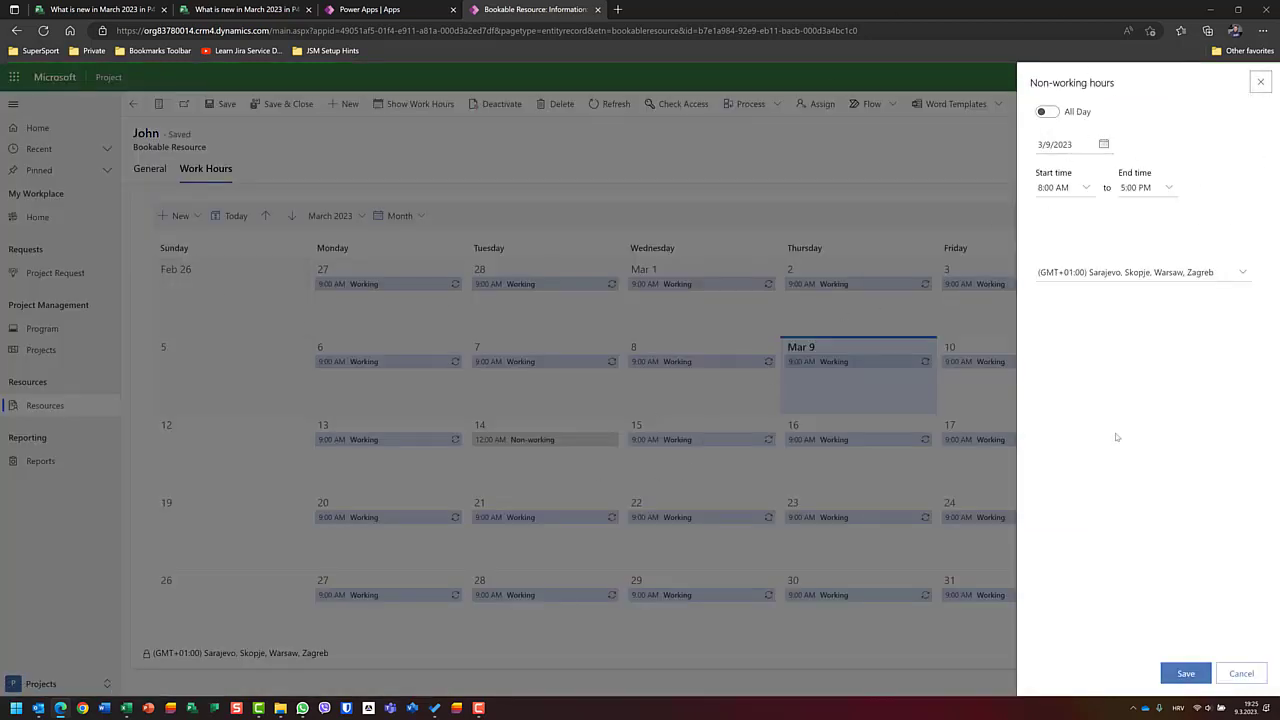
{"action": "left_click", "coordinate": [1241, 673]}
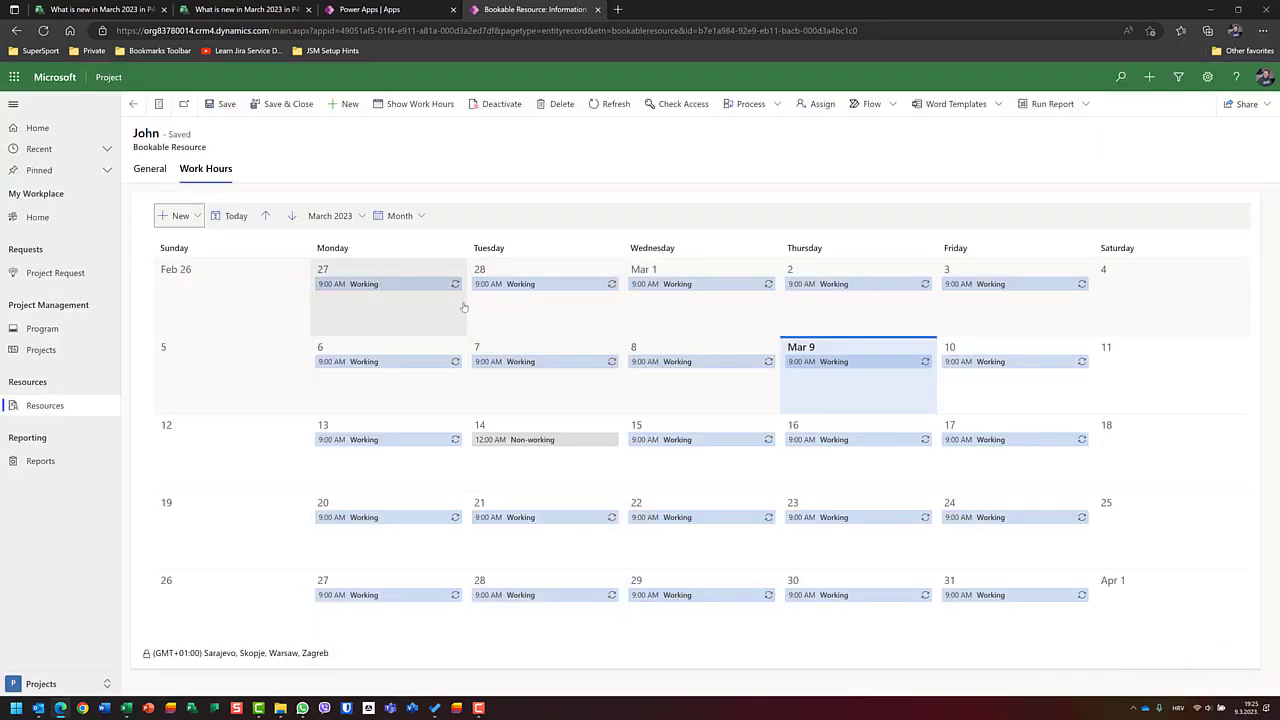
Step: Return to the March 2023 project and compare the daily assignment effort of tasks A and B from 3/13/2023 through 3/21/2023
{"action": "left_click", "coordinate": [128, 13]}
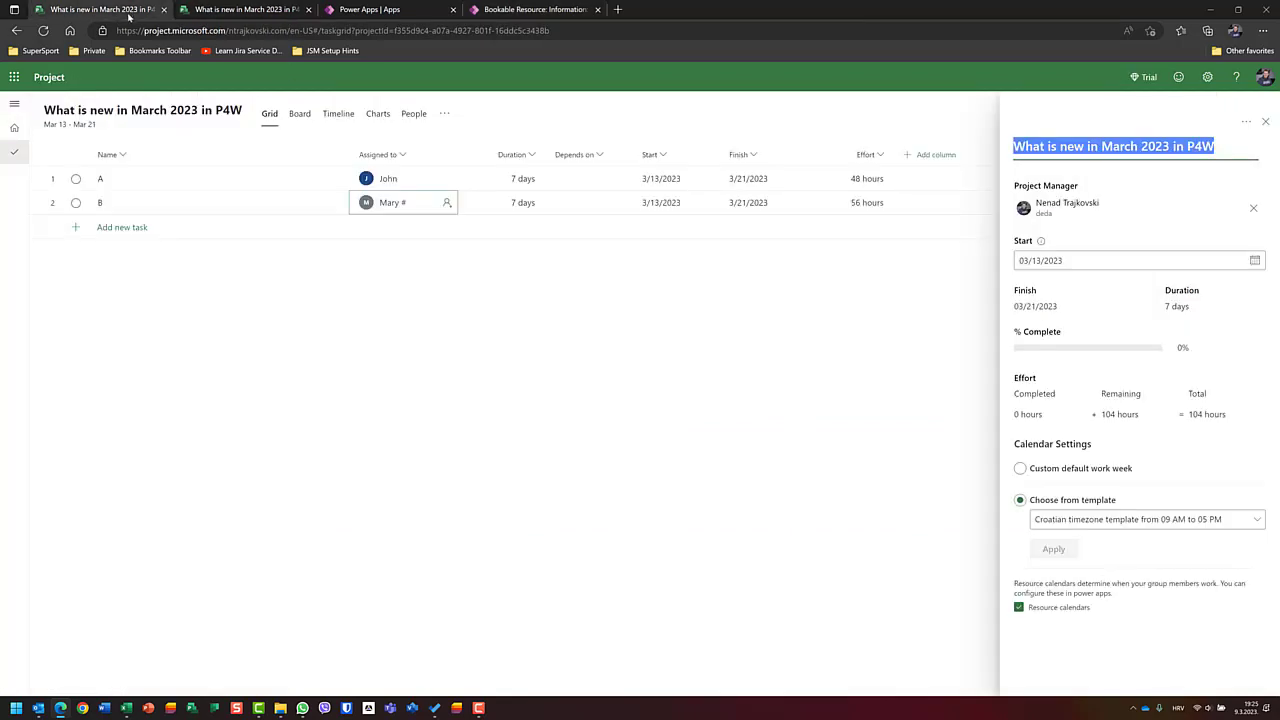
{"action": "left_click", "coordinate": [1265, 120]}
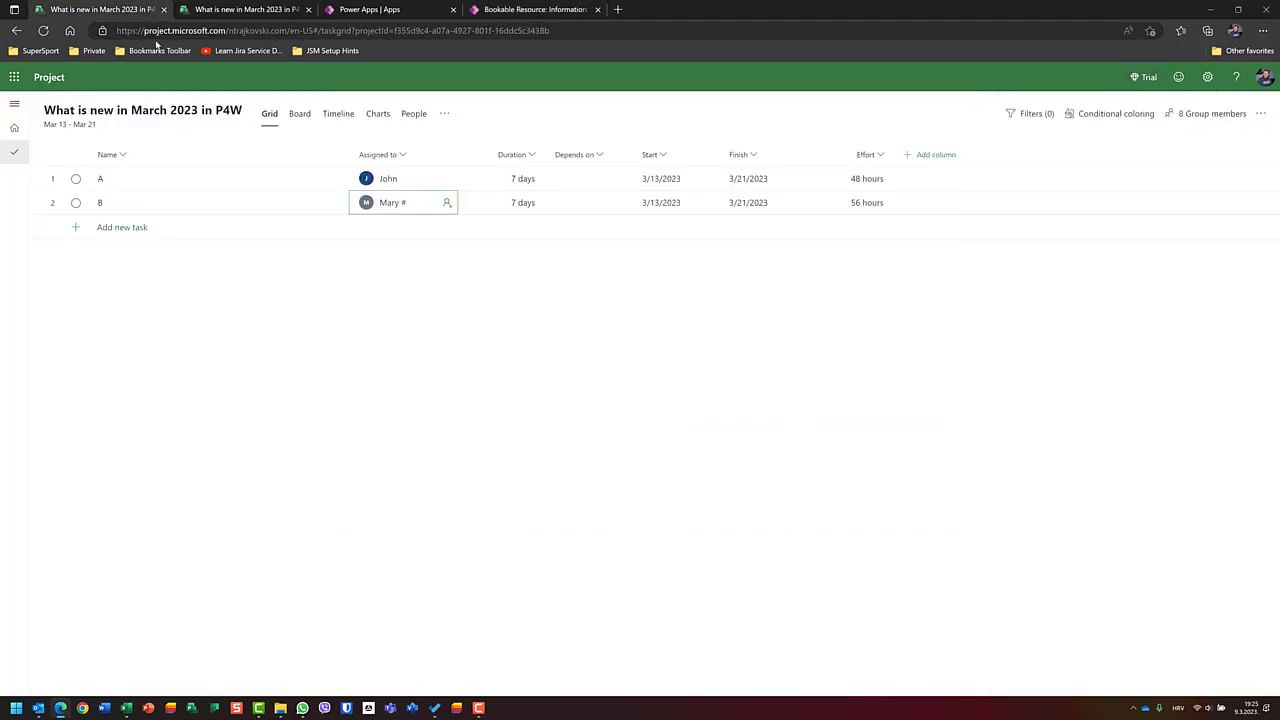
{"action": "left_click", "coordinate": [244, 9]}
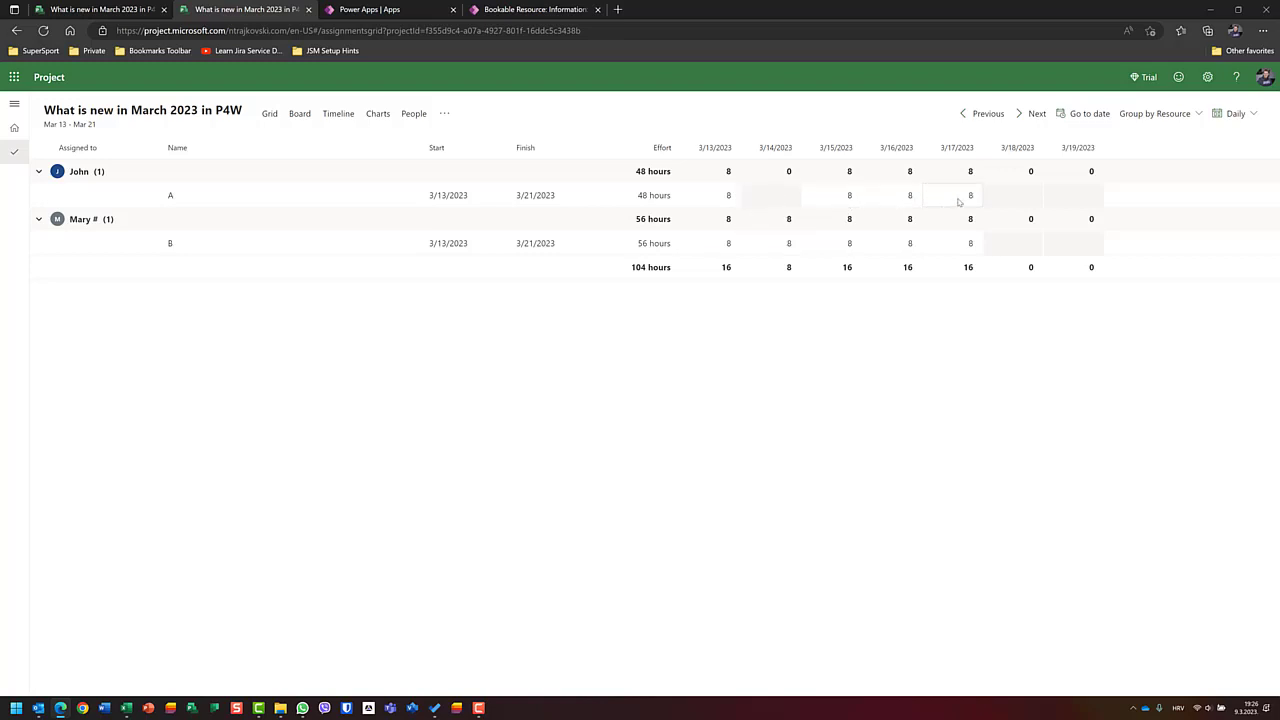
{"action": "left_click", "coordinate": [1034, 113]}
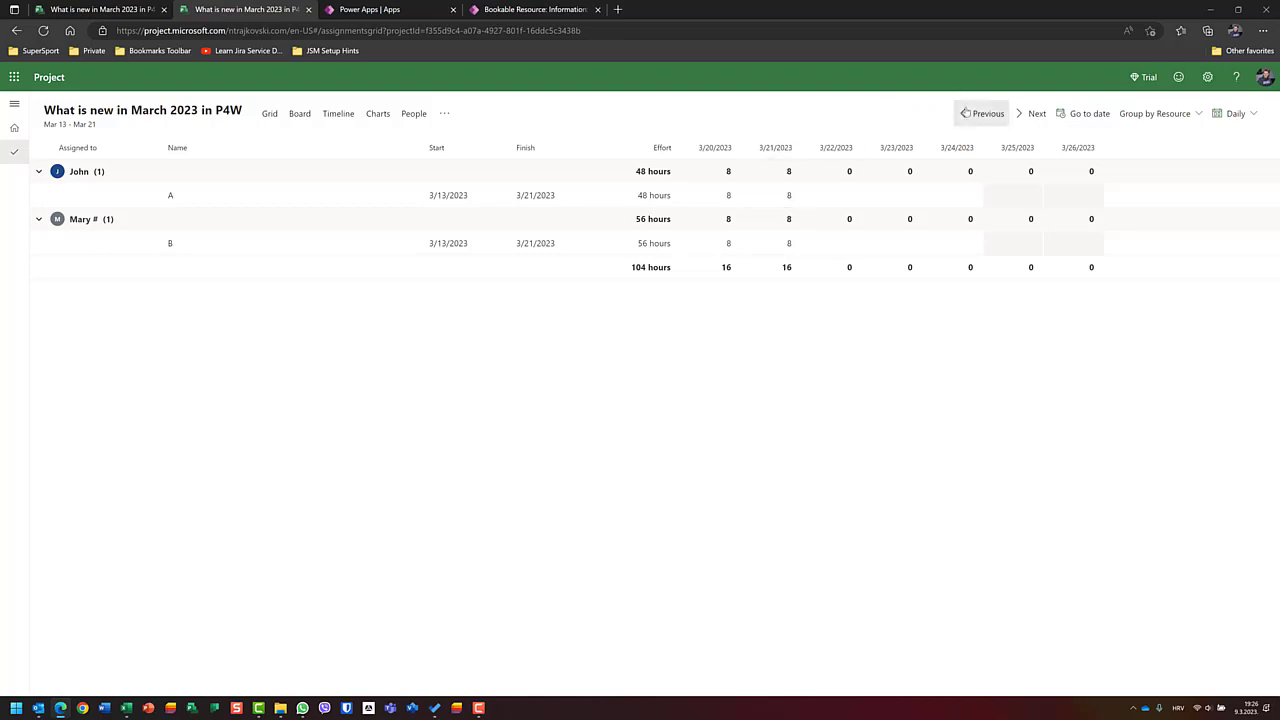
{"action": "left_click", "coordinate": [966, 113]}
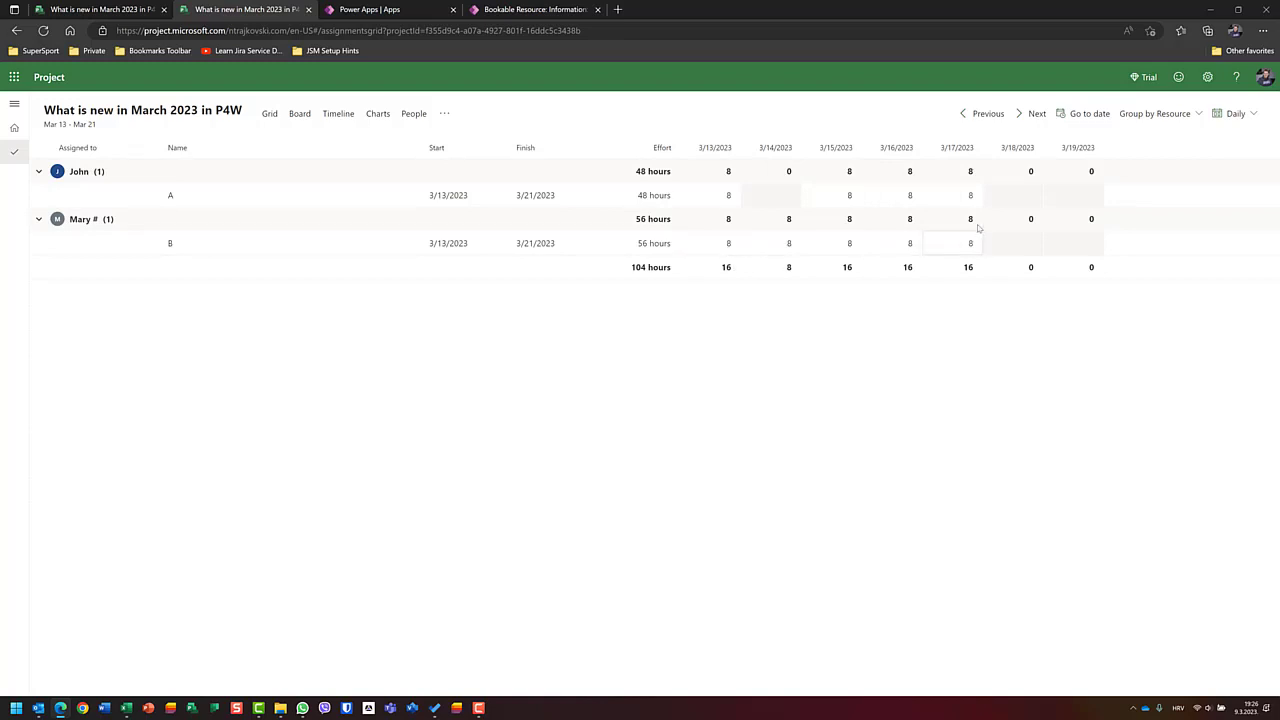
{"action": "left_click", "coordinate": [1018, 114]}
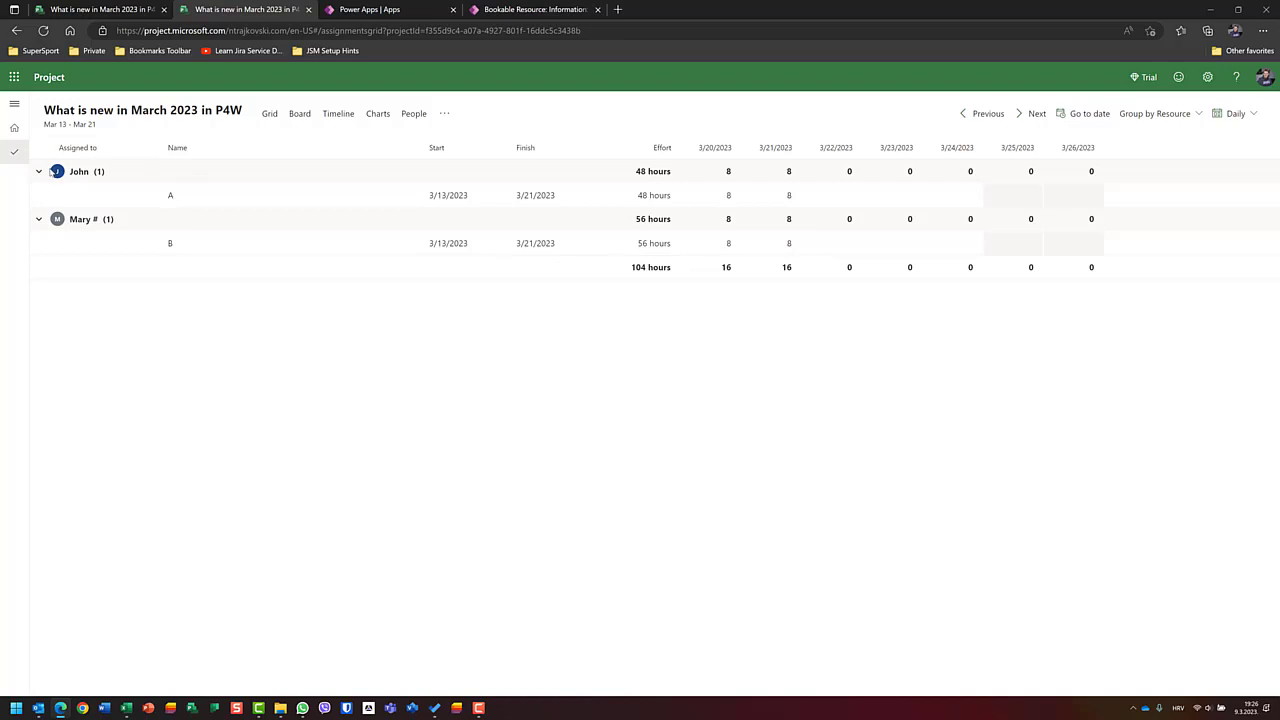
Step: Delete tasks A and B from the task grid
{"action": "left_click", "coordinate": [269, 114]}
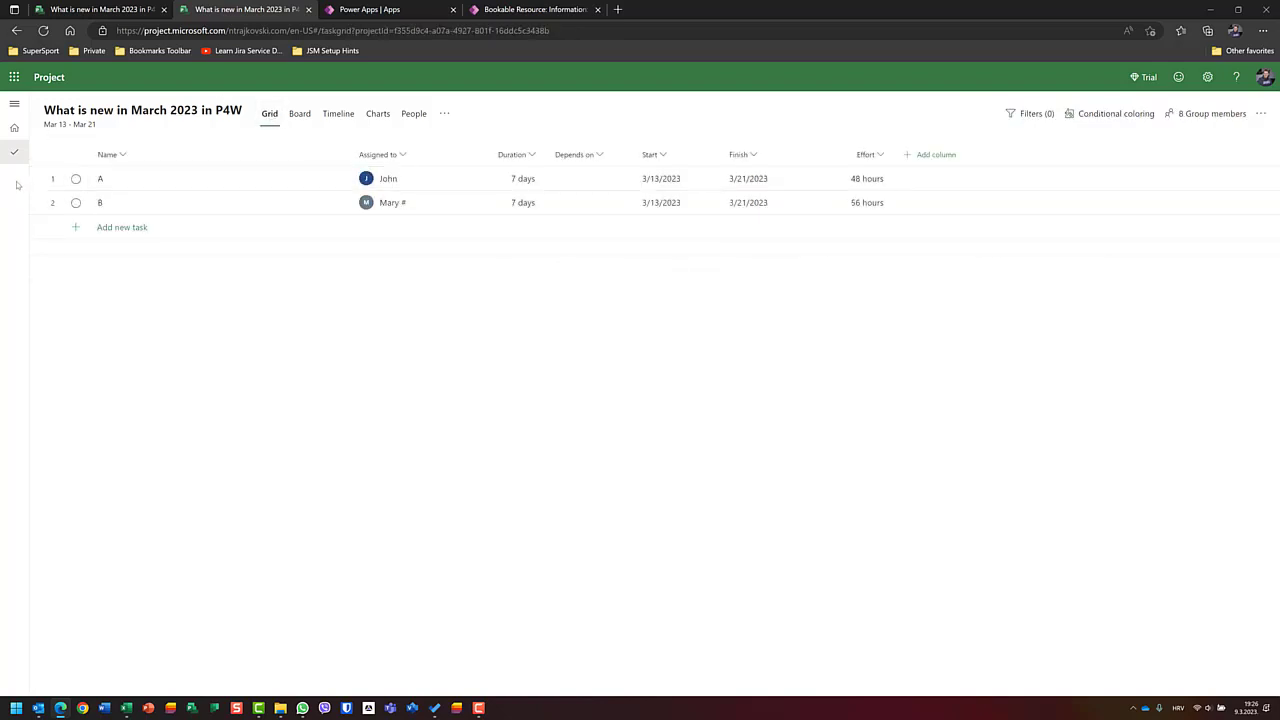
{"action": "left_click", "coordinate": [336, 179]}
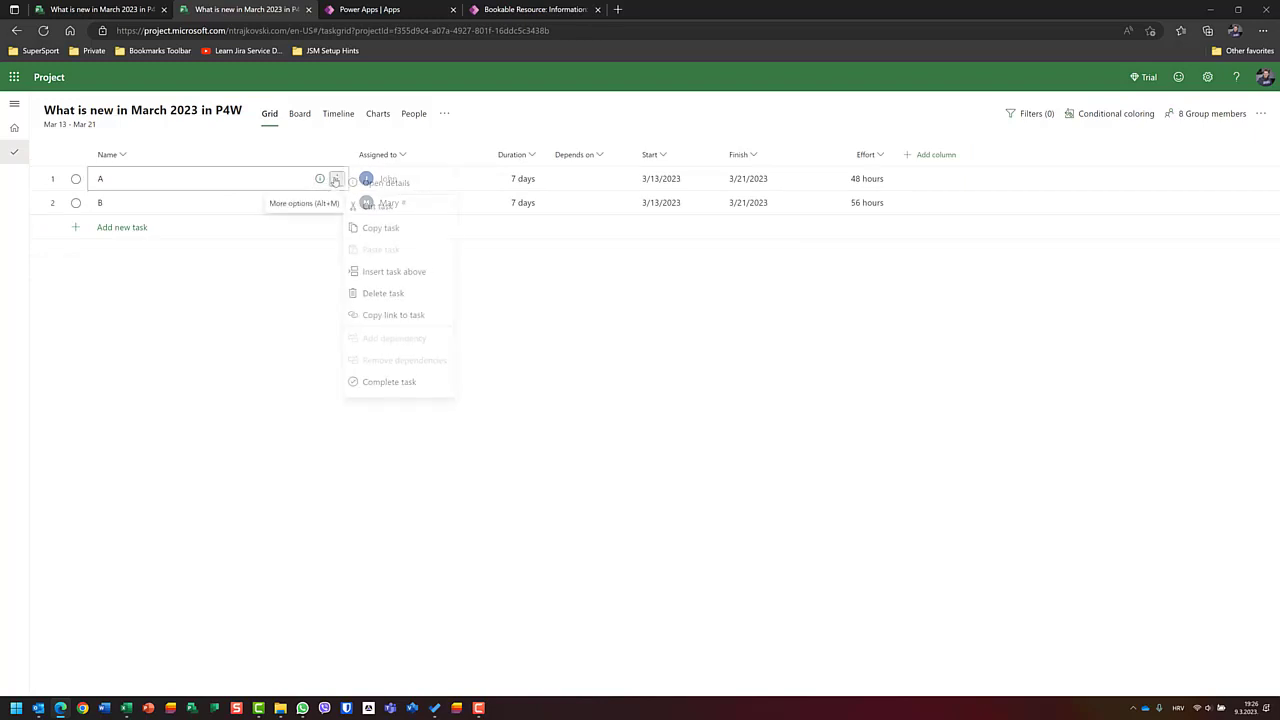
{"action": "left_click", "coordinate": [377, 292]}
{"action": "left_click", "coordinate": [336, 179]}
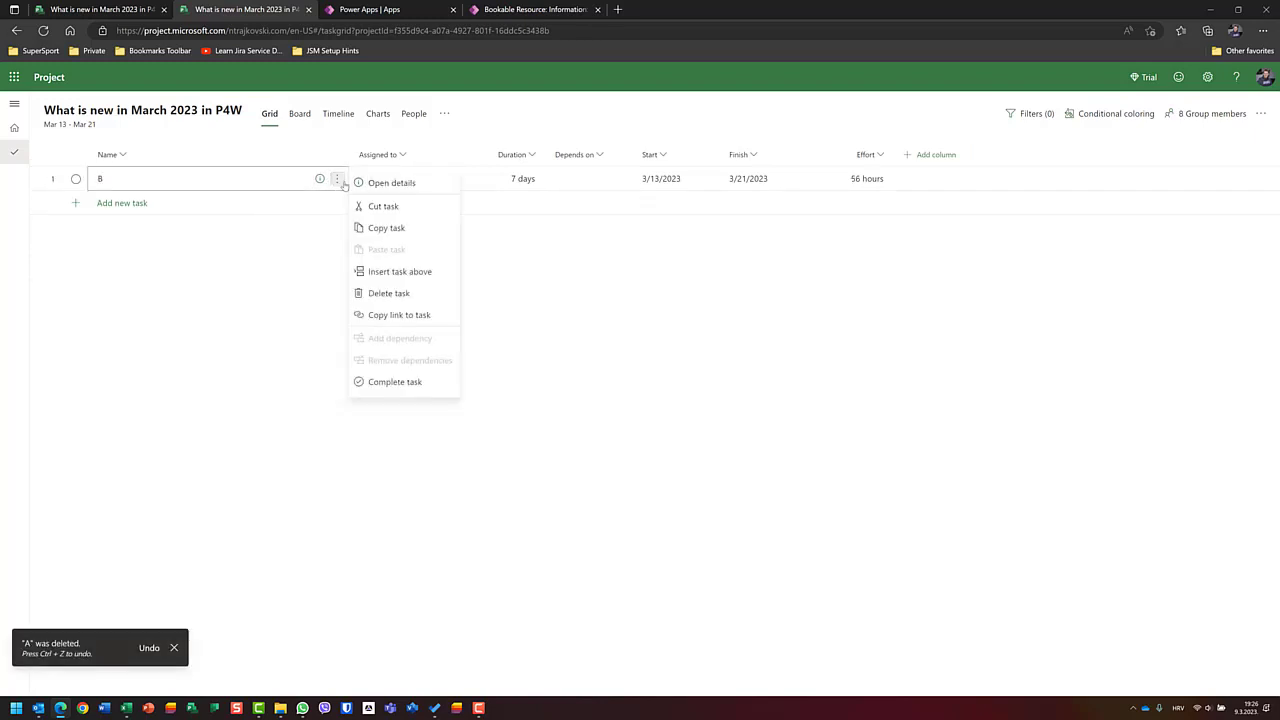
{"action": "left_click", "coordinate": [372, 292]}
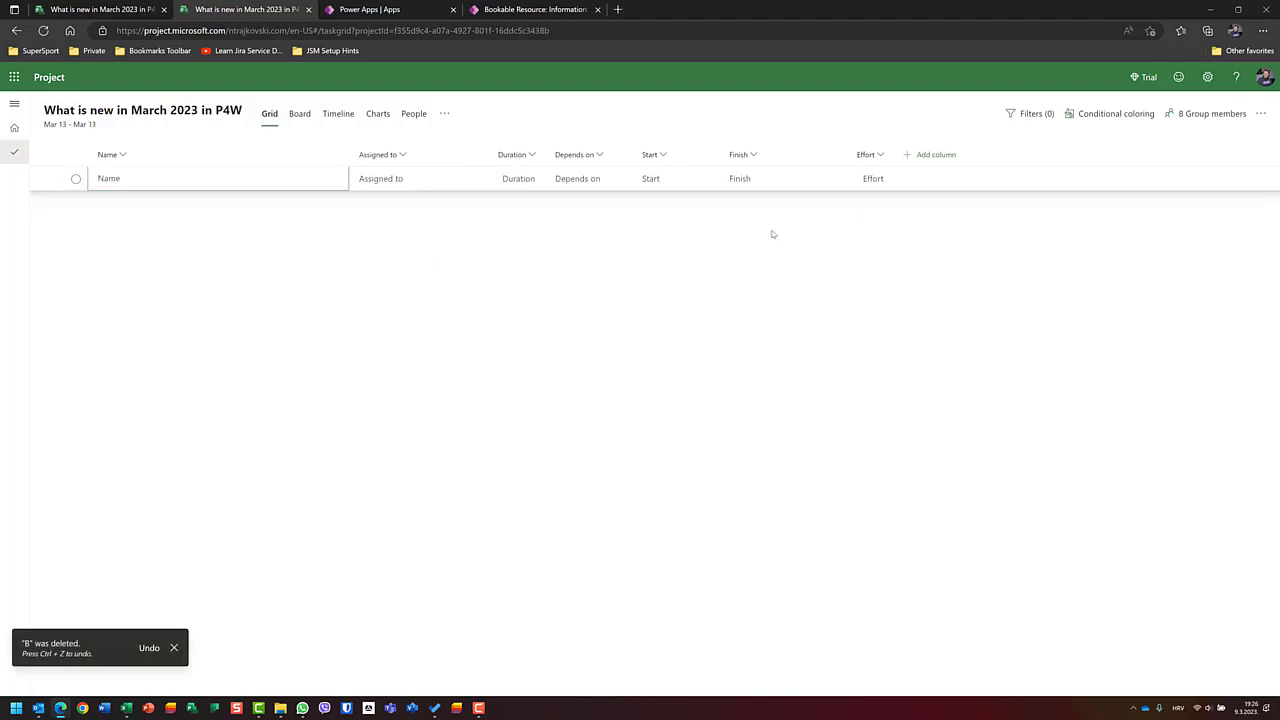
Step: In the project details, turn off resource calendars and select all seven days, Sunday to Saturday, as the custom default work week
{"action": "left_click", "coordinate": [150, 110]}
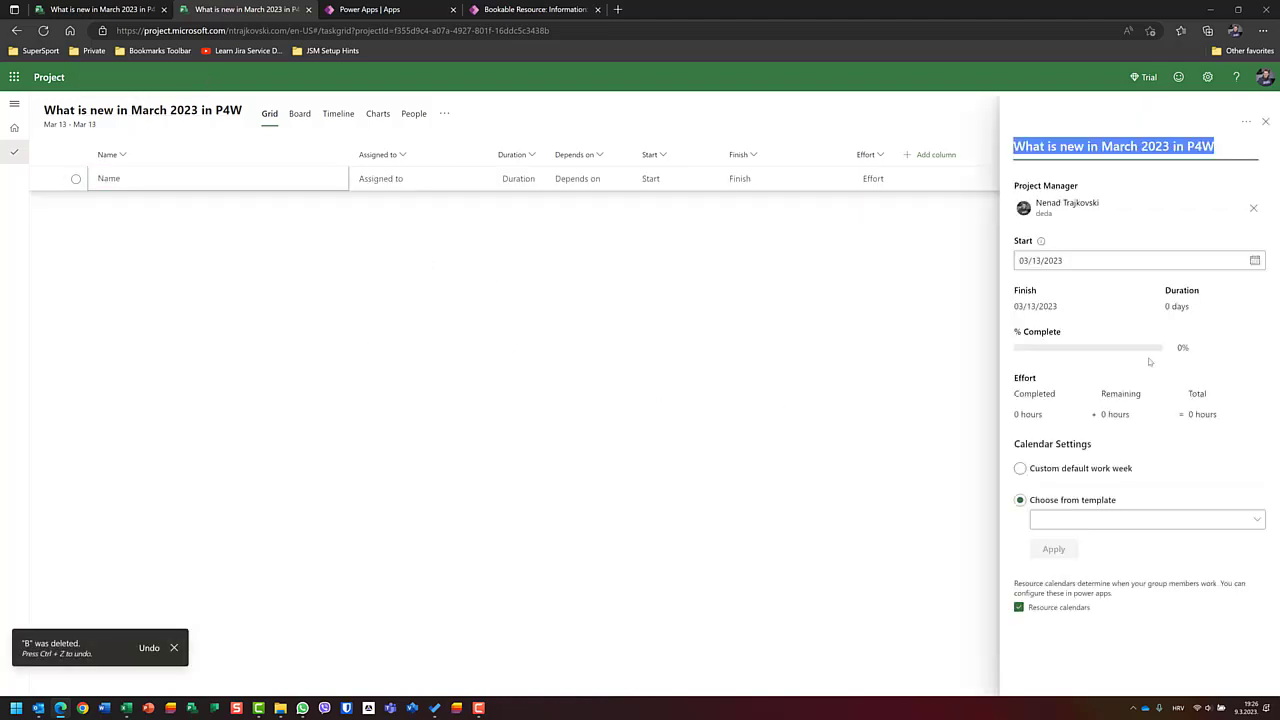
{"action": "left_click", "coordinate": [1039, 470]}
{"action": "left_click", "coordinate": [1039, 470]}
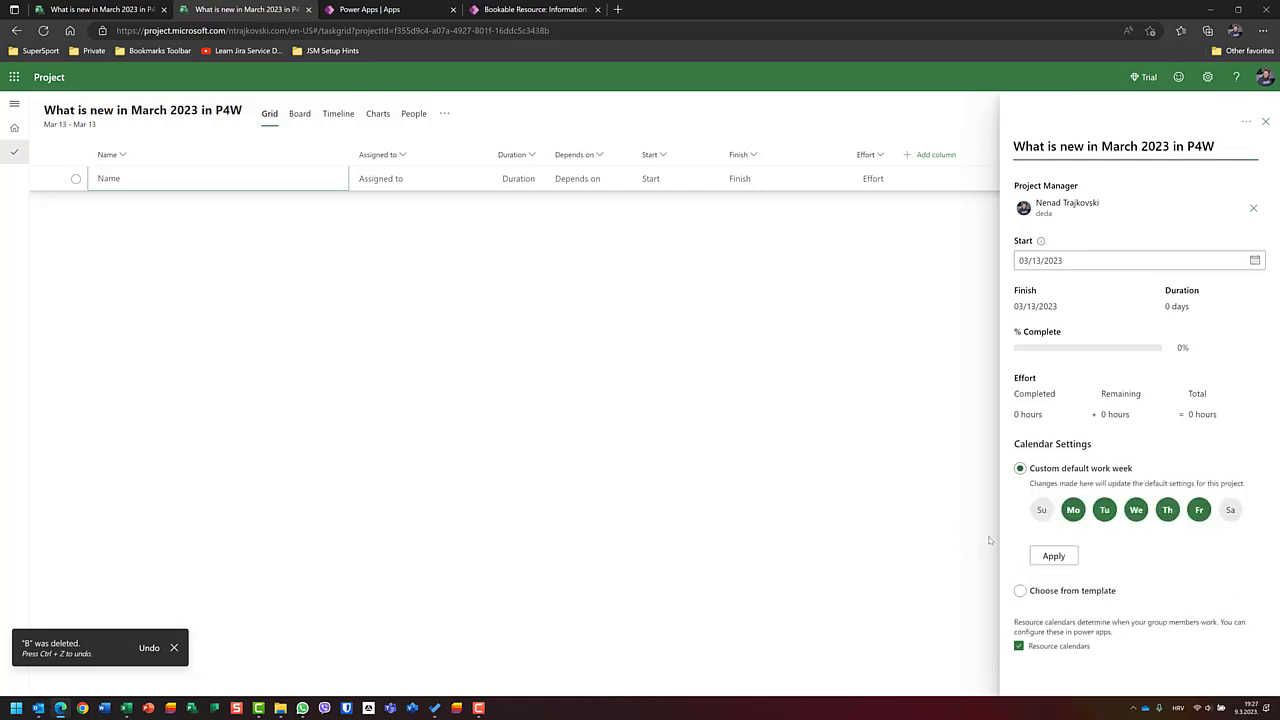
{"action": "left_click", "coordinate": [1024, 592]}
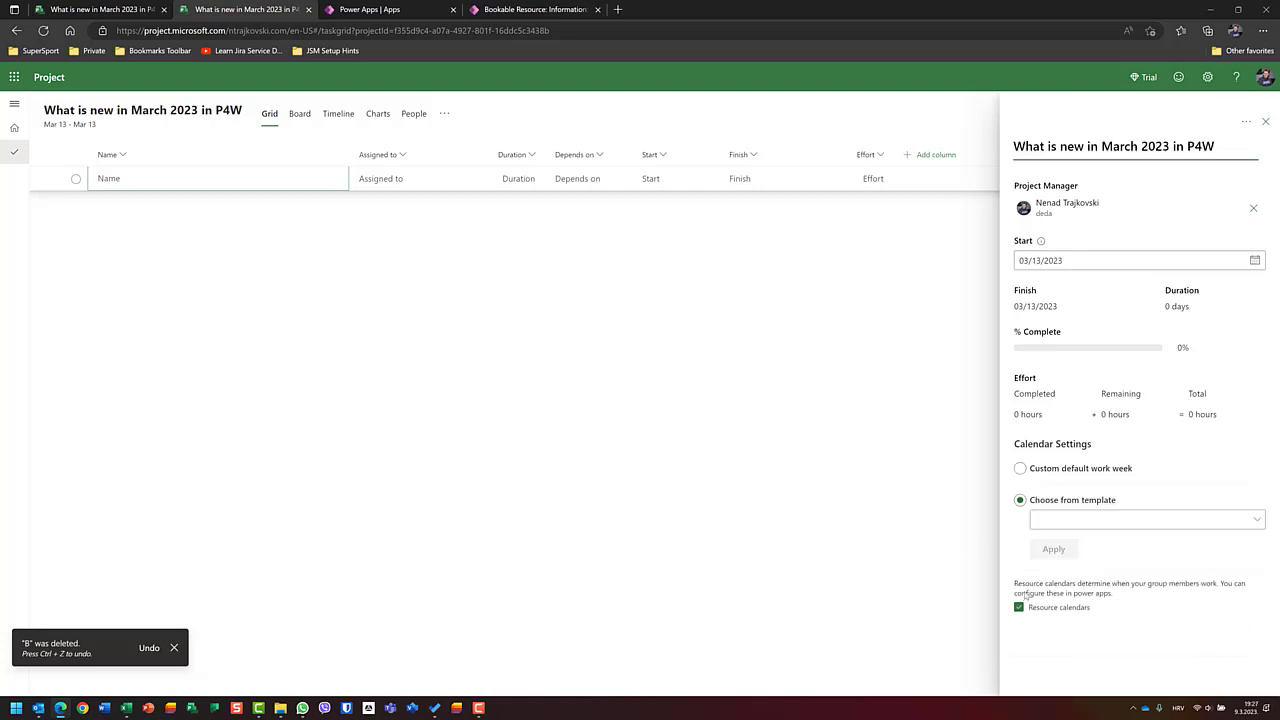
{"action": "left_click", "coordinate": [1019, 607]}
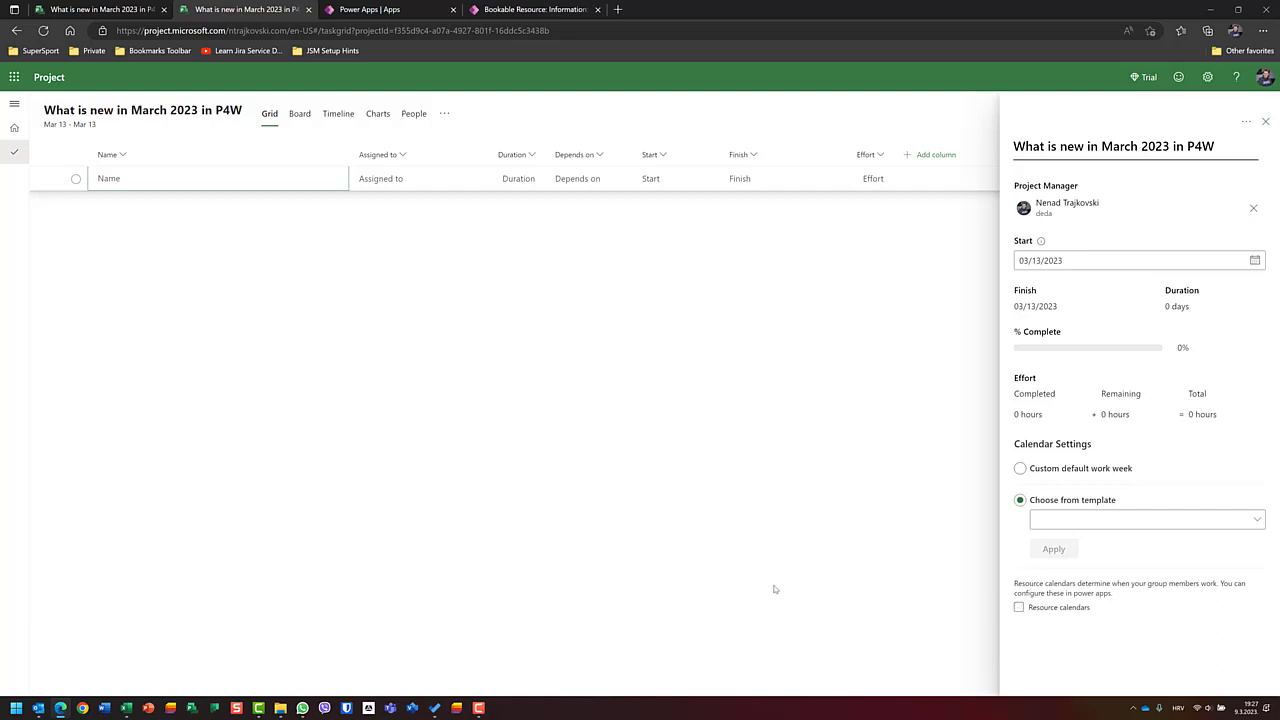
{"action": "left_click", "coordinate": [1020, 468]}
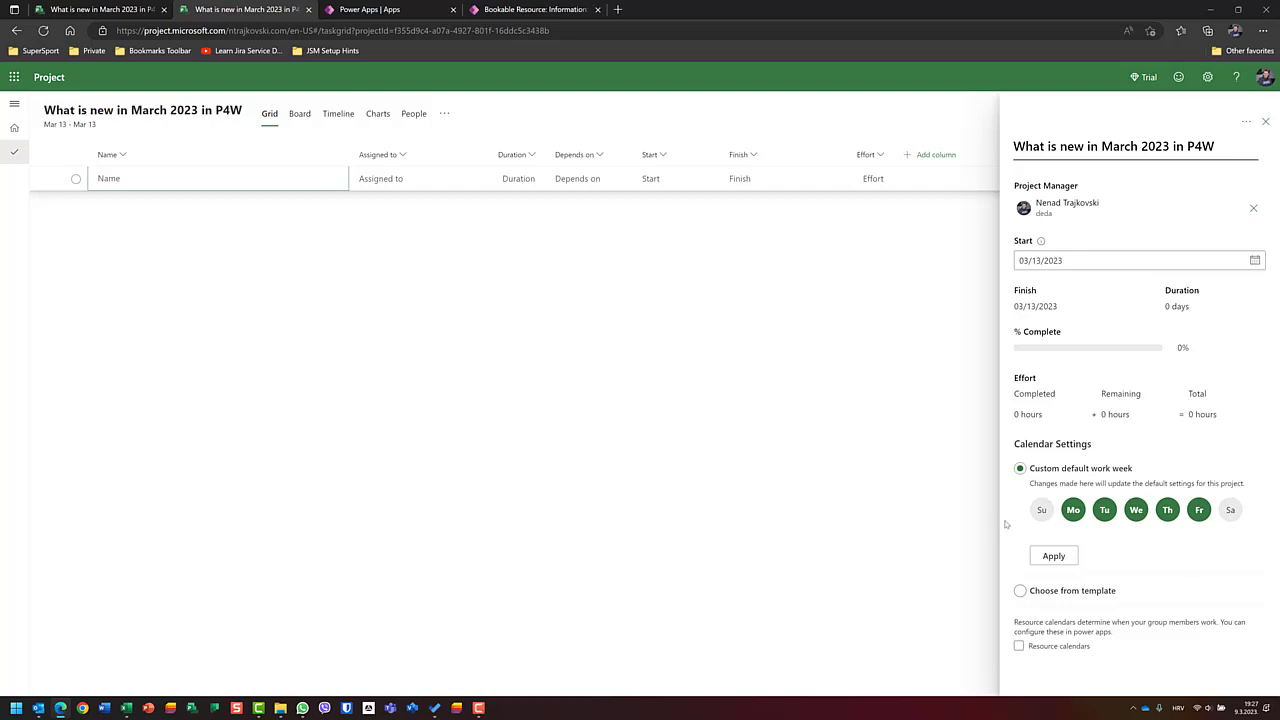
{"action": "left_click", "coordinate": [1040, 510]}
{"action": "left_click", "coordinate": [1230, 510]}
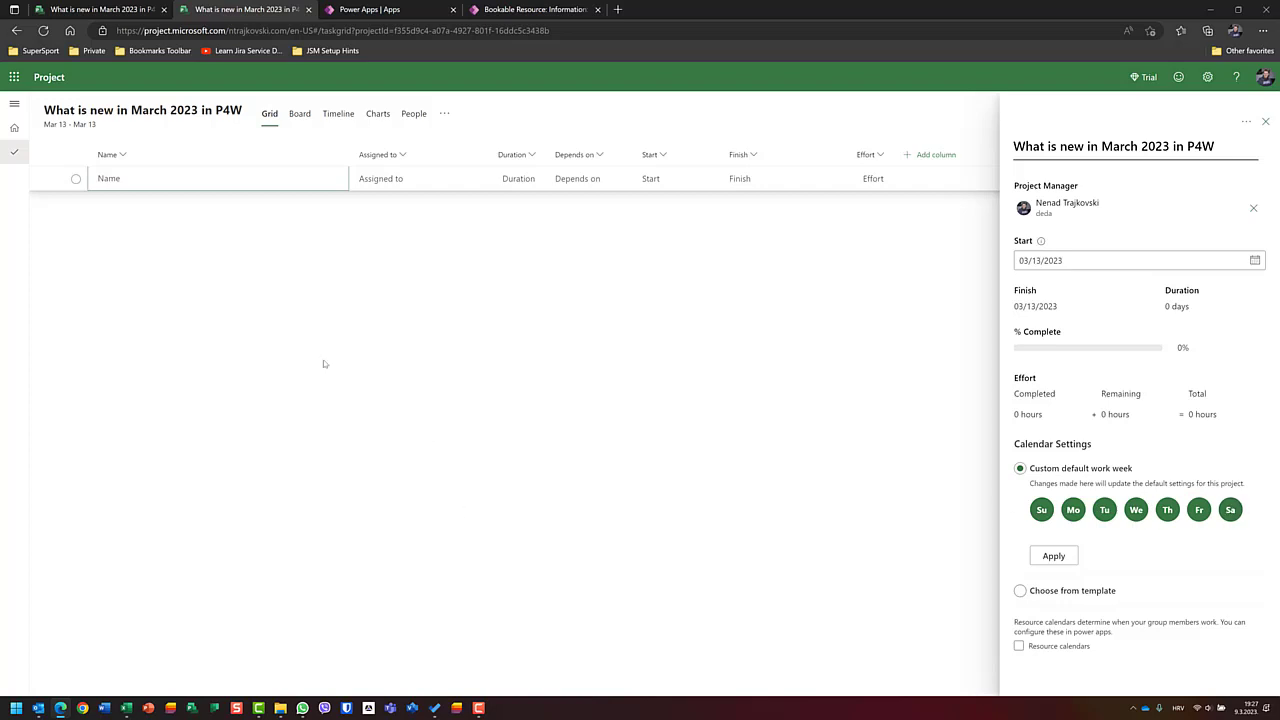
Step: Add two new tasks named A and B to the project
{"action": "left_click", "coordinate": [166, 180]}
{"action": "type", "text": "A"}
{"action": "key", "text": "Return"}
{"action": "type", "text": "B"}
{"action": "key", "text": "Return"}
Step: Set the durations of tasks A and B to 7 days each
{"action": "key", "text": "Escape"}
{"action": "key", "text": "Tab"}
{"action": "key", "text": "Tab"}
{"action": "type", "text": "7"}
{"action": "key", "text": "Return"}
{"action": "type", "text": "7"}
{"action": "key", "text": "Return"}
{"action": "key", "text": "Escape"}
Step: Assign tasks A and B to the same two group members the deleted tasks had, and apply the seven-day work week
{"action": "key", "text": "shift+Tab"}
{"action": "type", "text": "J"}
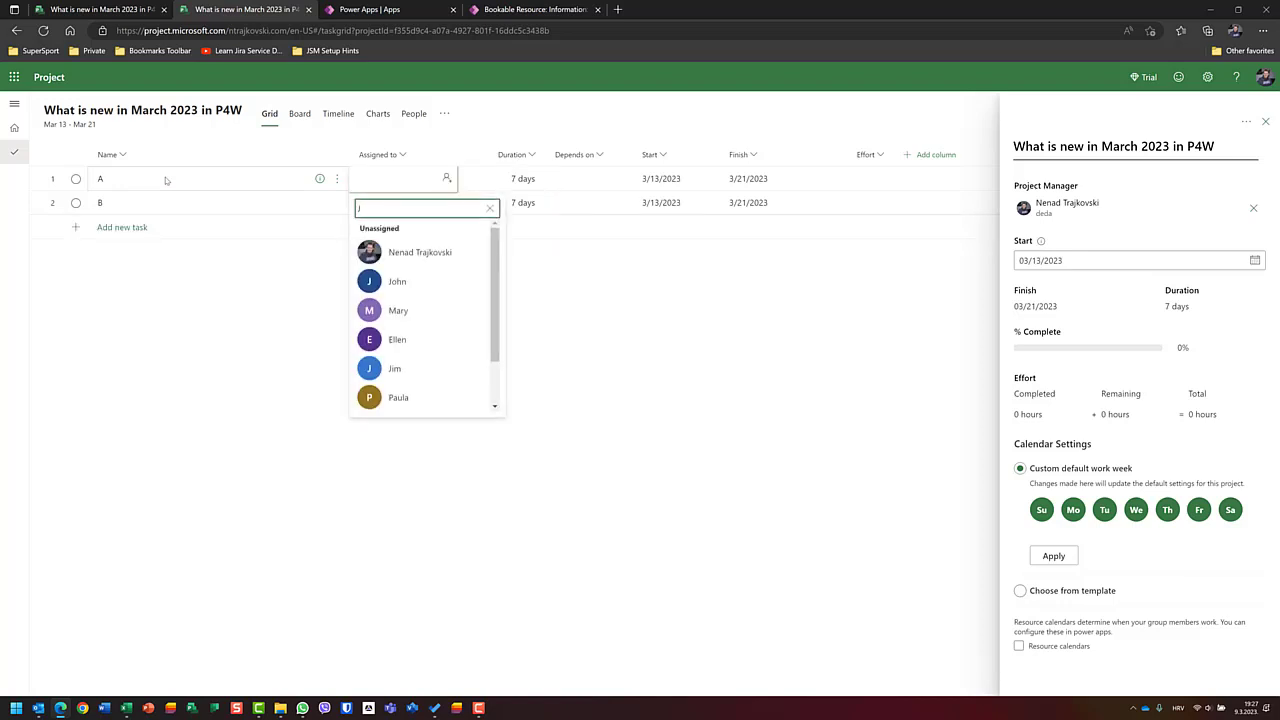
{"action": "key", "text": "Down"}
{"action": "key", "text": "Return"}
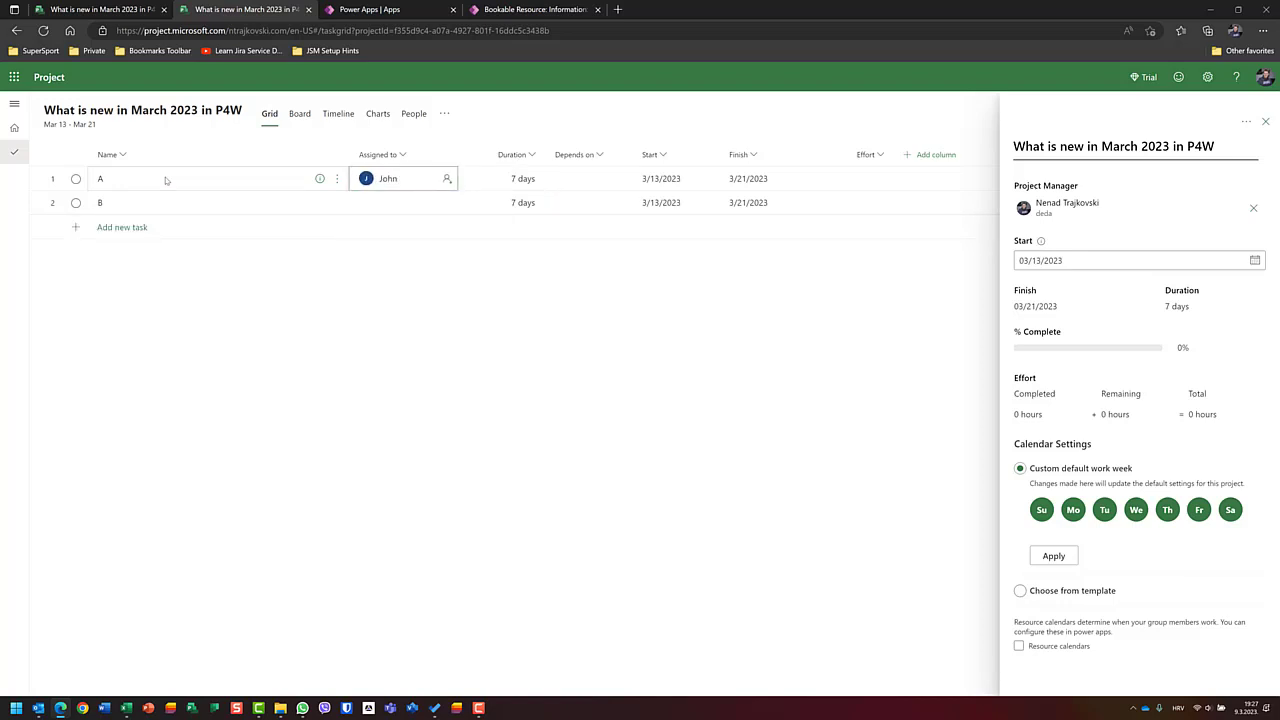
{"action": "left_click", "coordinate": [363, 204]}
{"action": "type", "text": "Ma"}
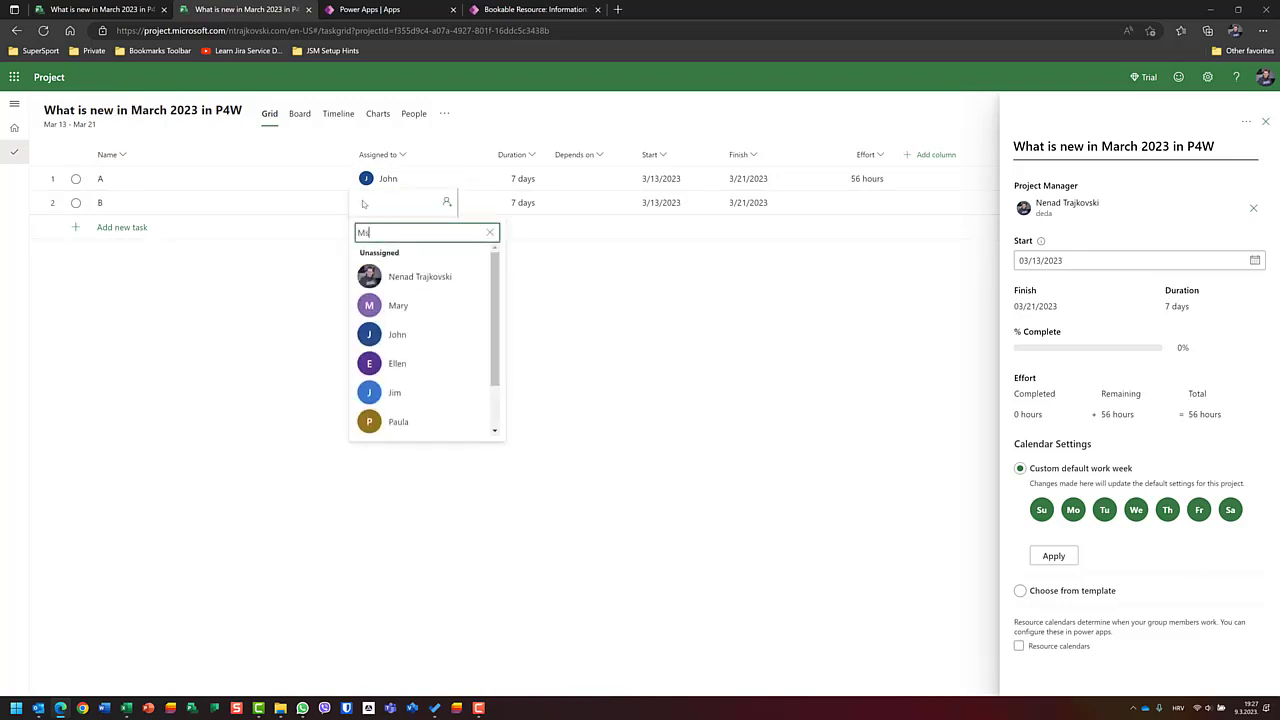
{"action": "key", "text": "BackSpace"}
{"action": "key", "text": "BackSpace"}
{"action": "left_click", "coordinate": [414, 282]}
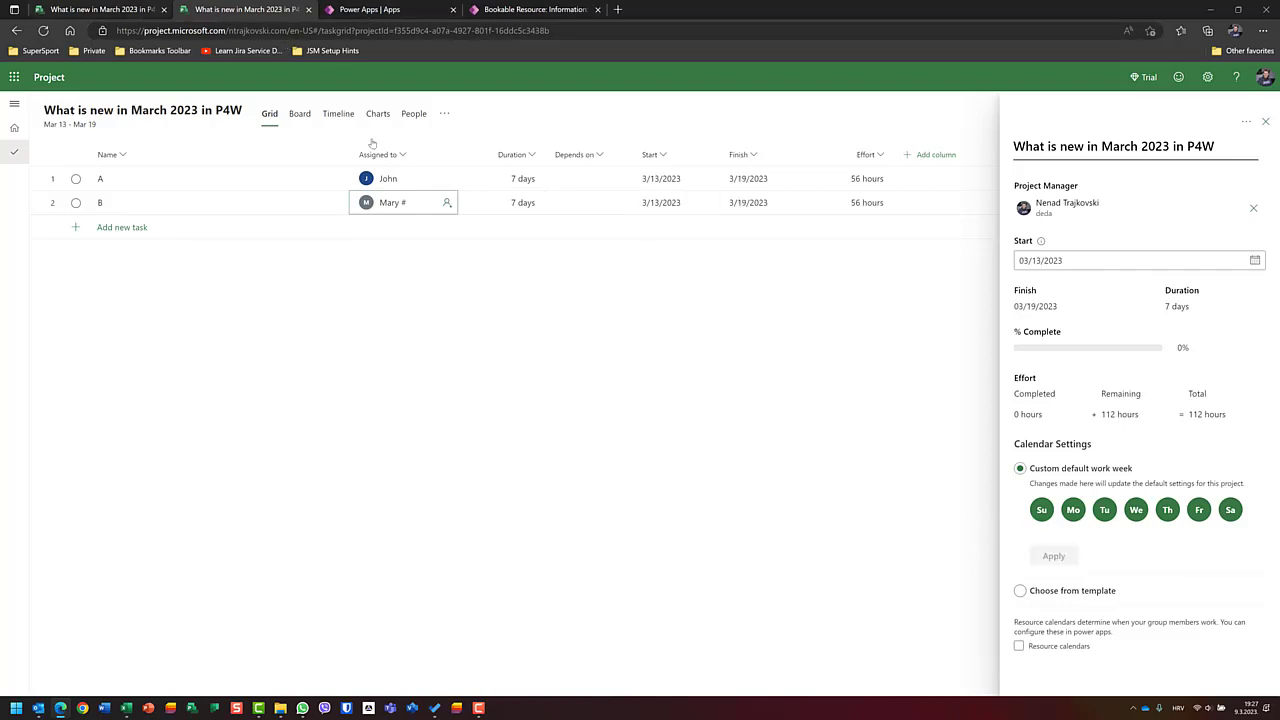
Step: Examine the daily effort of tasks A and B in the Assignments view and review the project's dates and calendar settings
{"action": "left_click", "coordinate": [444, 113]}
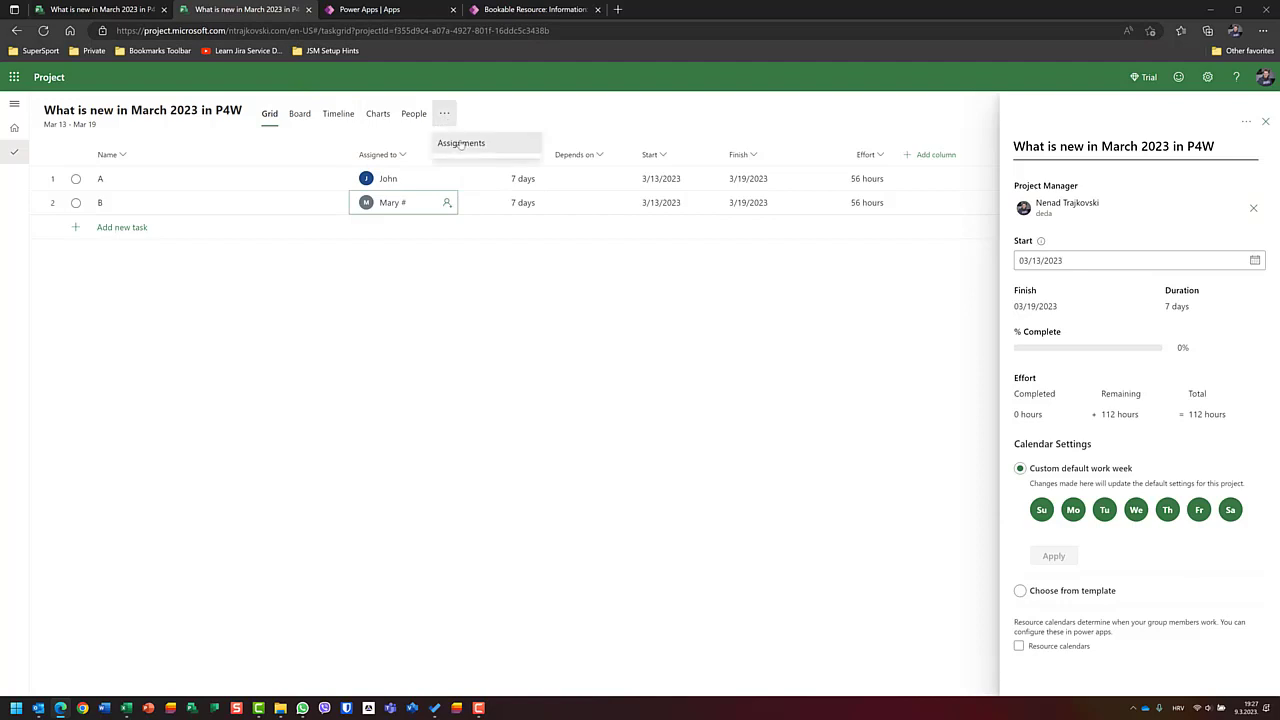
{"action": "left_click", "coordinate": [458, 143]}
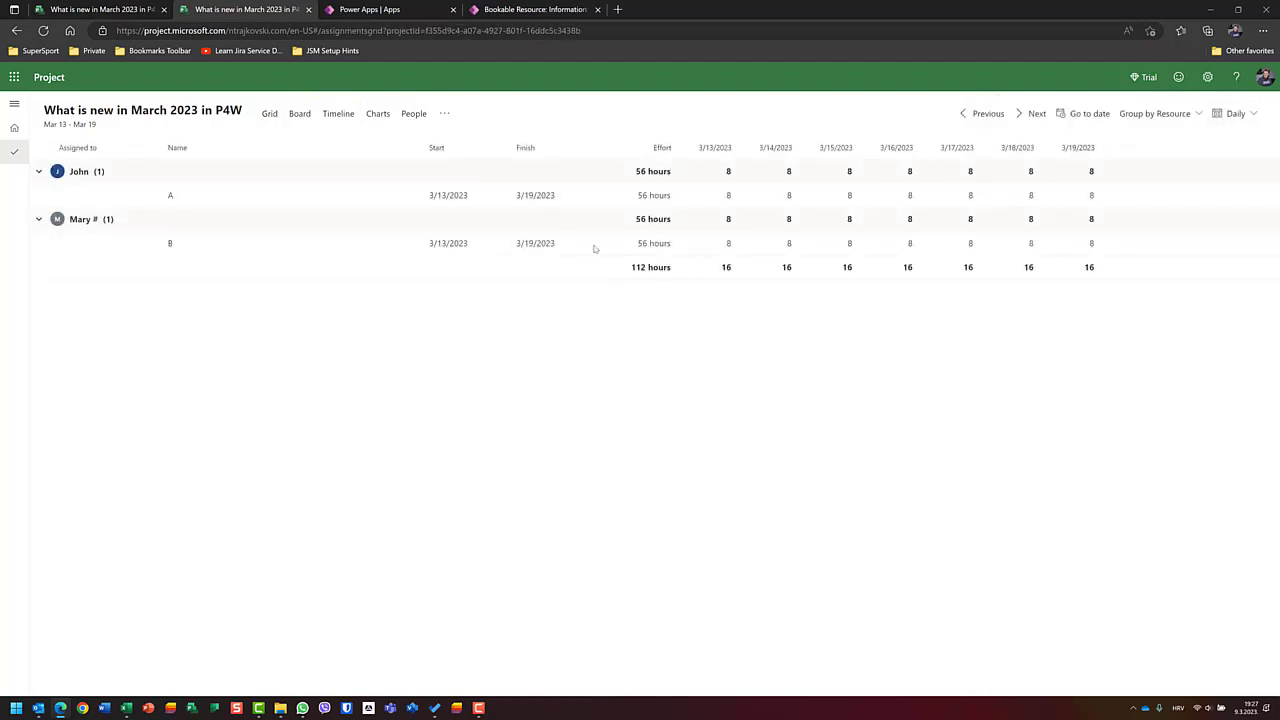
{"action": "left_click", "coordinate": [710, 215]}
{"action": "left_click", "coordinate": [113, 9]}
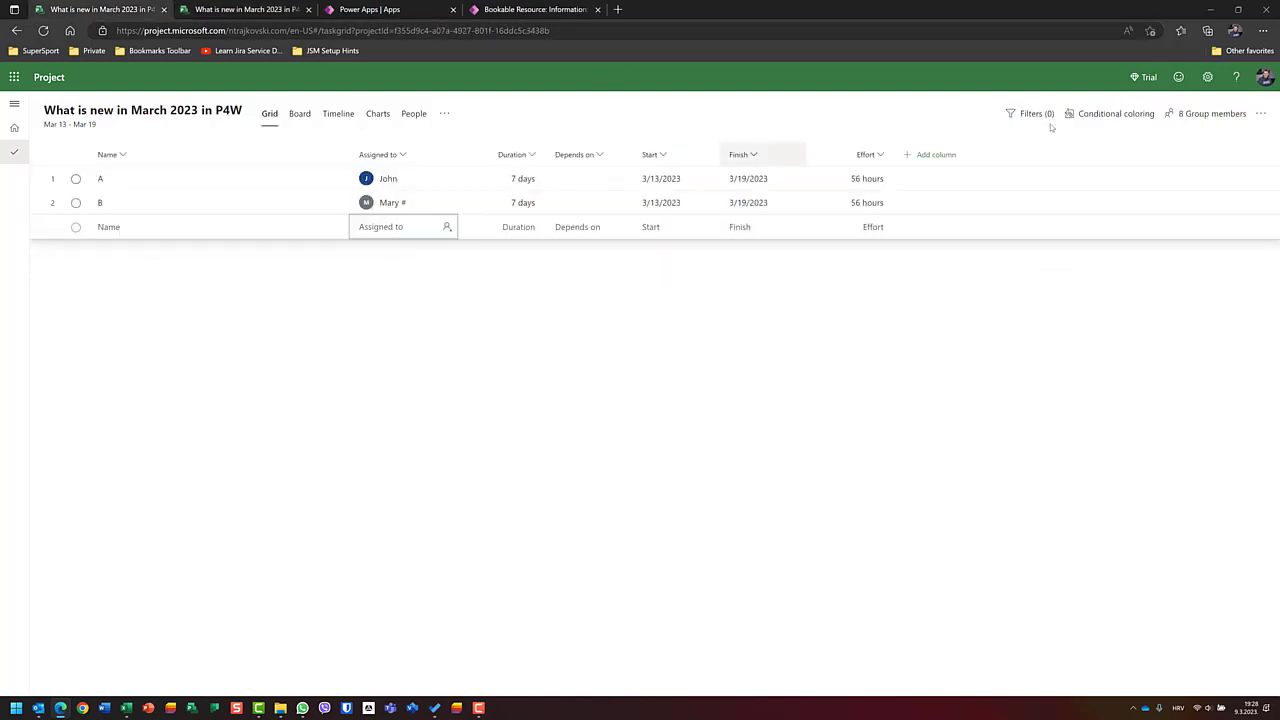
{"action": "left_click", "coordinate": [113, 111]}
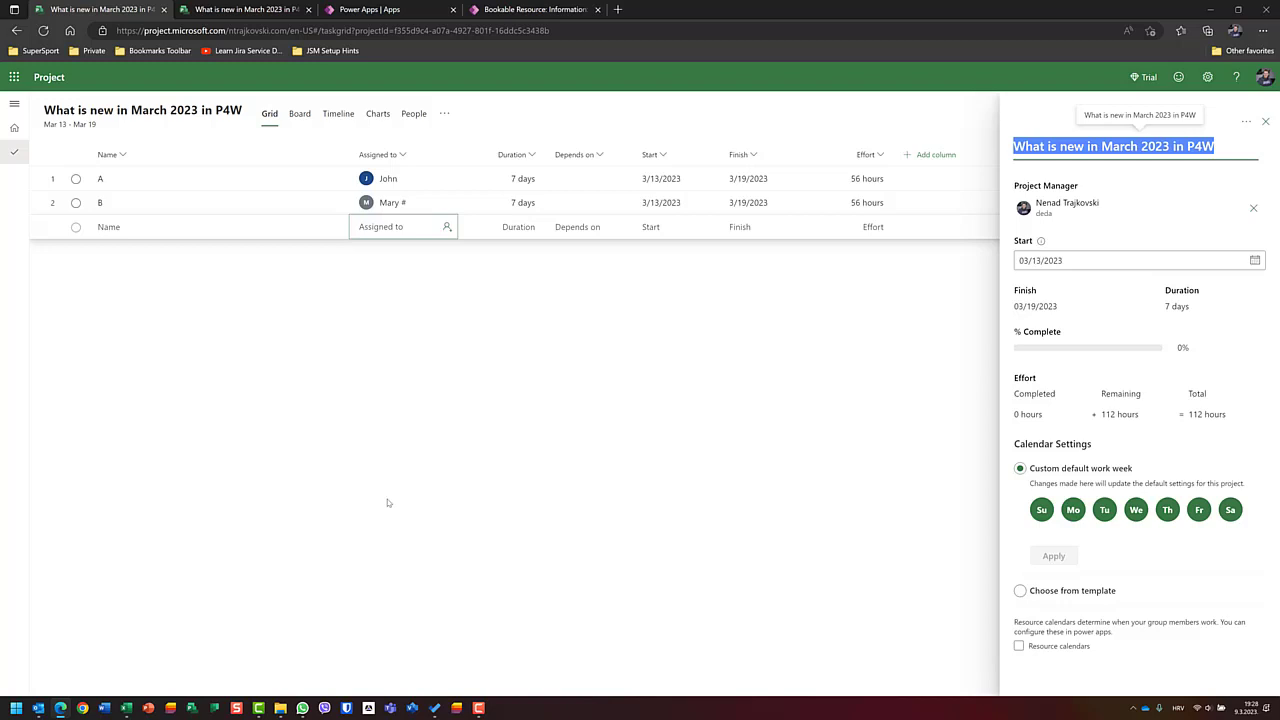
{"action": "left_click", "coordinate": [224, 10]}
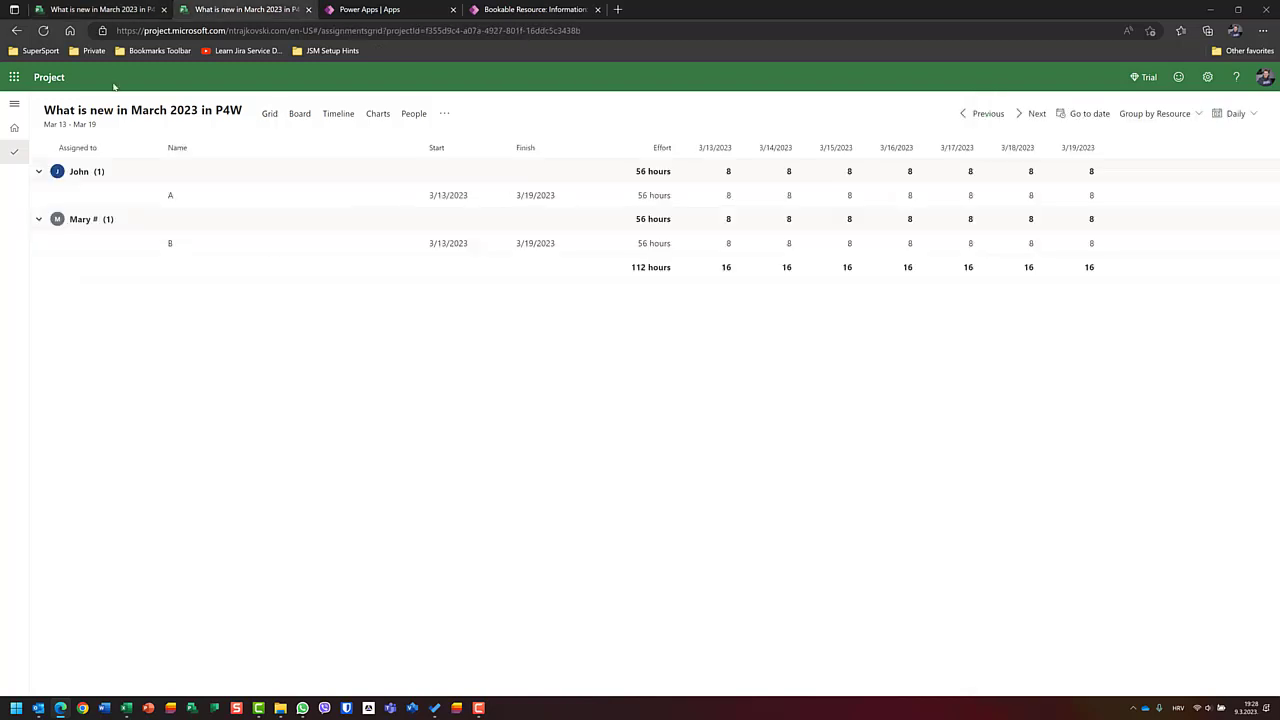
Step: Open the ERP Project, examine its assignments grouped by resource and by task, and return to the March 2023 project's grid
{"action": "left_click", "coordinate": [53, 79]}
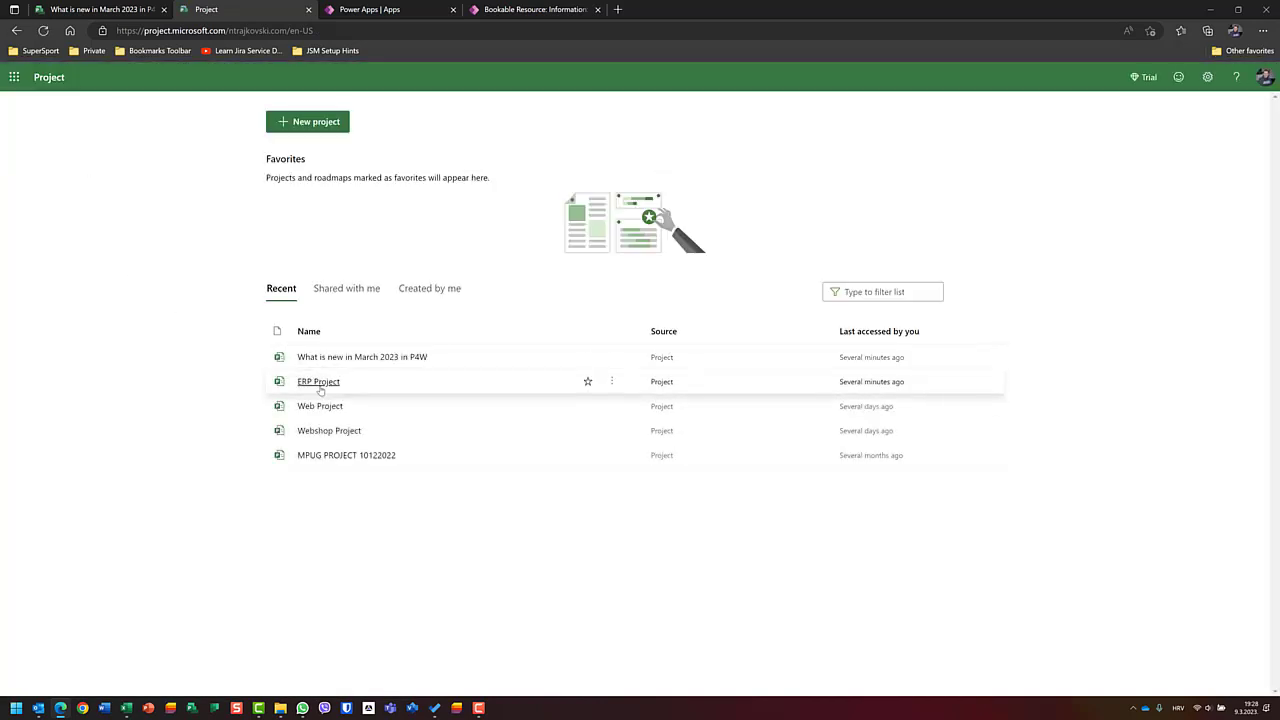
{"action": "left_click", "coordinate": [318, 383]}
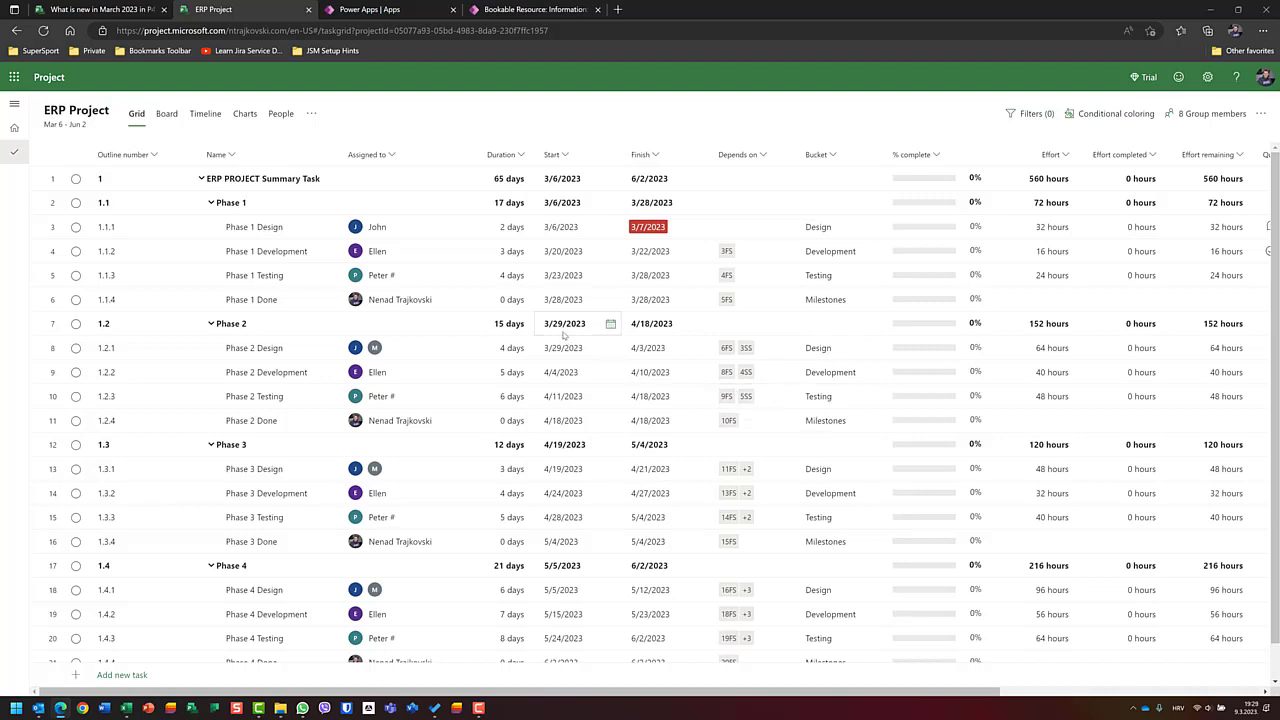
{"action": "left_click", "coordinate": [313, 116]}
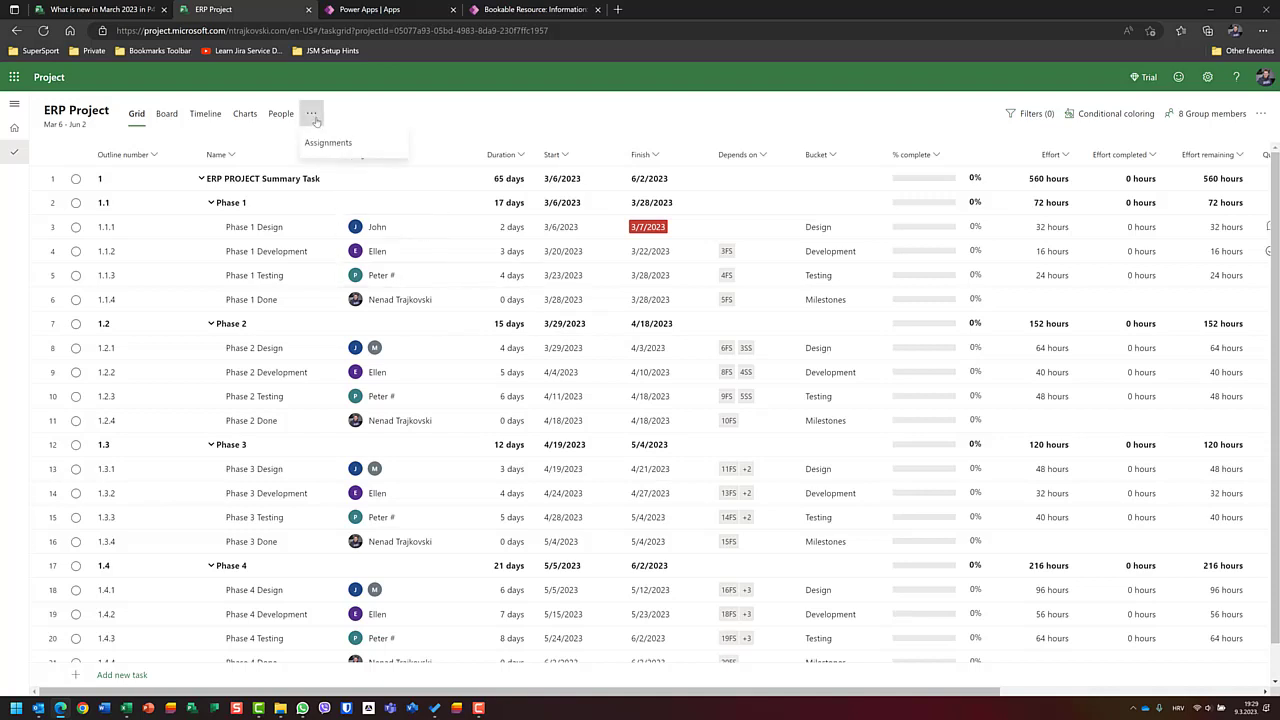
{"action": "left_click", "coordinate": [326, 142]}
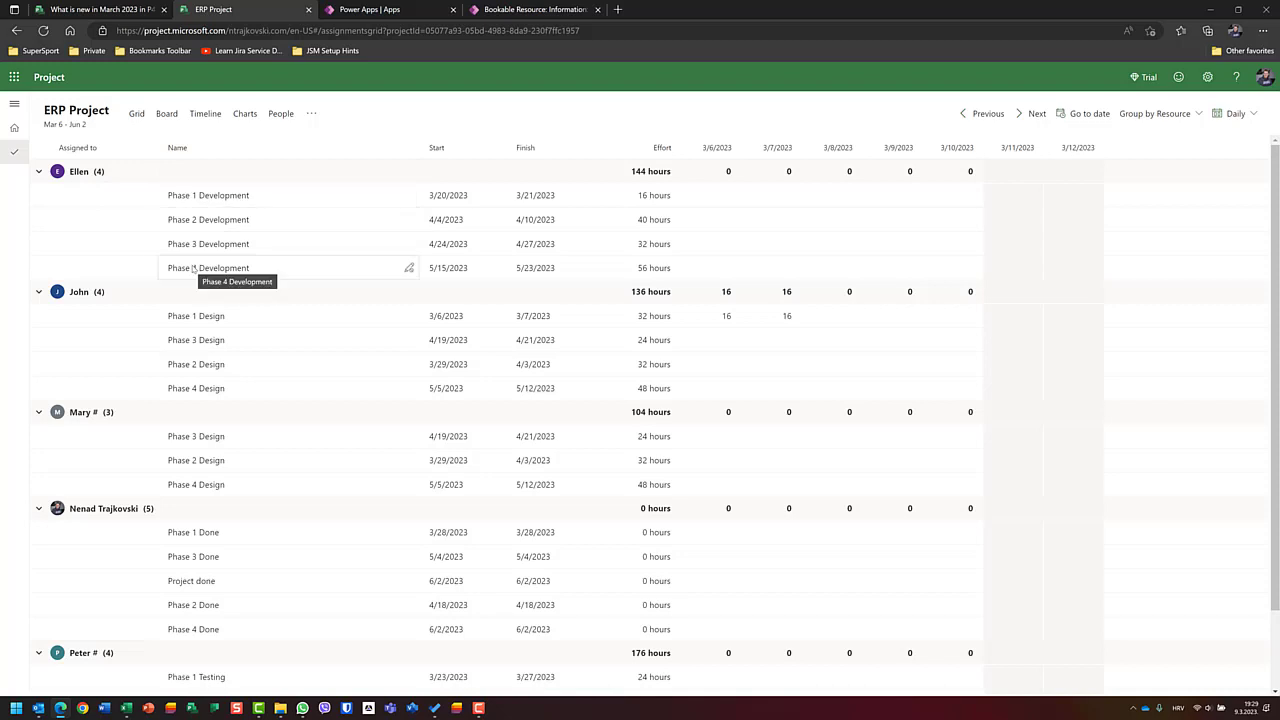
{"action": "left_click", "coordinate": [1146, 120]}
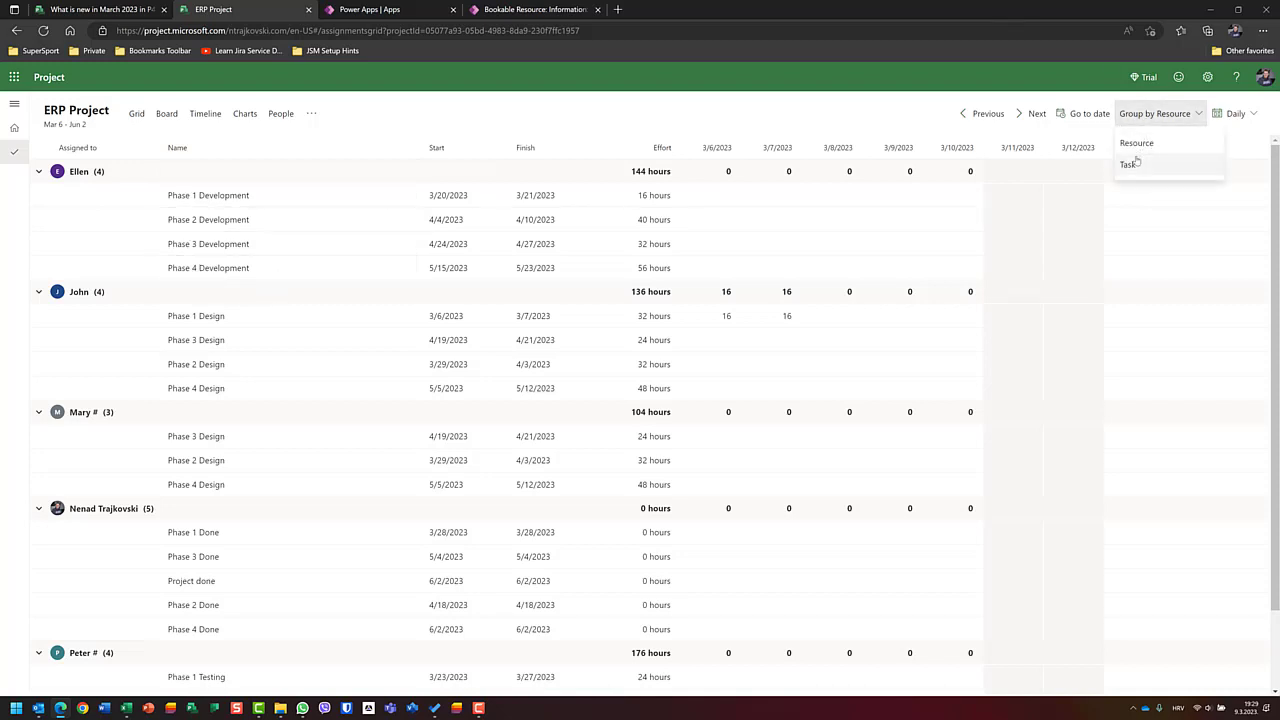
{"action": "left_click", "coordinate": [1134, 163]}
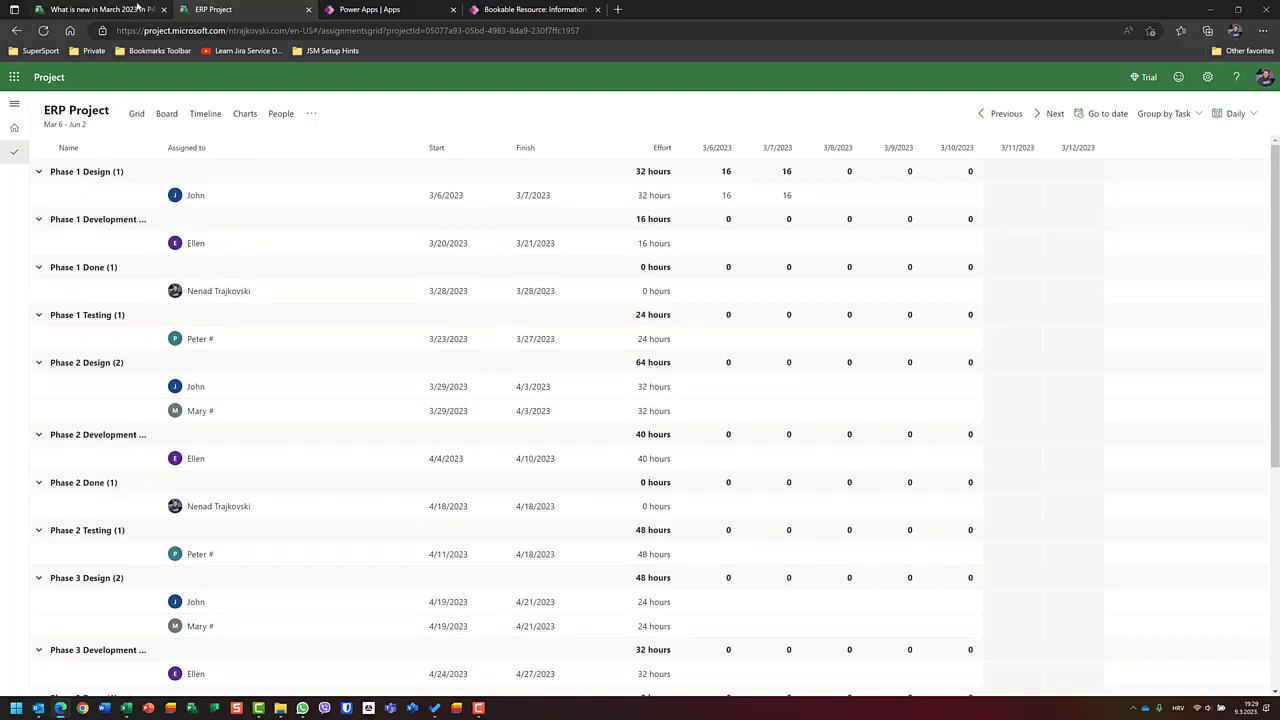
{"action": "left_click", "coordinate": [138, 9]}
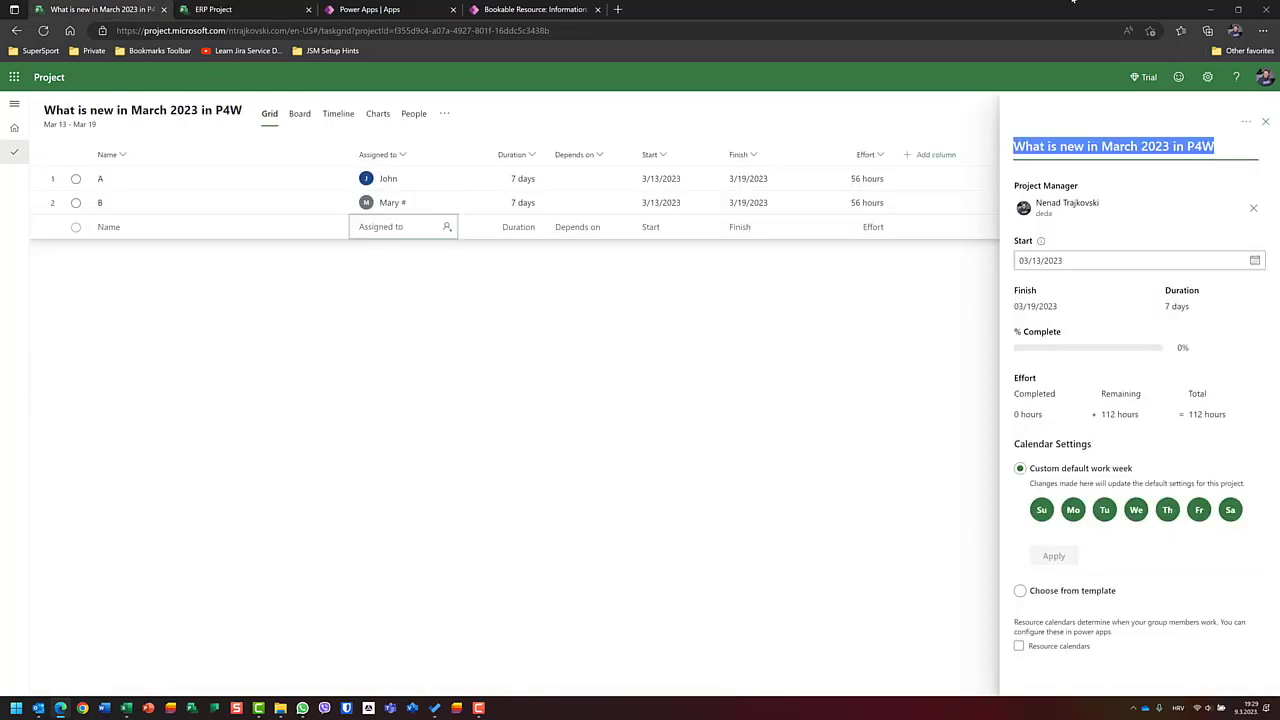